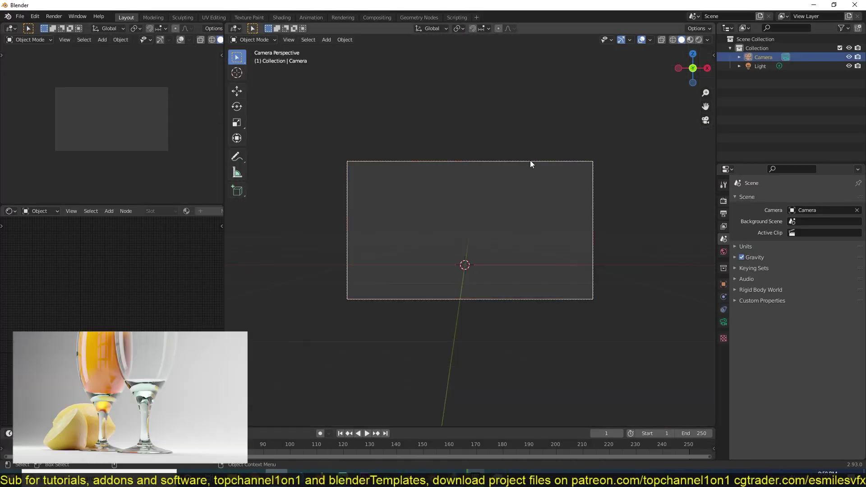
- Add a Curve circle to serve as the base of the glass
key("shift+a")
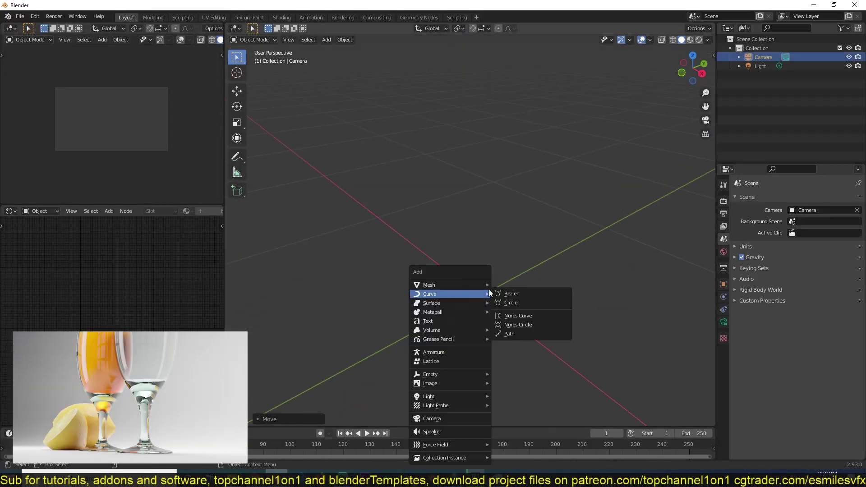
left_click(515, 299)
scroll(515, 299, "down", 5)
left_click(275, 419)
left_click(278, 309)
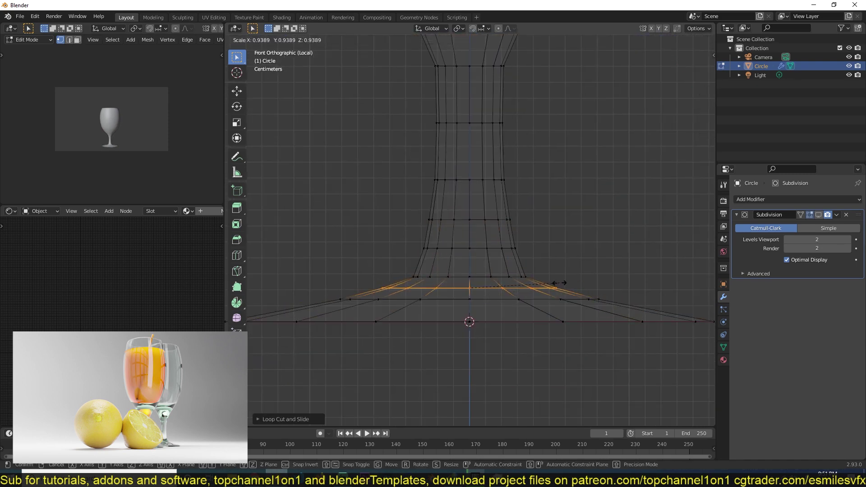
- Narrow the foot loop and shrink the duplicated bowl faces inward, keeping their height
left_click(624, 348)
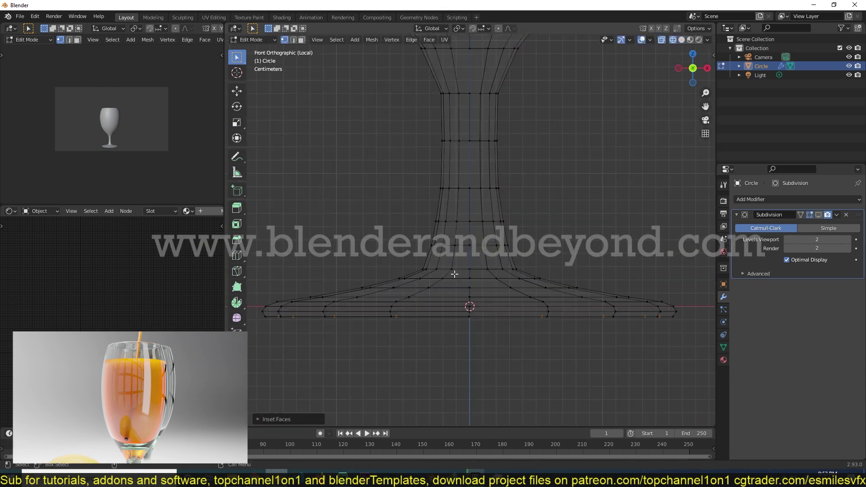
key("alt+s")
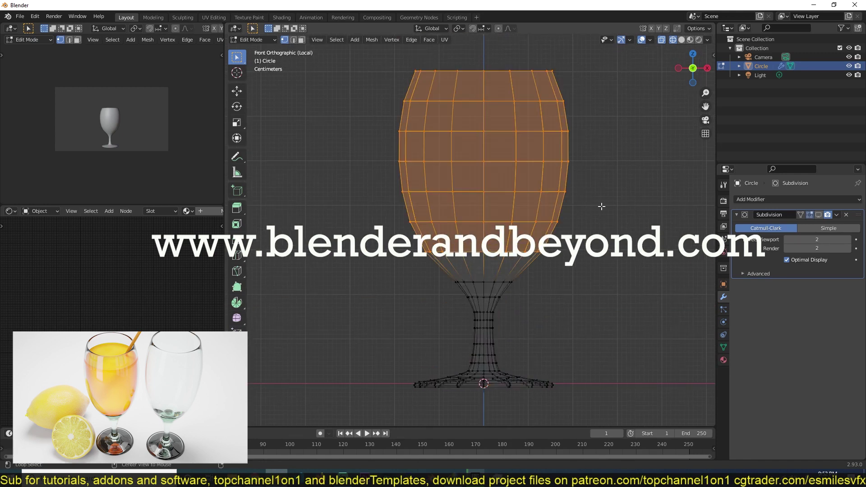
key("s")
key("shift+z")
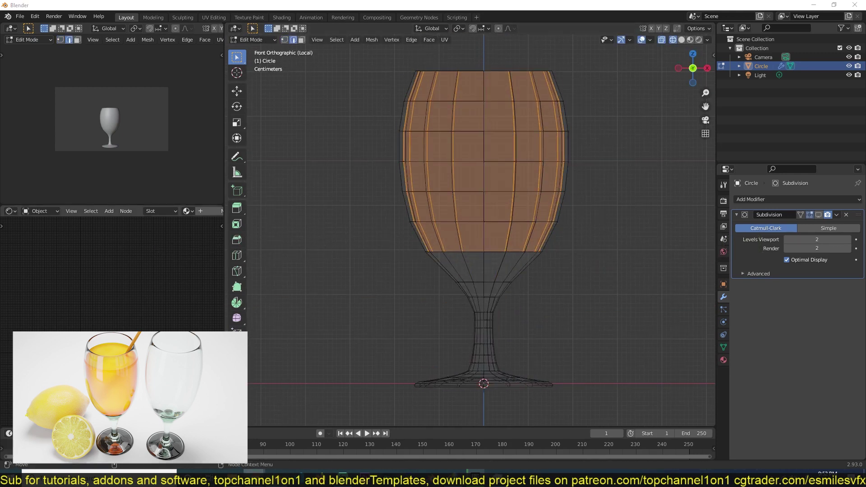
scroll(534, 340, "up", 3)
- Push the bowl's bottom loop outward and select the inner and outer rim loops
key("1")
left_click(464, 350, "alt")
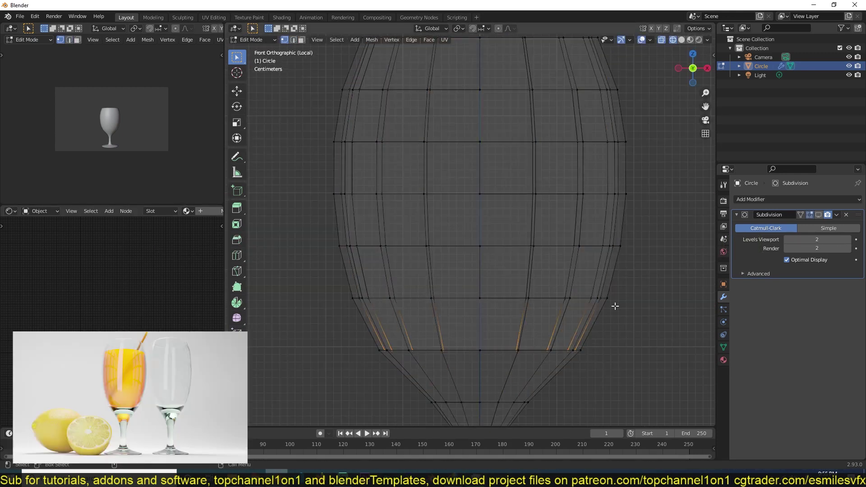
left_click(582, 336)
middle_click_drag(582, 336, 545, 354)
scroll(545, 354, "up", 3)
key("2")
left_click(600, 253, "alt")
right_click(599, 229)
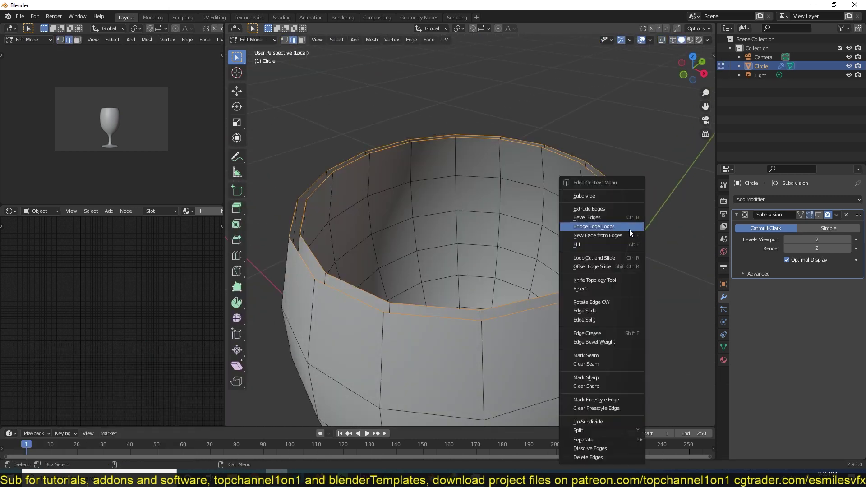
- Bridge the inner and outer rim loops and check normals with the Face Orientation overlay
left_click(628, 229)
left_click(650, 40)
left_click(594, 212)
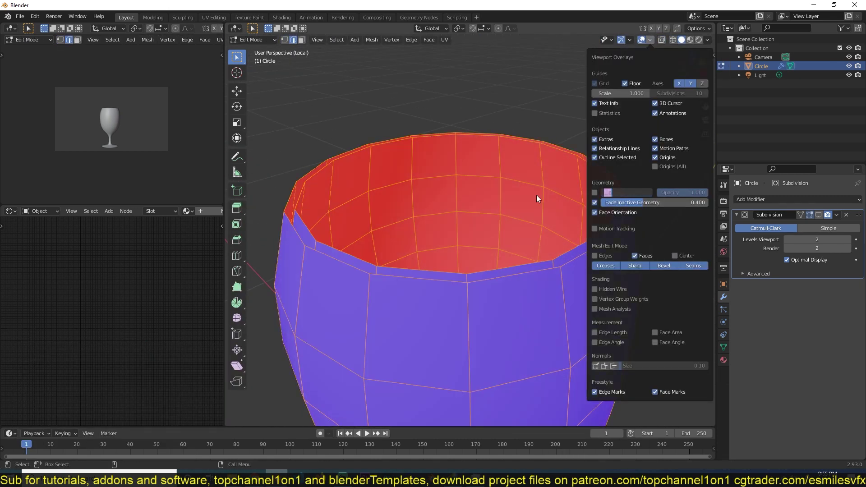
key("ctrl+z")
left_click(324, 415)
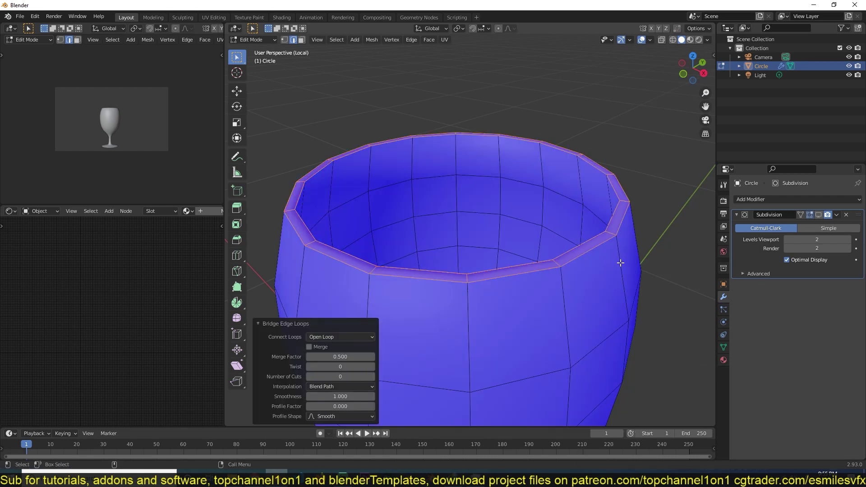
- Inspect the glass from the front and in wireframe, then re-enter edit mode
key("KP_1")
key("Tab")
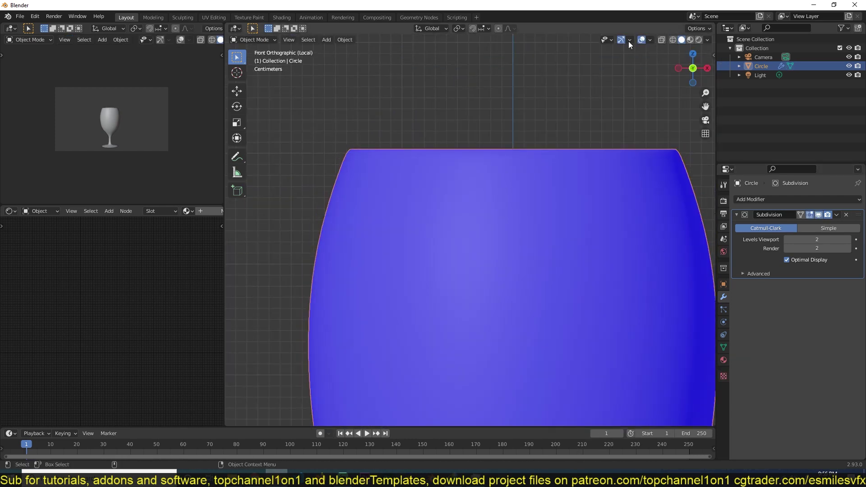
mouse_move(473, 181)
middle_mouse_down()
mouse_move(455, 247)
mouse_move(542, 258)
middle_mouse_up()
scroll(542, 258, "down", 3)
key("KP_1")
key("Tab")
key("shift+z")
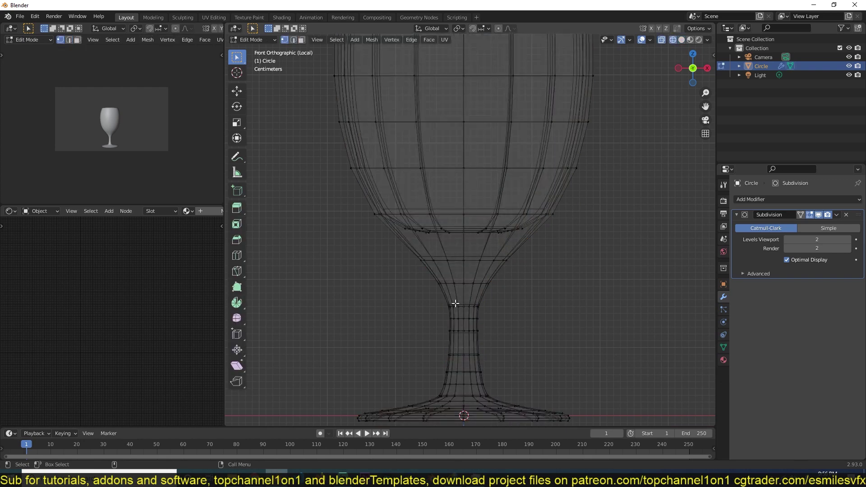
key("shift+z")
scroll(429, 299, "up", 3)
scroll(445, 303, "up", 2)
- Widen and slide the top stem loop, then save the project as glass of juice.blend
key("2")
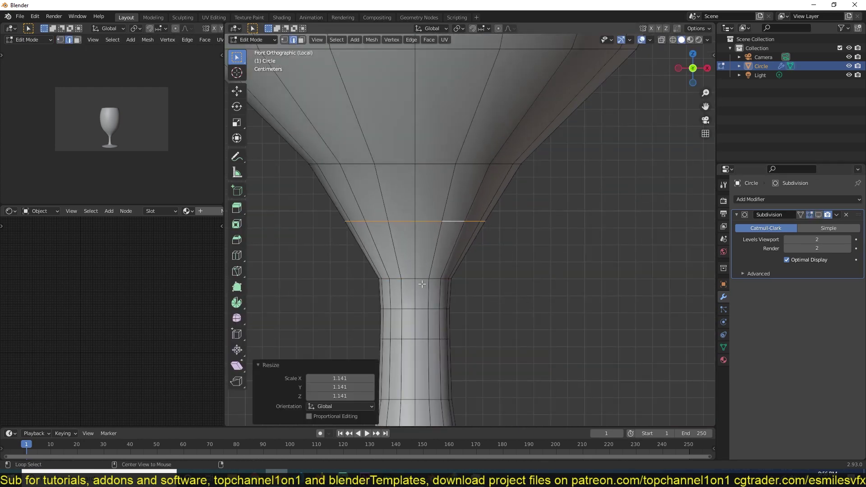
left_click(435, 309, "alt")
key("s")
left_click(434, 348)
scroll(434, 348, "down", 3)
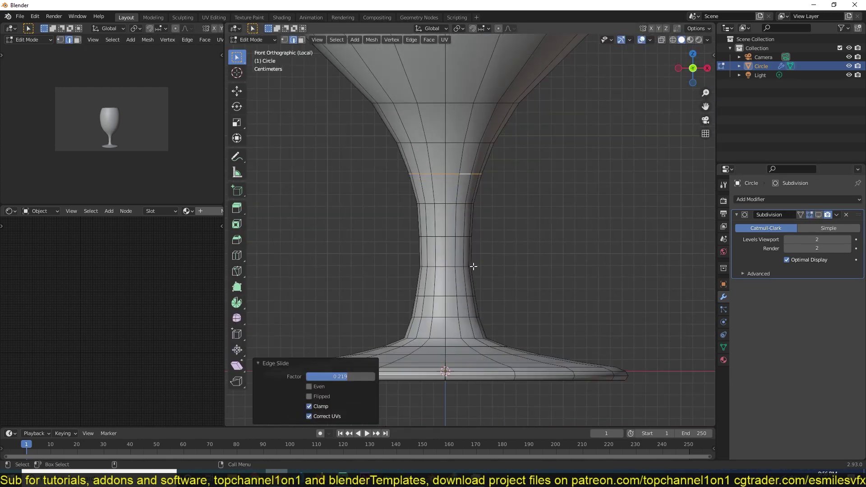
scroll(510, 238, "down", 4)
key("Tab")
key("ctrl+s")
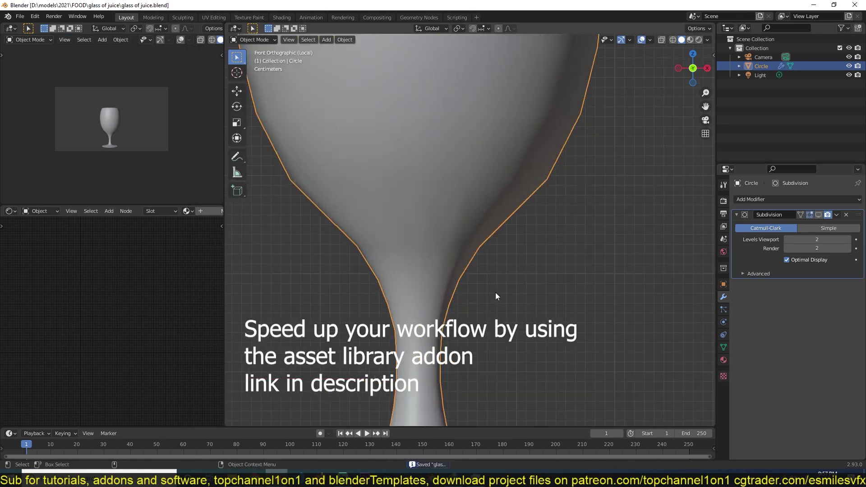
- Save the glass, expand the Cycles Denoising settings, and open the glass material's Base Color
key("Tab")
key("KP_Decimal")
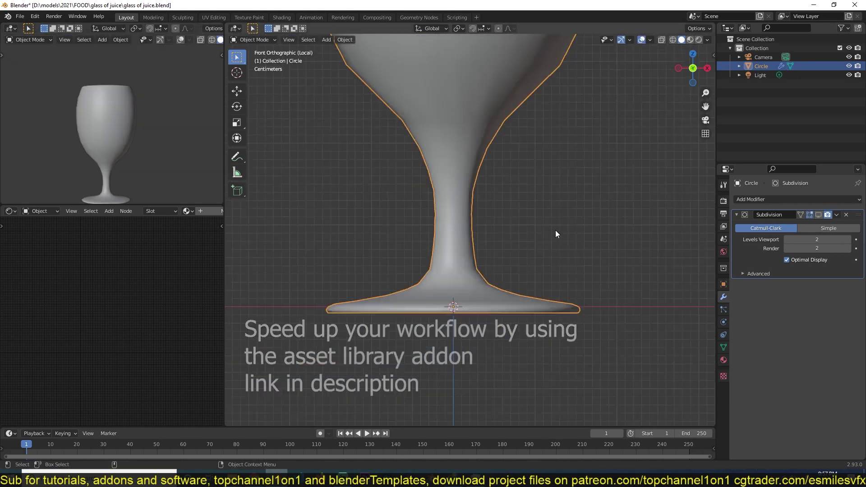
key("alt+a")
key("ctrl+s")
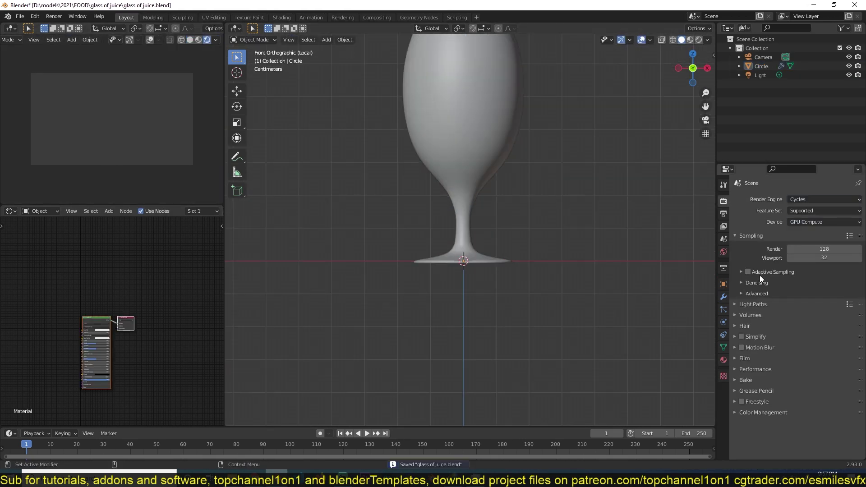
left_click(745, 283)
scroll(130, 358, "up", 5)
left_click(122, 333)
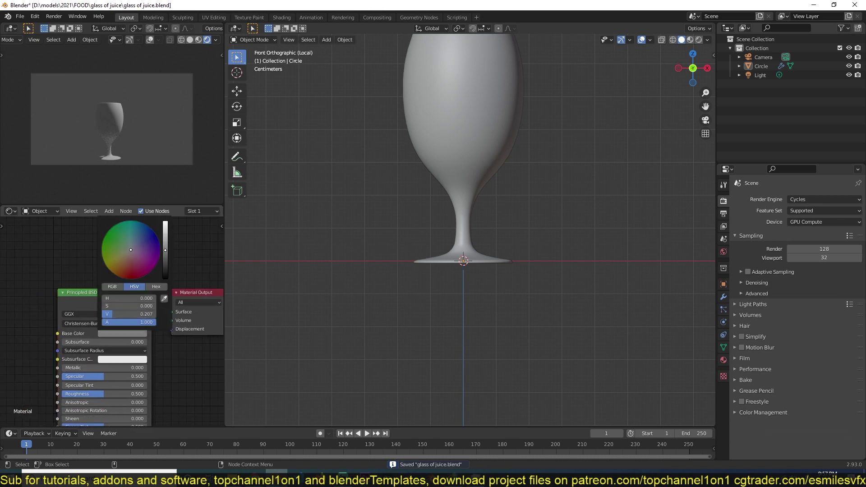
- Add a floor plane beneath the glass and adjust the denoising start sample
key("shift+a")
left_click(626, 213)
scroll(626, 215, "down", 8)
mouse_move(626, 215)
middle_mouse_down()
mouse_move(589, 290)
mouse_move(797, 289)
middle_mouse_up()
left_click(796, 284)
left_click(822, 320)
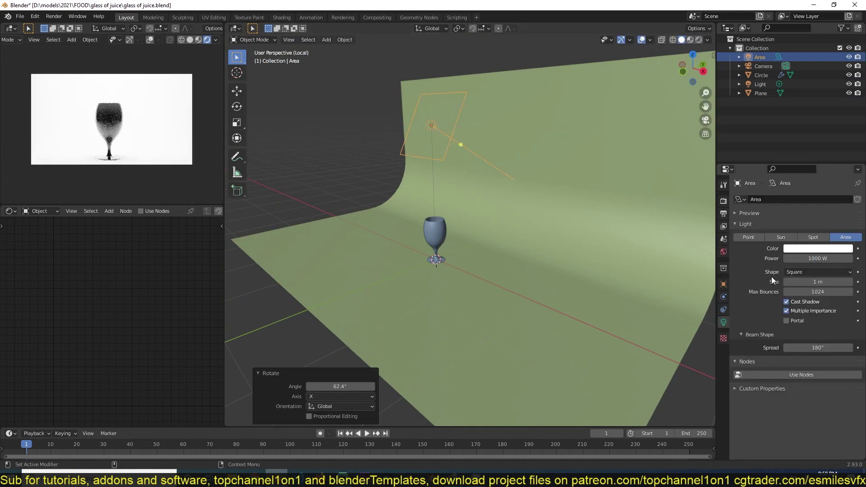
- Position the area light, then select and frame the default point light
key("g")
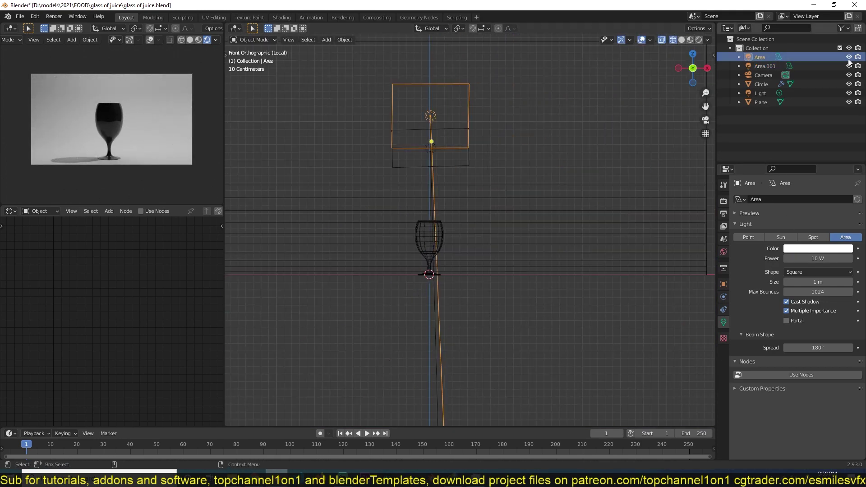
left_click(760, 92)
key("KP_Decimal")
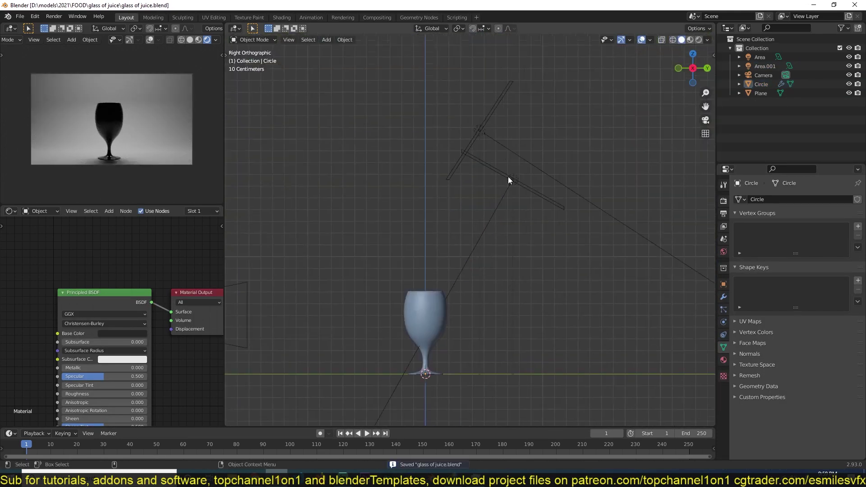
- Add a plane beside the glass with a new Emission material
right_click(411, 261, "shift")
key("shift+a")
left_click(451, 139)
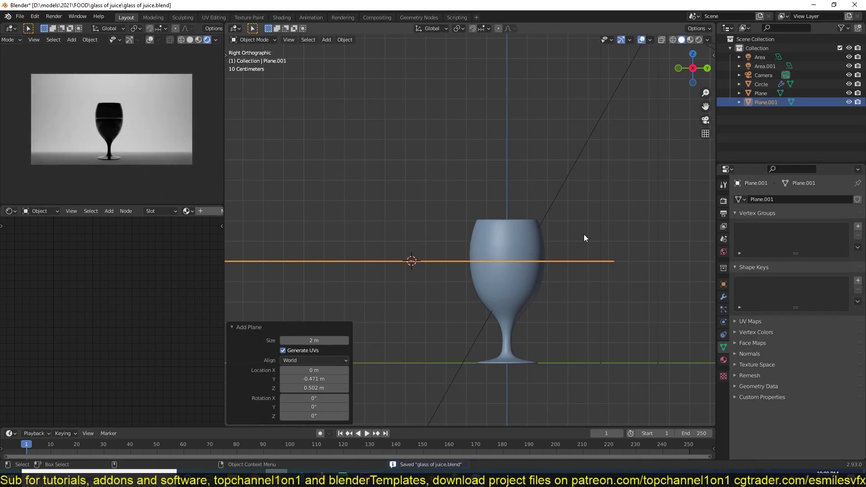
left_click(186, 211)
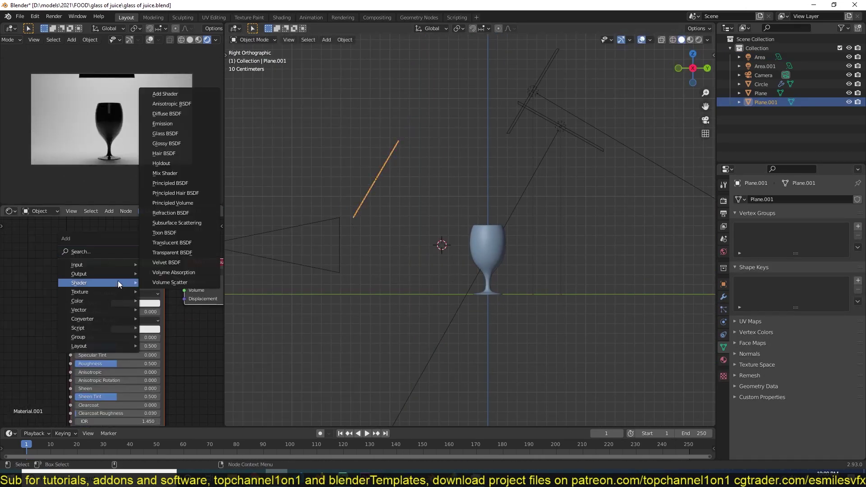
left_click(115, 279)
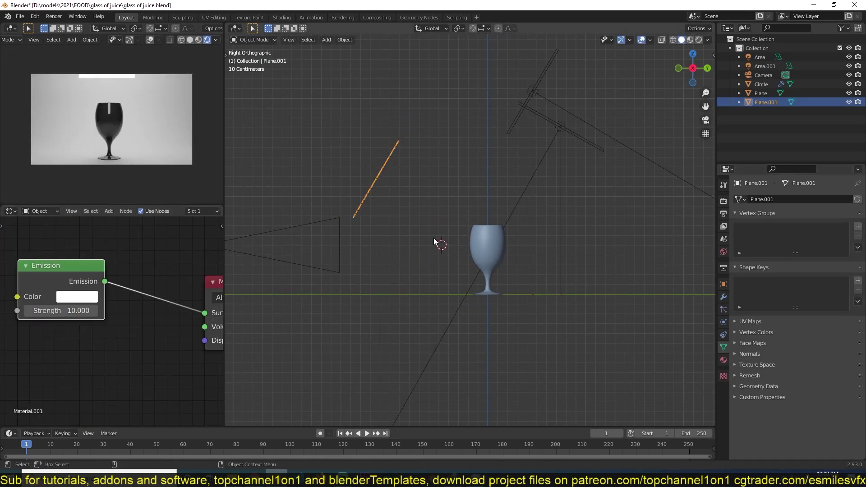
- Clear the plane's rotation, move it beside the glass, tilt it on X, and resize it
key("r")
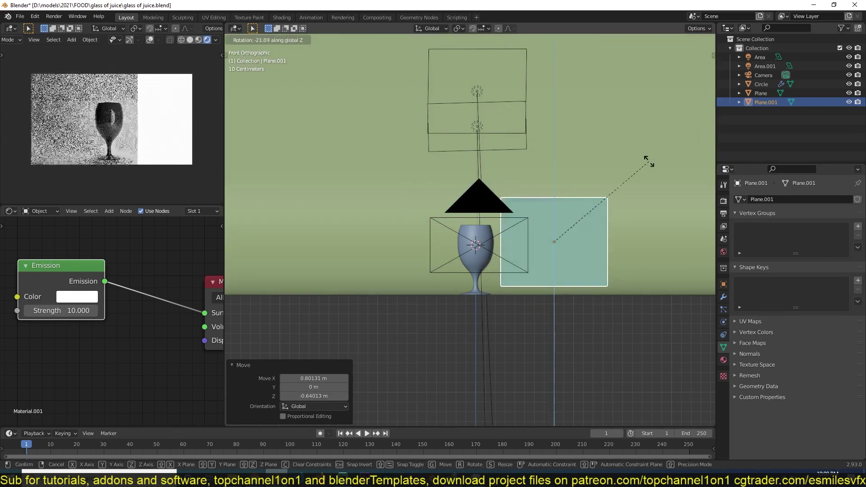
mouse_move(648, 161)
middle_mouse_down()
mouse_move(615, 326)
mouse_move(648, 308)
mouse_move(690, 231)
middle_mouse_up()
key("alt+r")
key("KP_7")
key("g")
key("r")
key("x")
key("x")
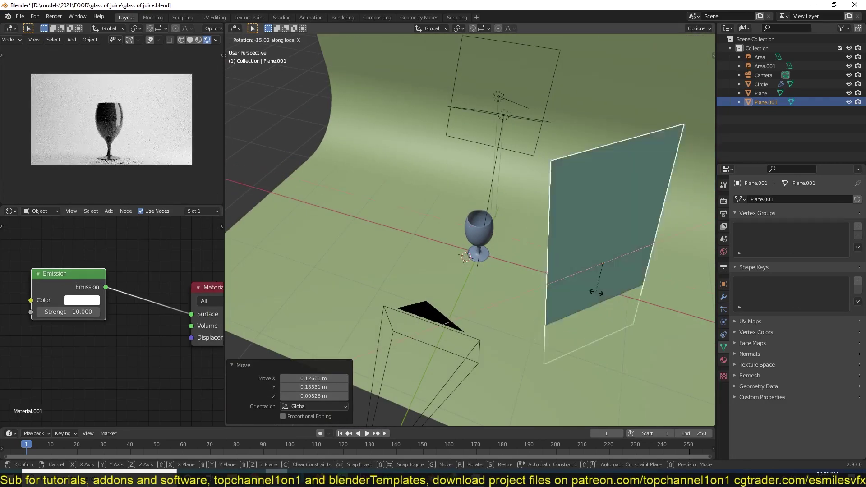
left_click(584, 292)
key("KP_7")
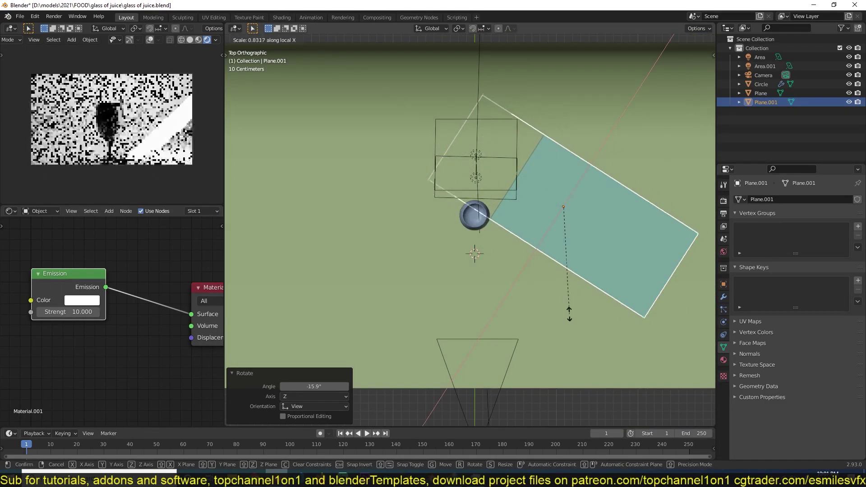
left_click(523, 397)
- Inset the grid faces into window panes and enlarge the window plane
key("Tab")
key("i")
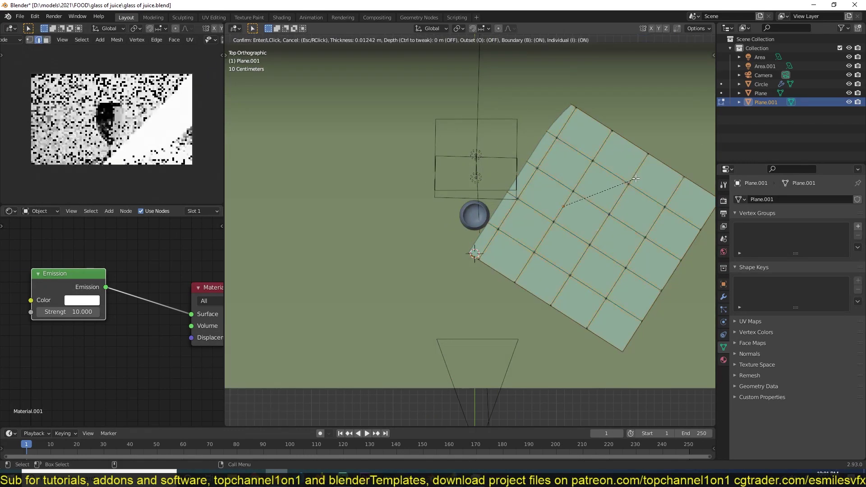
left_click(632, 179)
key("Tab")
key("s")
left_click(610, 328)
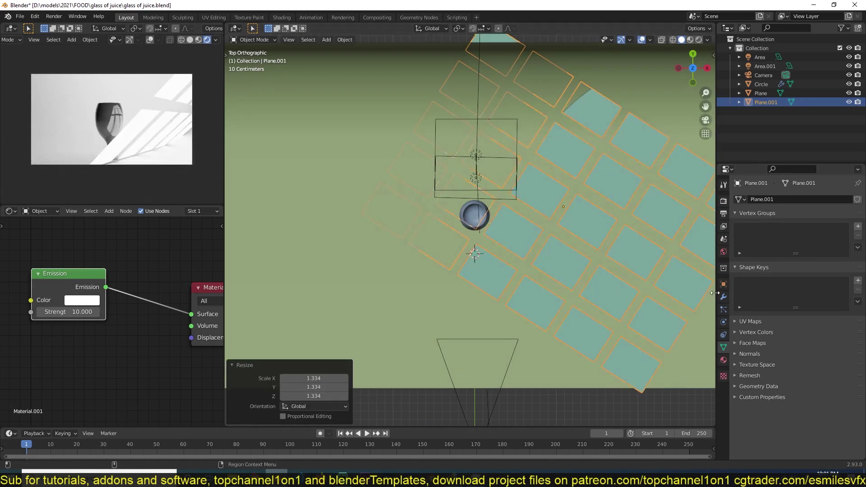
- Hide the window panels from Camera and Diffuse rays and clear their rotation
left_click(723, 284)
left_click(749, 403)
scroll(796, 358, "down", 8)
left_click(789, 331)
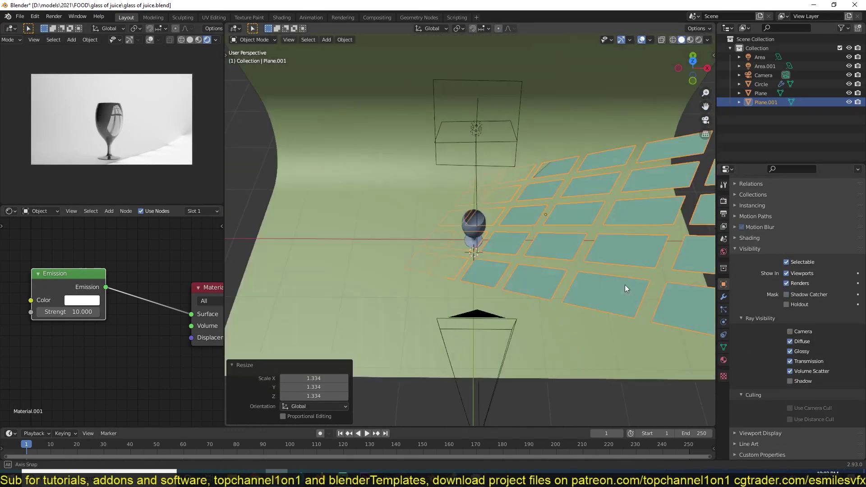
mouse_move(624, 285)
middle_mouse_down()
mouse_move(476, 338)
mouse_move(489, 296)
middle_mouse_up()
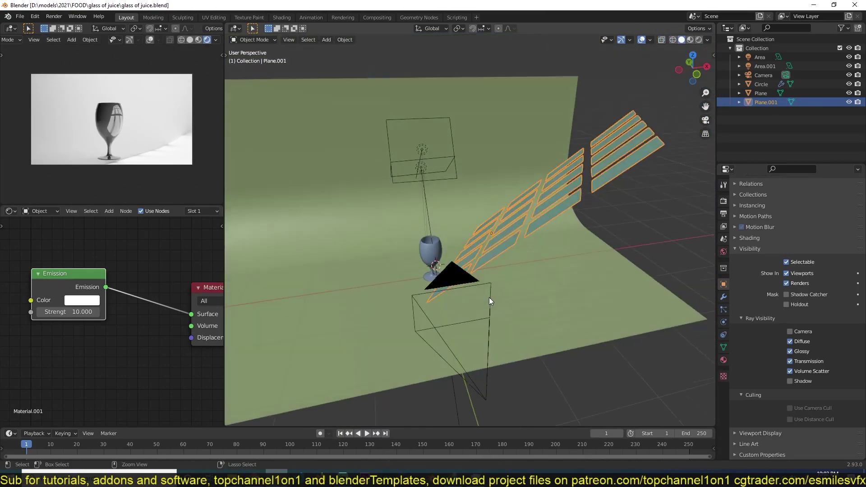
left_click(789, 341)
key("KP_7")
key("alt+r")
- Rotate the window panels 90° on X and move them behind the glass
key("r")
key("x")
key("9")
key("0")
key("Return")
key("r")
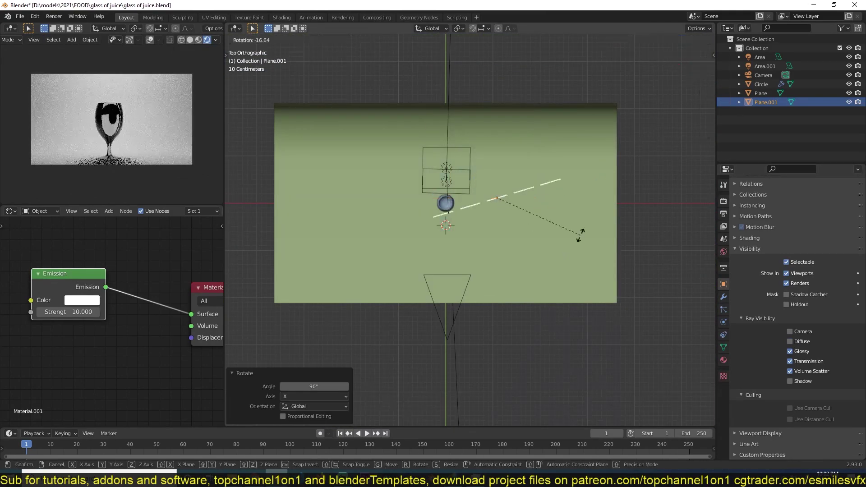
key("g")
left_click(511, 232)
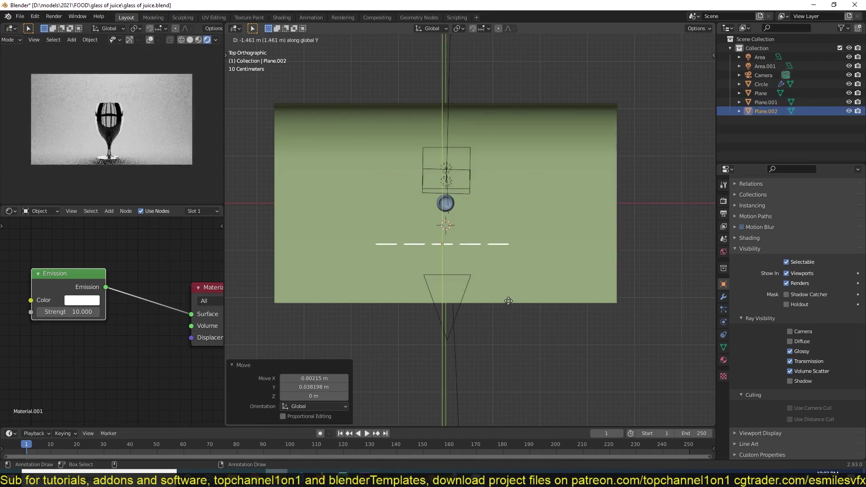
key("ctrl+z")
key("ctrl+z")
scroll(528, 296, "up", 3)
key("g")
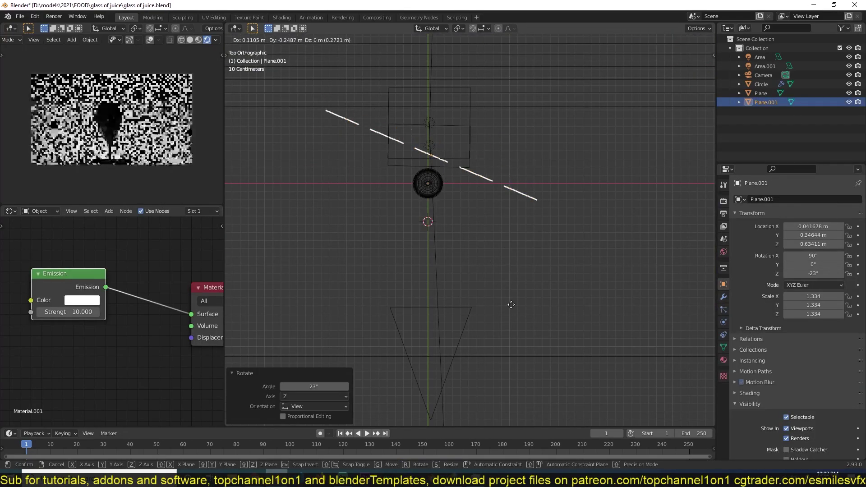
- Add a new plane beside the glass with an Emission material
right_click(408, 264, "shift")
key("shift+a")
left_click(494, 269)
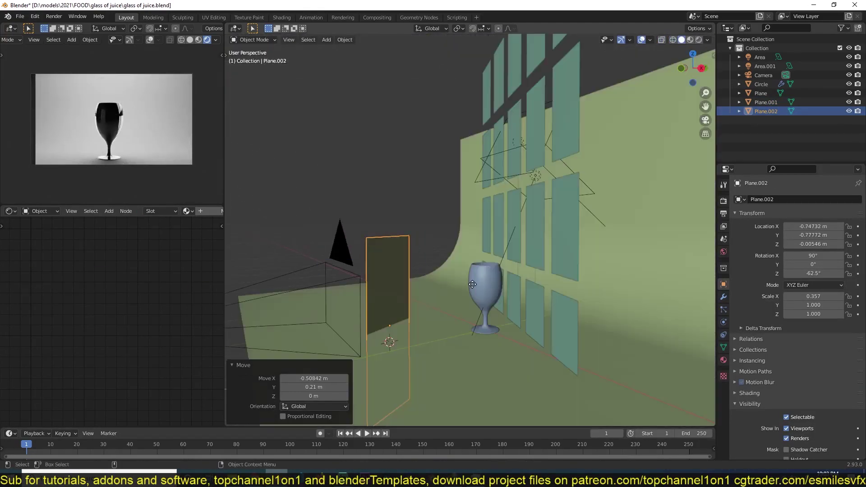
key("shift+a")
left_click(147, 255)
key("Escape")
key("shift+s")
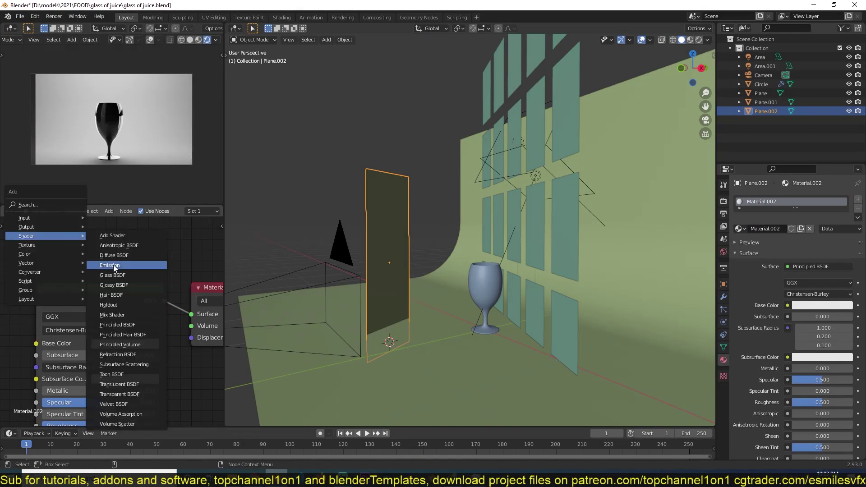
left_click(131, 265)
- Raise the curved backdrop slightly along Z and save the file
left_click(499, 334)
key("g")
key("z")
left_click(518, 354)
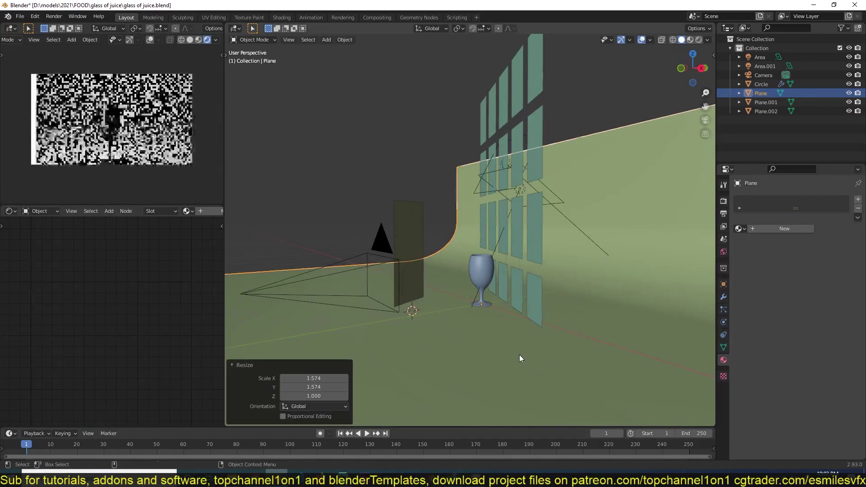
left_click(388, 252)
key("ctrl+s")
- Make the light panel taller, reposition it, and hide it from the camera
key("s")
key("z")
left_click(518, 253)
key("s")
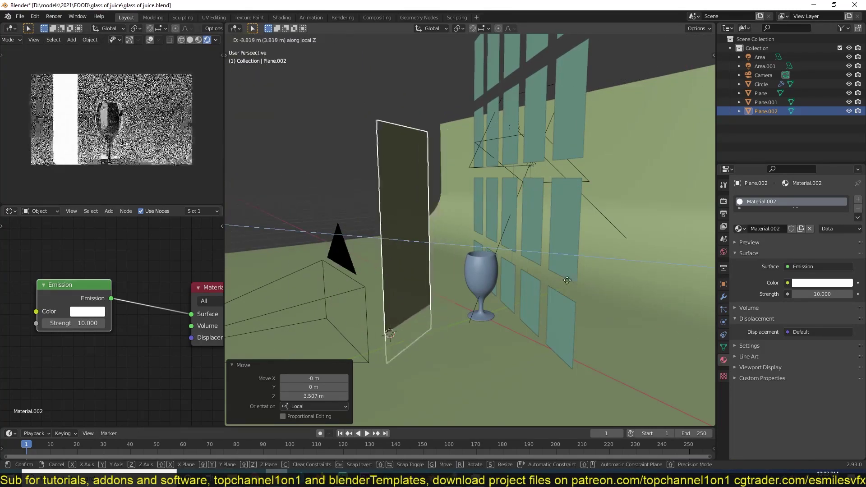
left_click(361, 237)
left_click(723, 284)
scroll(792, 399, "down", 10)
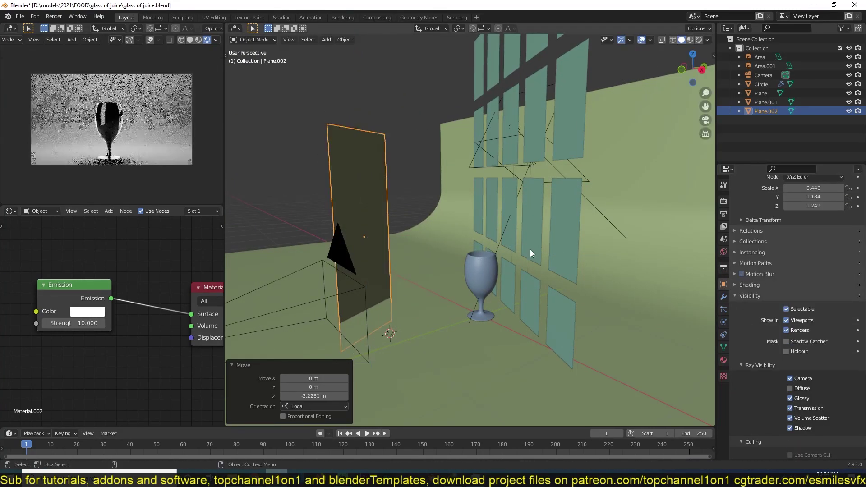
key("g")
key("shift+z")
left_click(480, 304)
left_click(790, 378)
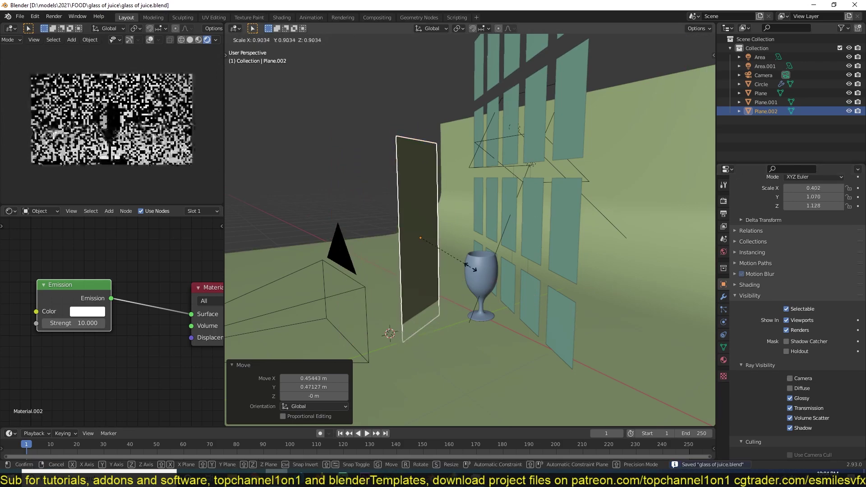
- Narrow the light panel, set its final placement along Z, and save
key("s")
key("shift+z")
left_click(445, 261)
key("g")
key("z")
key("z")
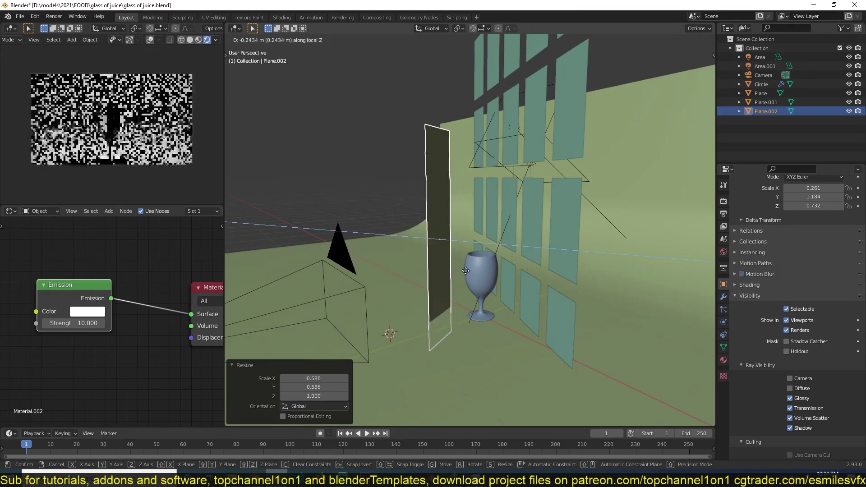
left_click(236, 283)
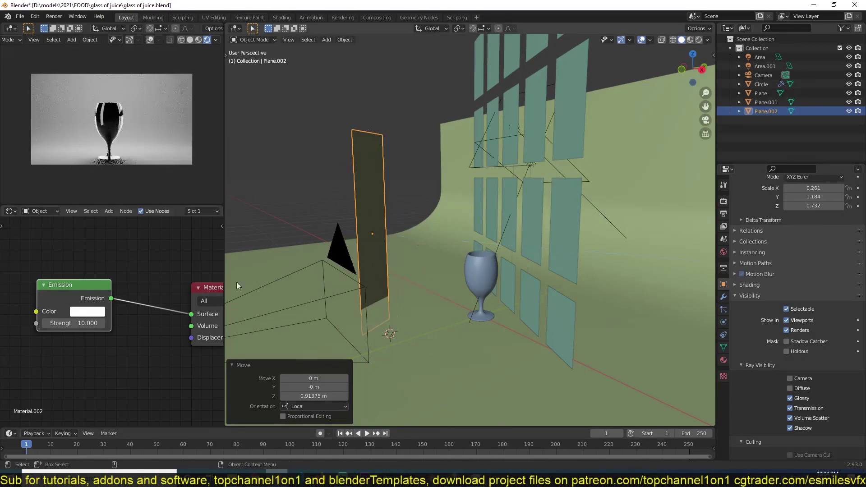
scroll(437, 323, "up", 2)
left_click(479, 280)
scroll(480, 280, "up", 2)
key("ctrl+s")
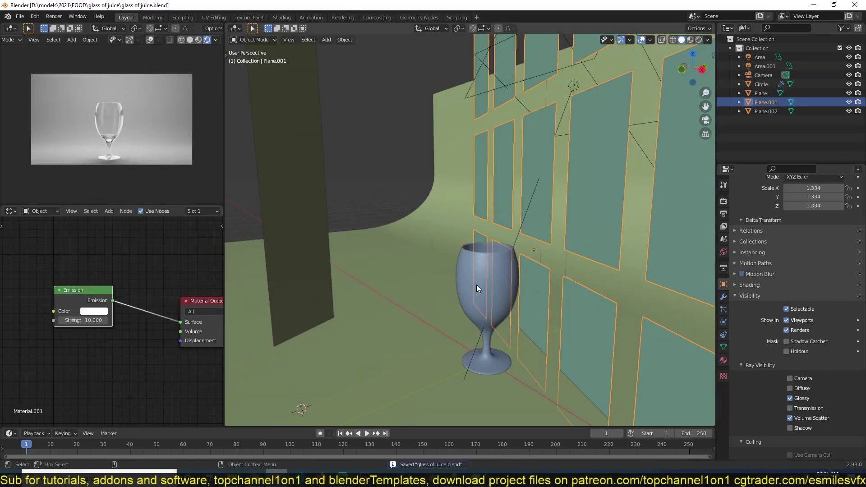
- Feed a light green Volume Absorption at density 5 into the glass material's Volume
left_click(476, 285)
key("KP_1")
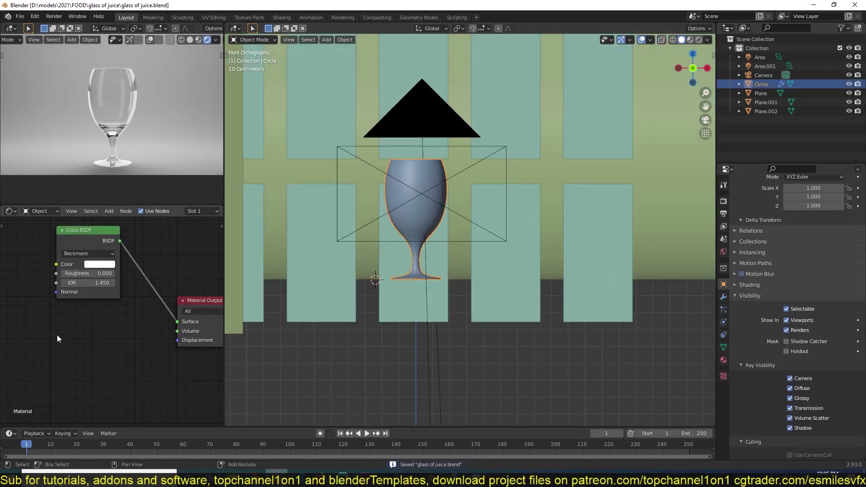
left_click(132, 343)
scroll(124, 362, "up", 3)
left_click(111, 369)
left_click(156, 166)
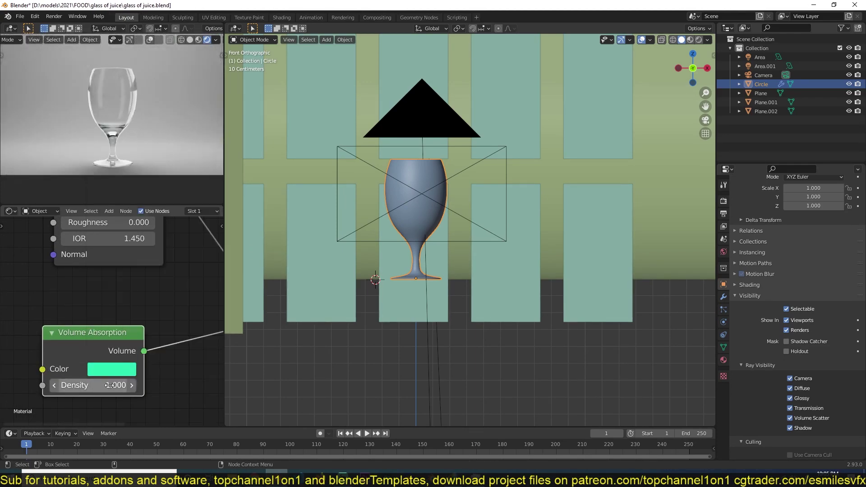
left_click_drag(109, 385, 115, 388)
left_click(109, 369)
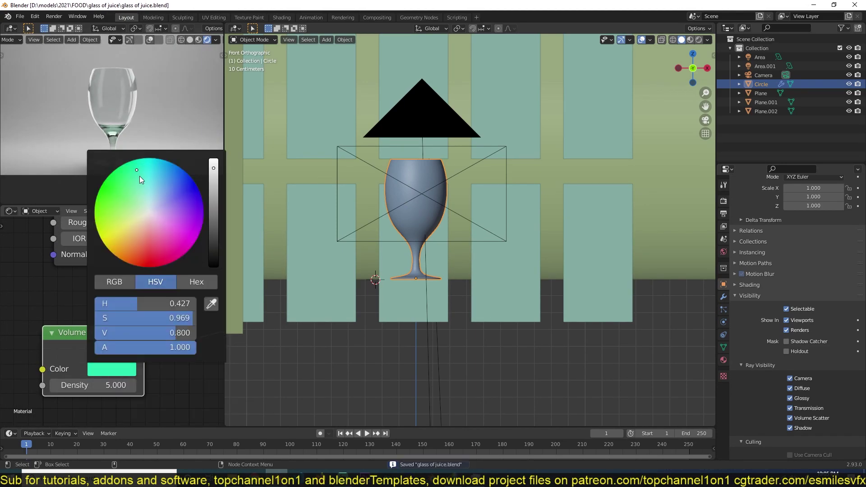
mouse_move(139, 176)
left_mouse_down()
mouse_move(160, 180)
mouse_move(134, 191)
left_mouse_up()
- Save, duplicate the glass in place, and isolate the copy in local view
key("ctrl+s")
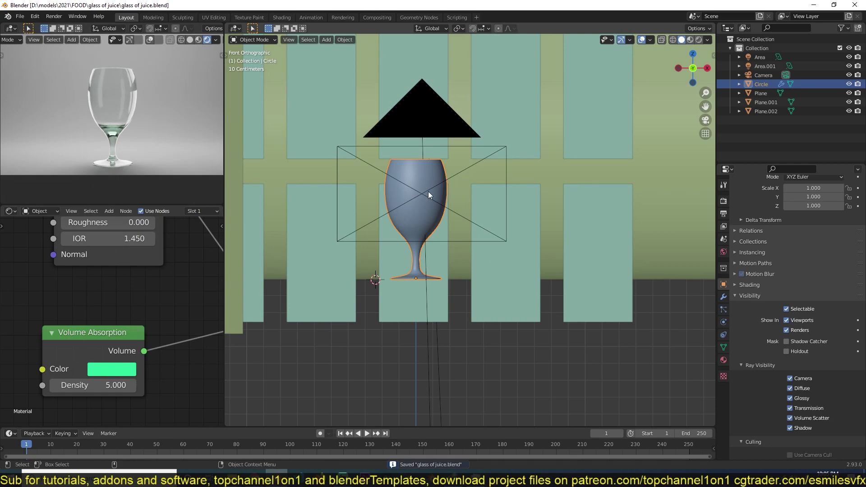
key("shift+d")
key("Escape")
middle_click_drag(428, 191, 456, 226)
scroll(539, 237, "up", 3)
key("KP_Divide")
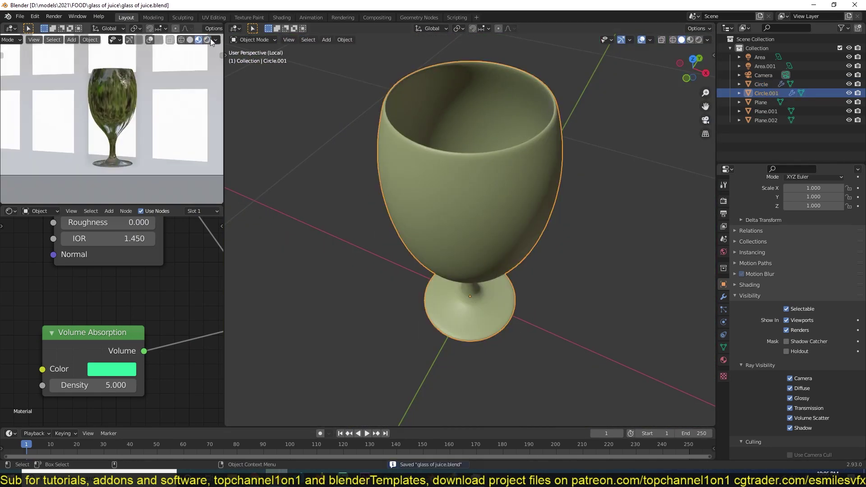
- Delete the copy's stem and base in Edit Mode, leaving only the bowl
key("Tab")
left_click(723, 297)
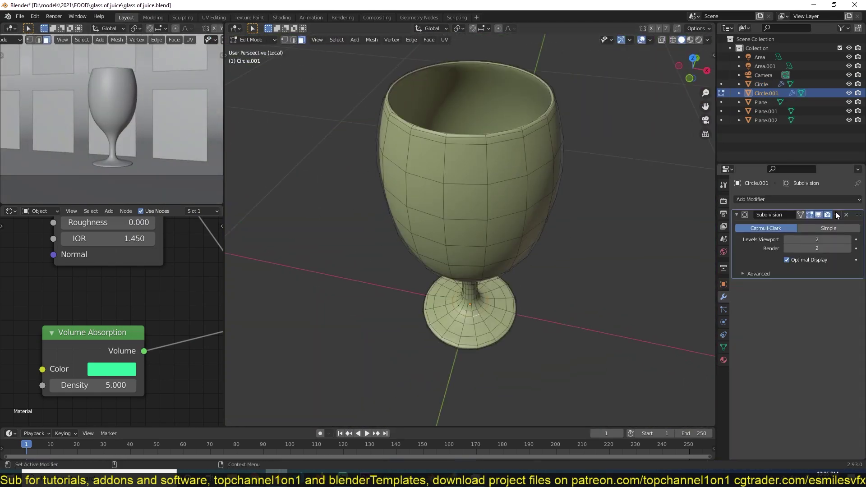
scroll(496, 180, "up", 3)
middle_click_drag(496, 181, 580, 107)
scroll(580, 107, "down", 3)
key("a")
key("x")
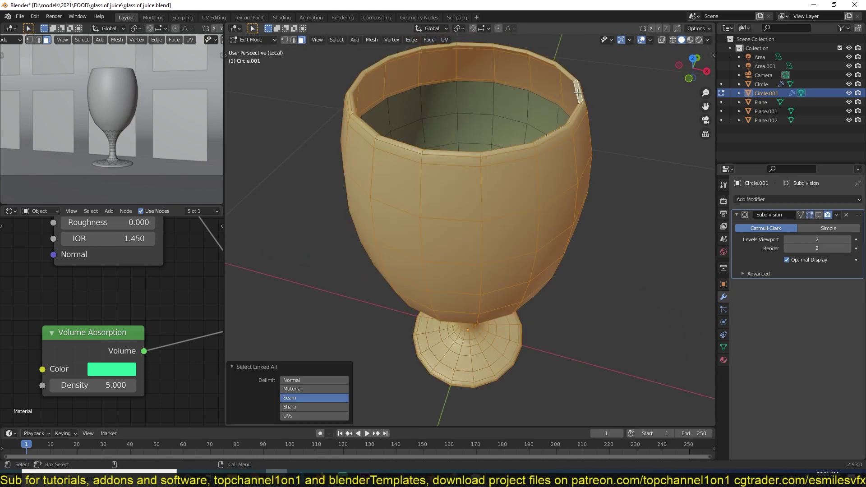
left_click(332, 394)
key("Tab")
key("Tab")
- Cap the bowl's open rim with a Grid Fill and add an edge loop near the rim
scroll(600, 180, "up", 3)
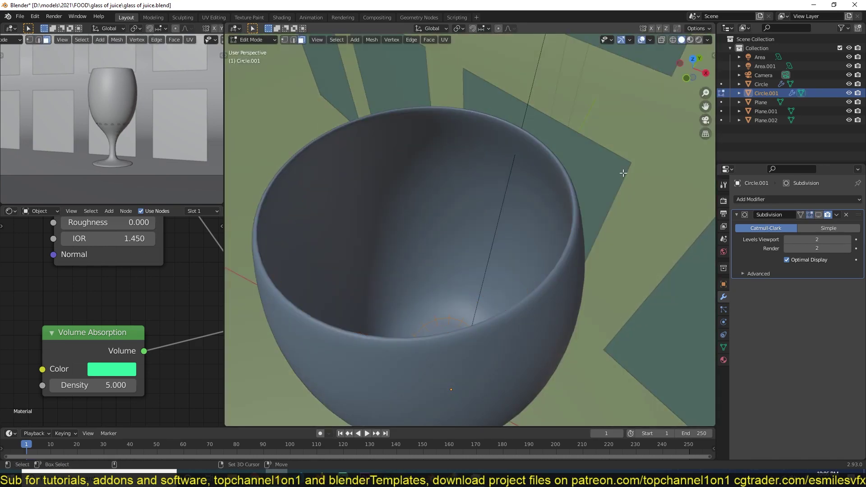
key("alt+z")
key("alt+z")
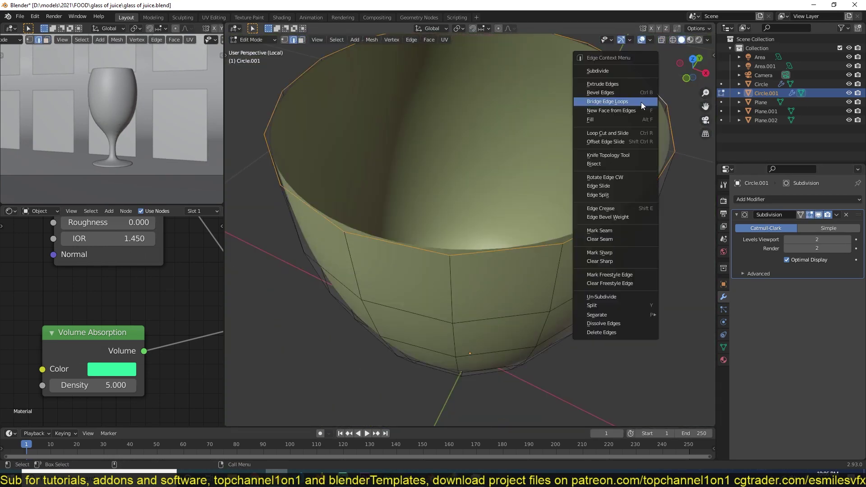
key("ctrl+f")
left_click(524, 244)
key("ctrl+r")
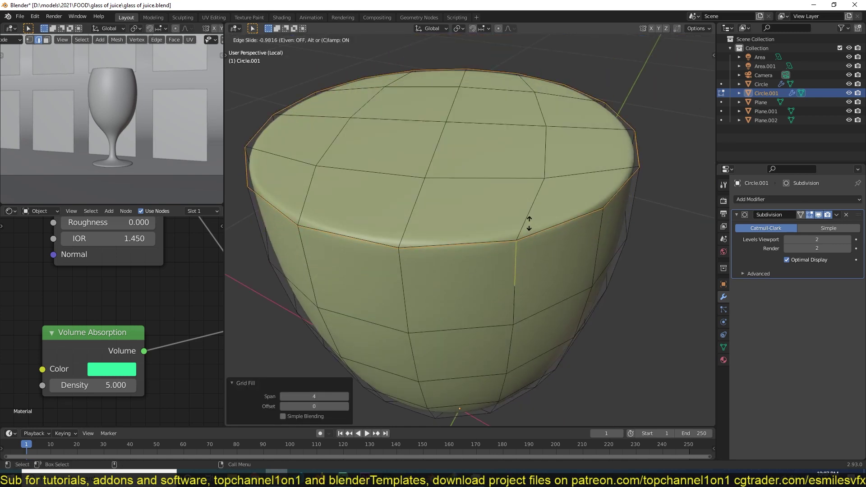
left_click(529, 223)
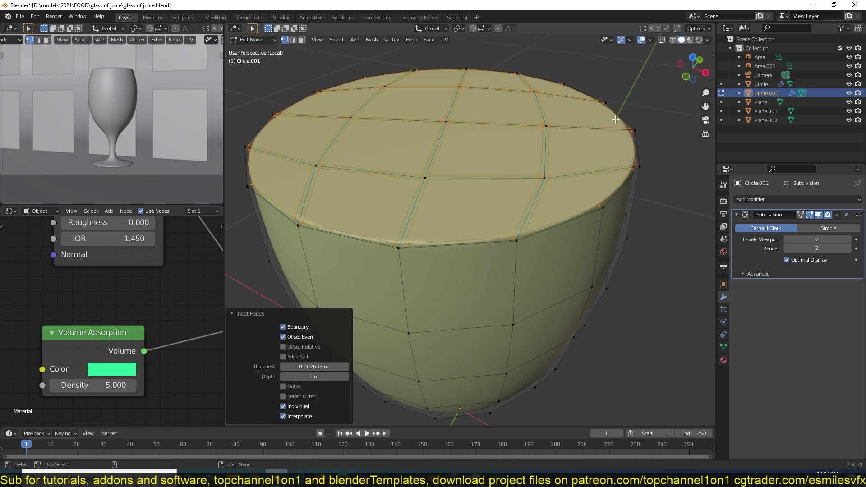
key("Tab")
middle_click_drag(516, 130, 600, 249)
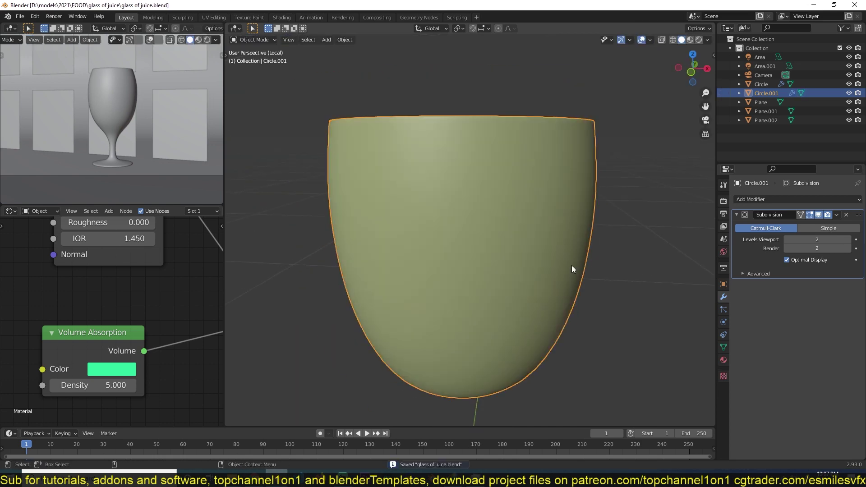
- Apply the juice body's scale, save it as 'glass of juice1', and preview in rendered shading
key("ctrl+a")
left_click(572, 269)
key("ctrl+s")
key("ctrl+shift+s")
key("KP_Add")
key("Return")
left_click(207, 40)
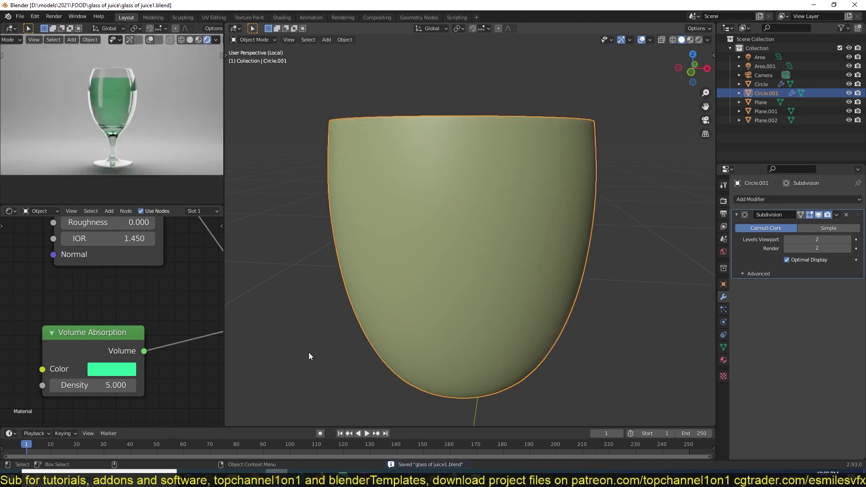
- Give the juice its own material with an orange absorption colour and yellow glossy colour
left_click(111, 368)
scroll(171, 212, "down", 2)
left_click(95, 368)
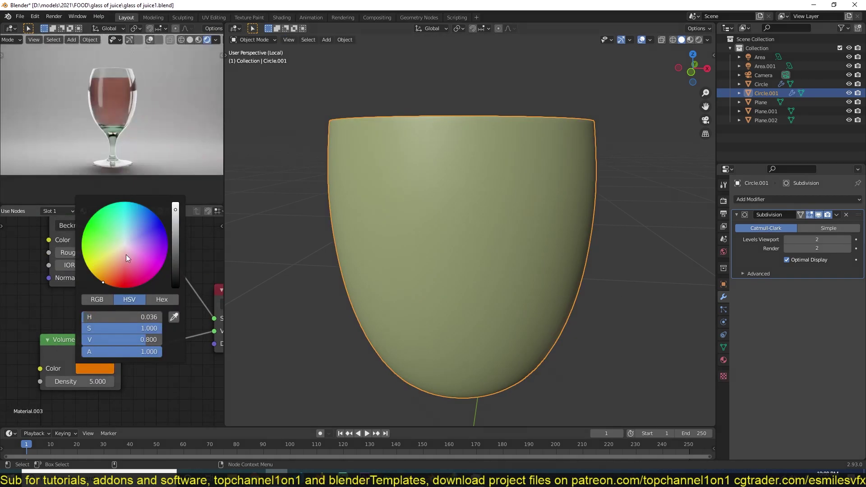
middle_click_drag(68, 293, 112, 305)
left_click(153, 252)
left_click(142, 137)
key("ctrl+s")
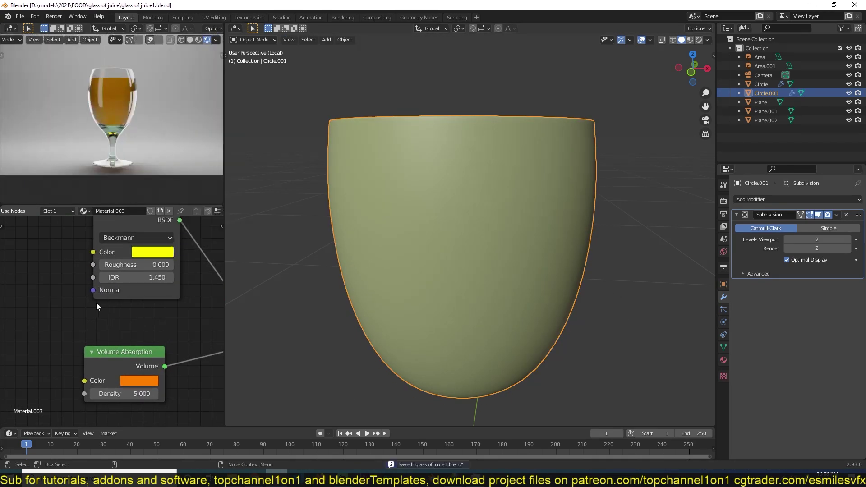
- Lighten the juice's absorption colour toward pale peach and set its density to 10
left_click(138, 380)
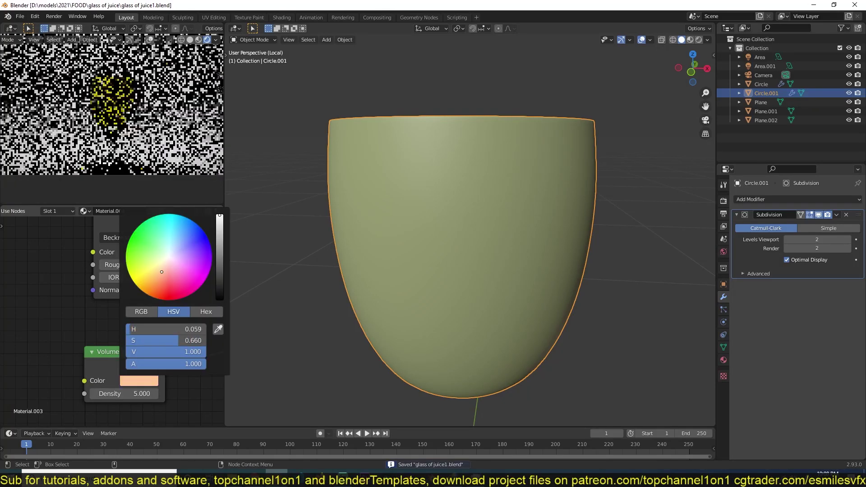
left_click_drag(146, 291, 154, 279)
middle_click_drag(367, 269, 349, 277)
scroll(136, 316, "down", 2)
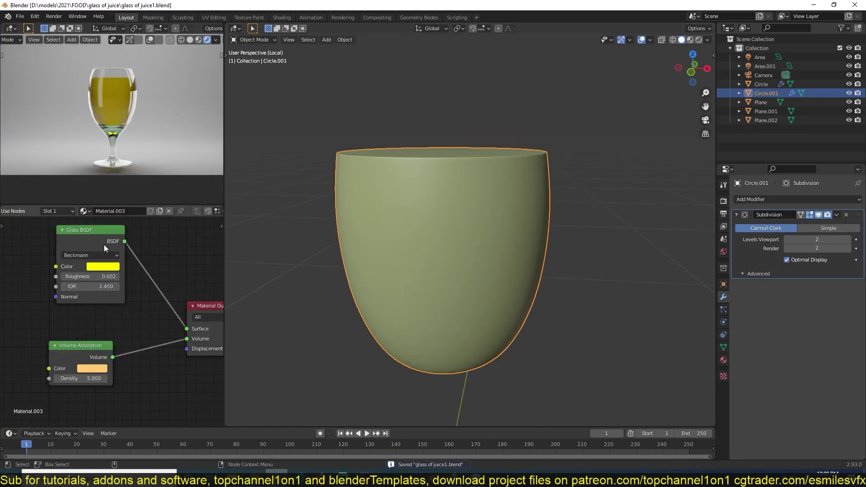
scroll(450, 264, "down", 2)
key("ctrl+s")
middle_click_drag(81, 360, 87, 353)
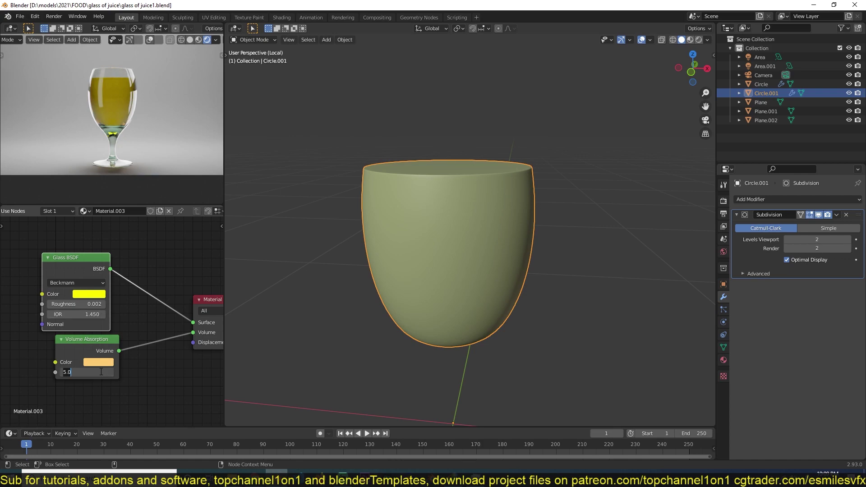
key("Return")
left_click(98, 361)
left_click_drag(122, 271, 116, 295)
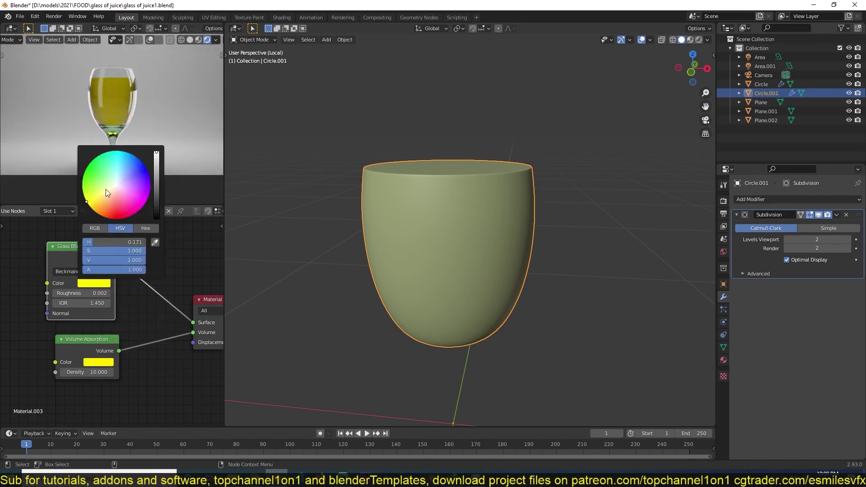
middle_click_drag(87, 265, 184, 272)
key("ctrl+s")
- Add a Layer Weight node driving a ColorRamp with orange and yellow stops
key("shift+a")
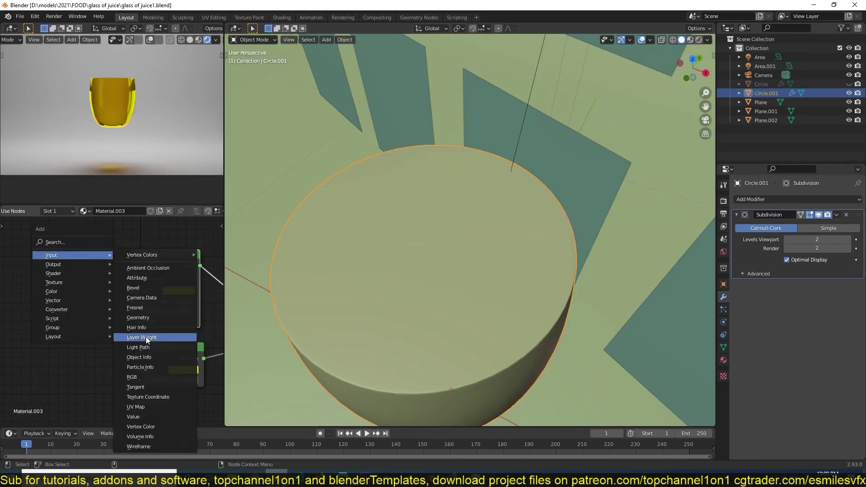
left_click(145, 336)
left_click(77, 269)
left_click(26, 316)
left_click(112, 333)
left_click(94, 283)
left_click(102, 321)
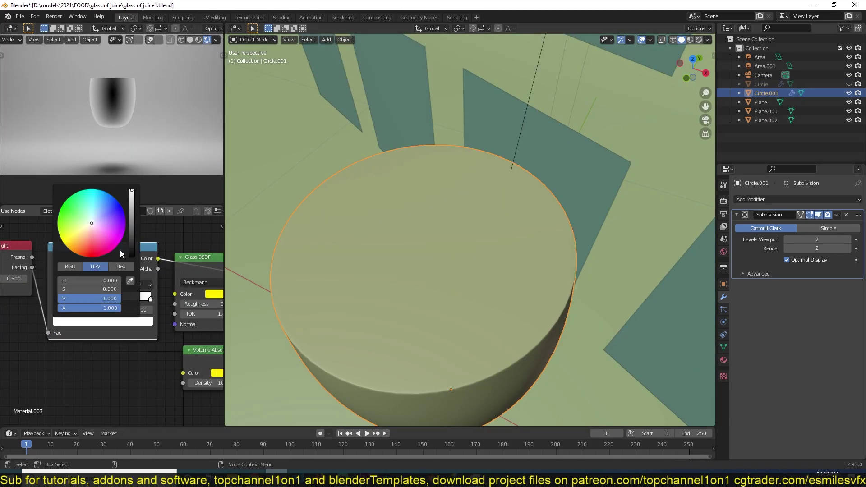
left_click(120, 250)
left_click_drag(87, 237, 64, 236)
- Set the ramp colour to orange, the absorption colour to yellow, and re-enter the absorption density
middle_click_drag(221, 350, 95, 342)
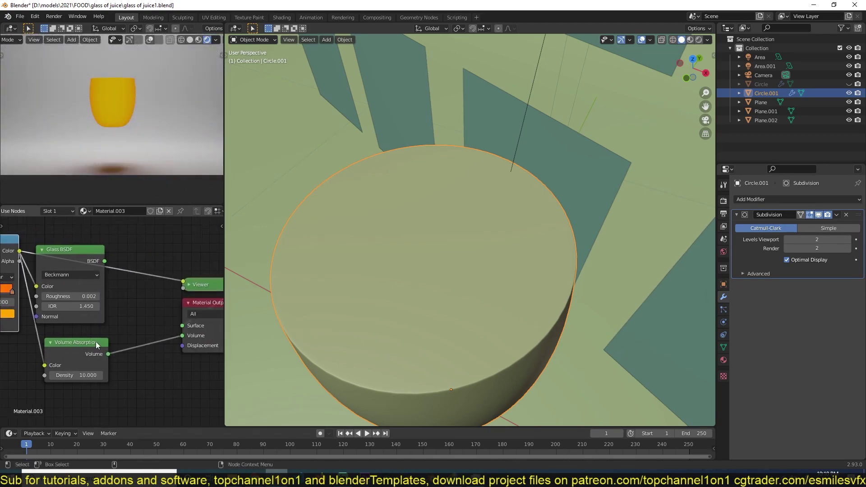
middle_click_drag(212, 303, 137, 334)
left_click(72, 261)
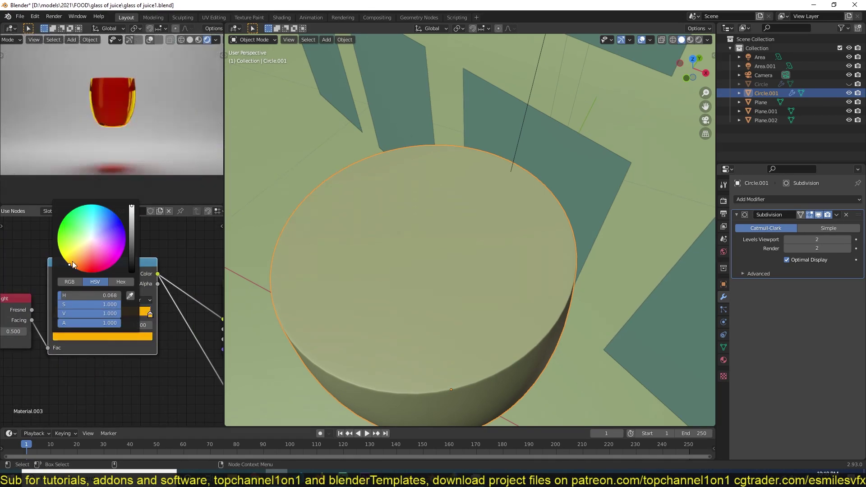
left_click(153, 387)
middle_click_drag(152, 386, 135, 358)
left_click_drag(191, 288, 181, 280)
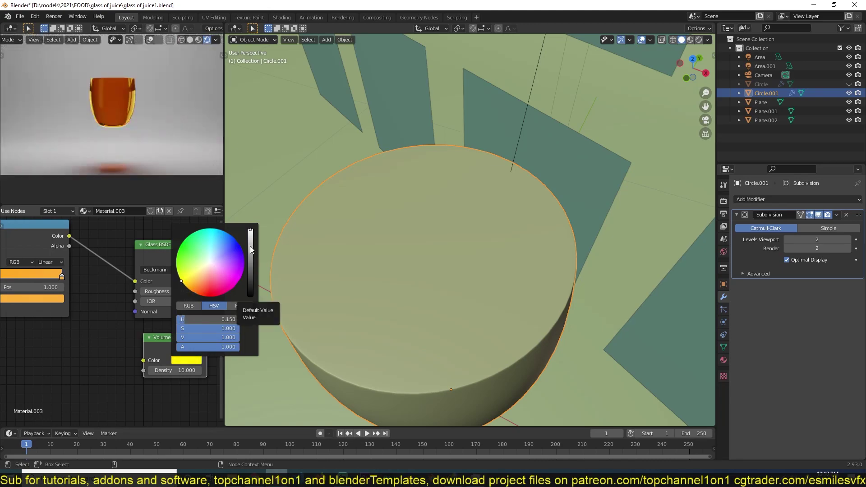
double_click(186, 370)
type(".2")
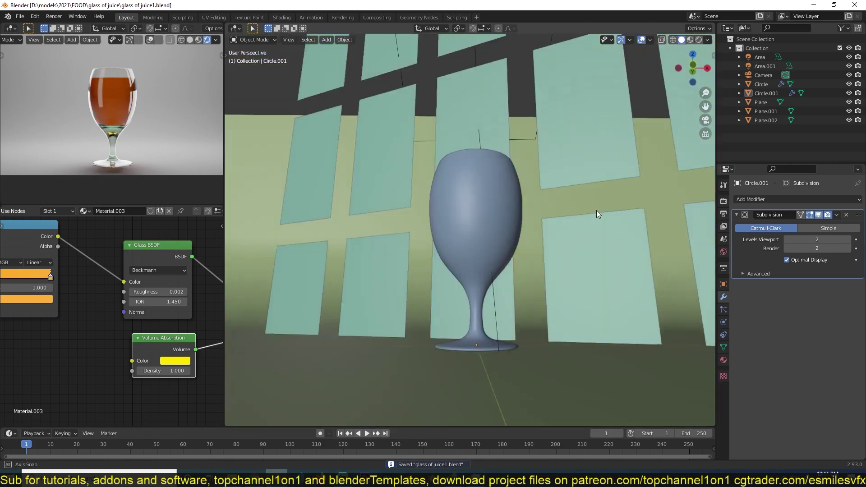
- Move the window panel planes down along Z, scale them smaller, and add the lime asset beside the glass
left_click(596, 211)
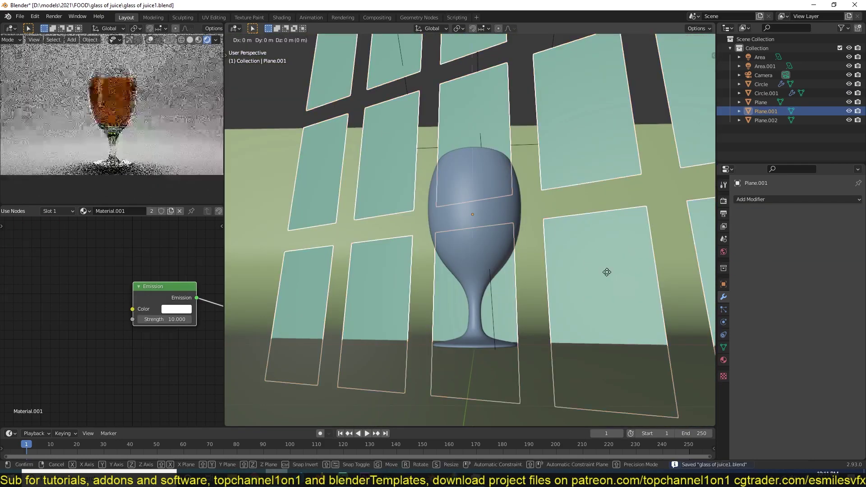
key("g")
key("z")
left_click(572, 261)
key("s")
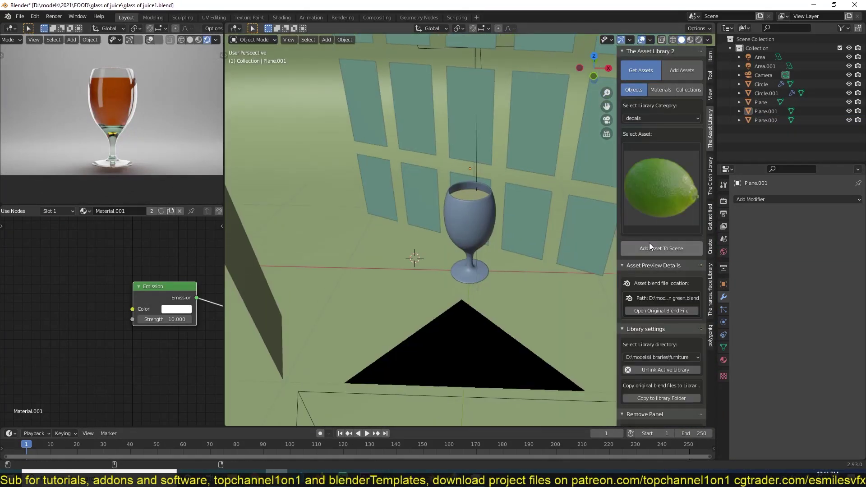
left_click(648, 247)
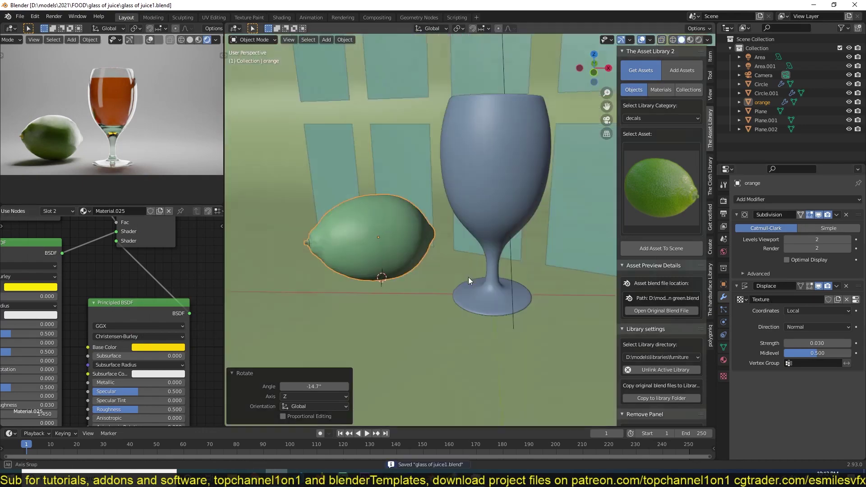
- Change Material.021's Principled BSDF Base Color from green to lemon yellow
scroll(113, 349, "up", 2)
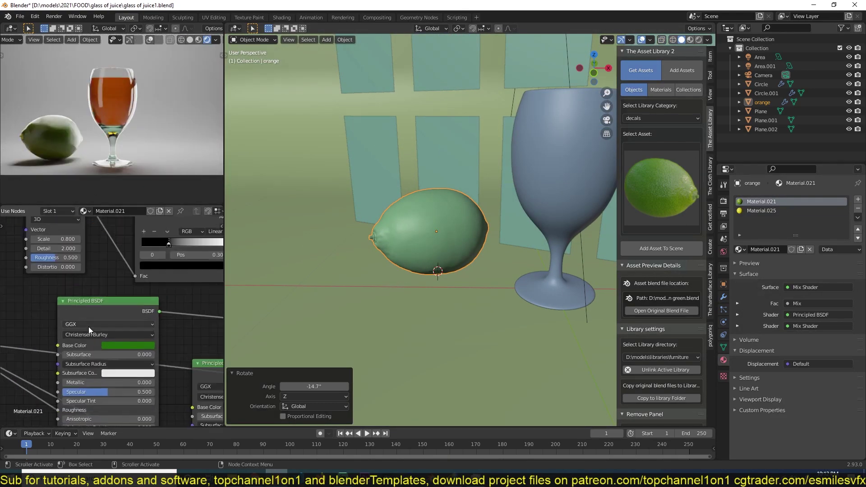
left_click(128, 346)
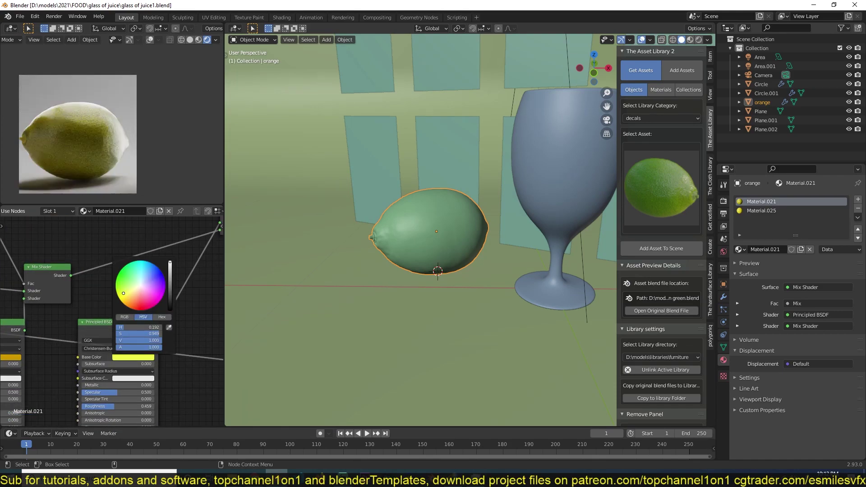
scroll(156, 330, "down", 3)
scroll(183, 261, "up", 3)
scroll(215, 307, "up", 2)
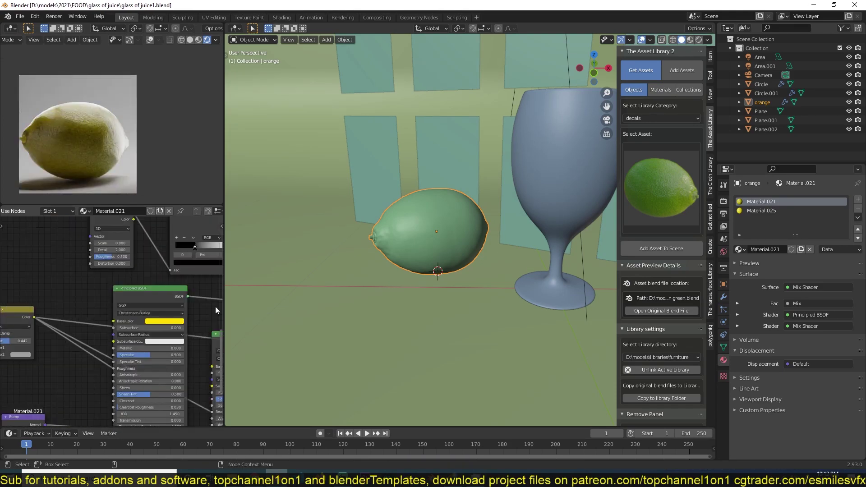
left_click_drag(224, 307, 361, 307)
scroll(109, 318, "down", 2)
scroll(109, 319, "down", 3)
scroll(126, 335, "up", 3)
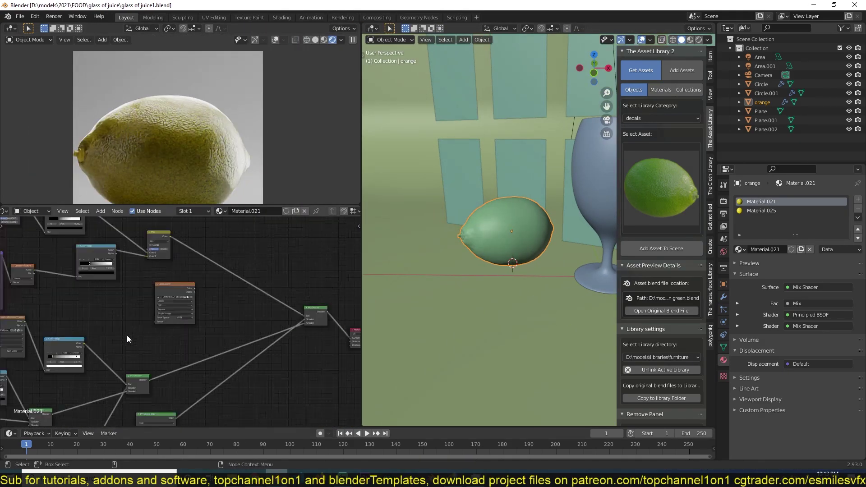
scroll(127, 334, "up", 3)
left_click(259, 342)
scroll(243, 293, "down", 2)
scroll(242, 352, "up", 1)
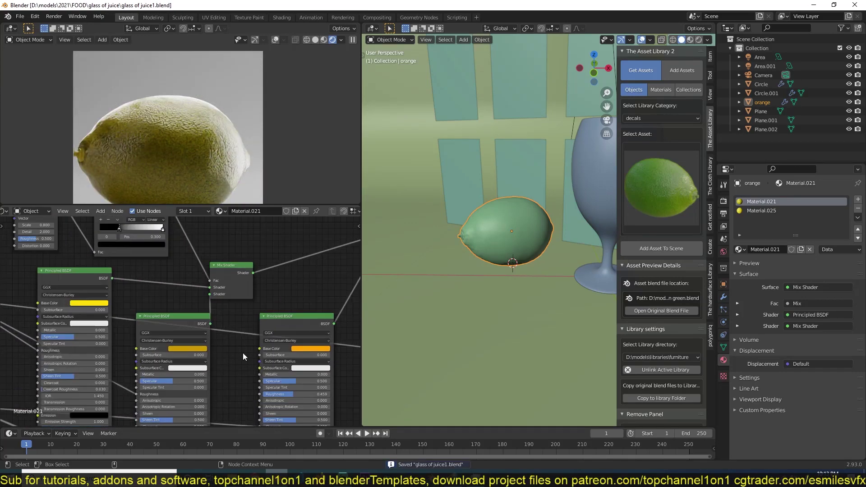
middle_click_drag(203, 304, 250, 269)
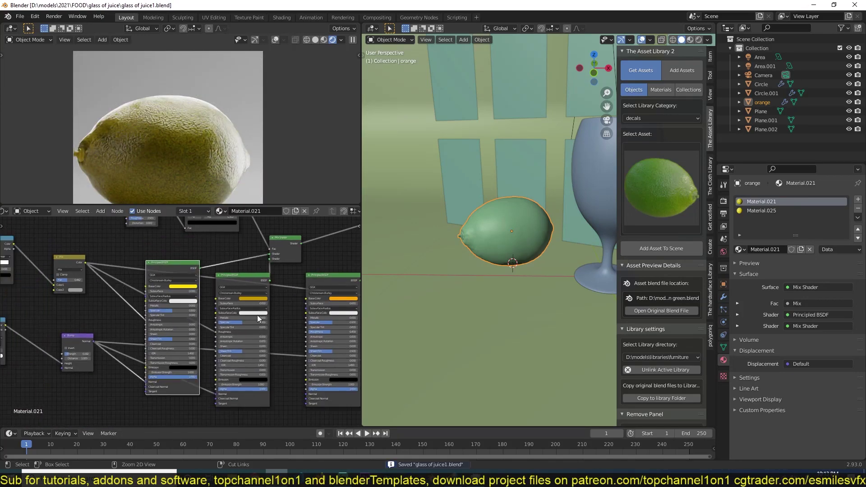
key("KP_Decimal")
left_click(196, 296)
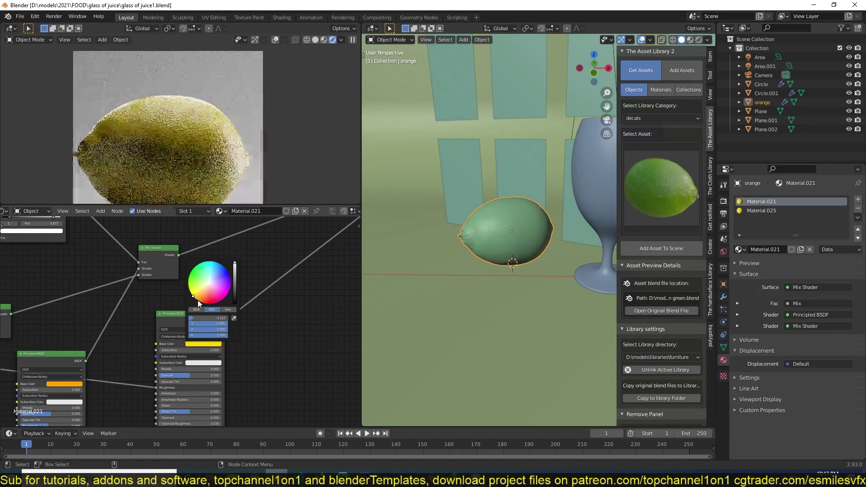
- Add the lime-half asset, then scale, raise, and rotate it beside the lemon
left_click(660, 187)
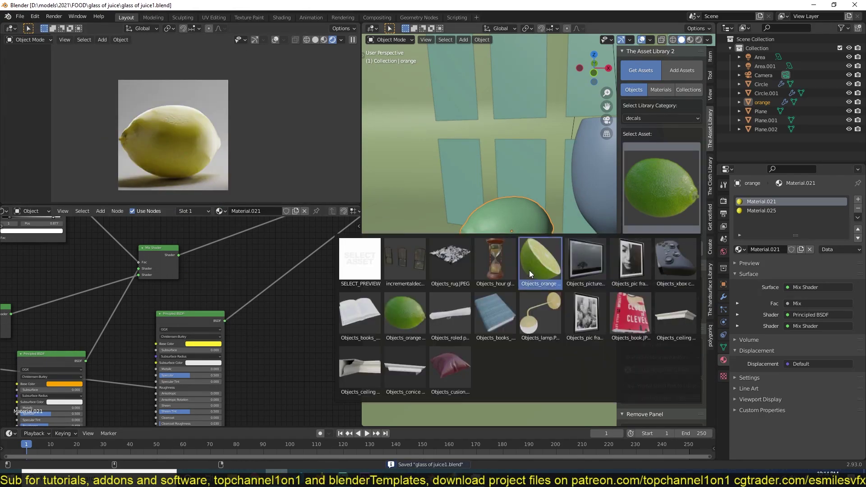
left_click(529, 270)
left_click(635, 248)
key("s")
left_click(562, 314)
key("g")
key("z")
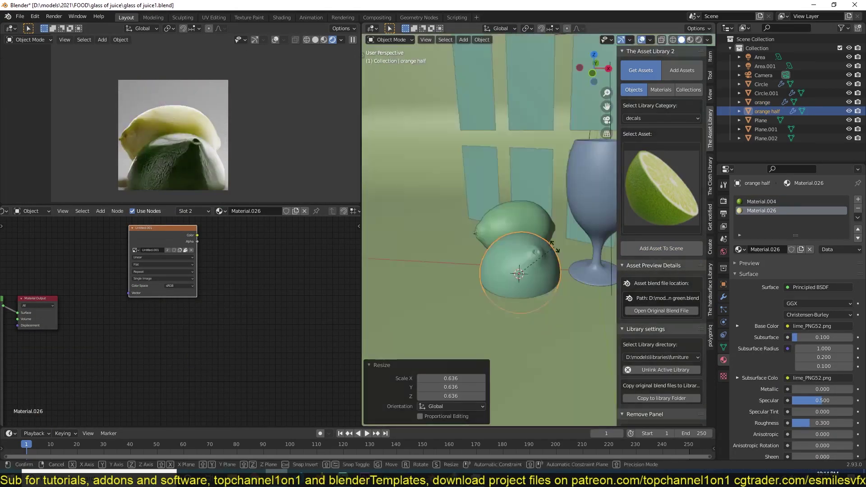
left_click(519, 257)
key("r")
key("r")
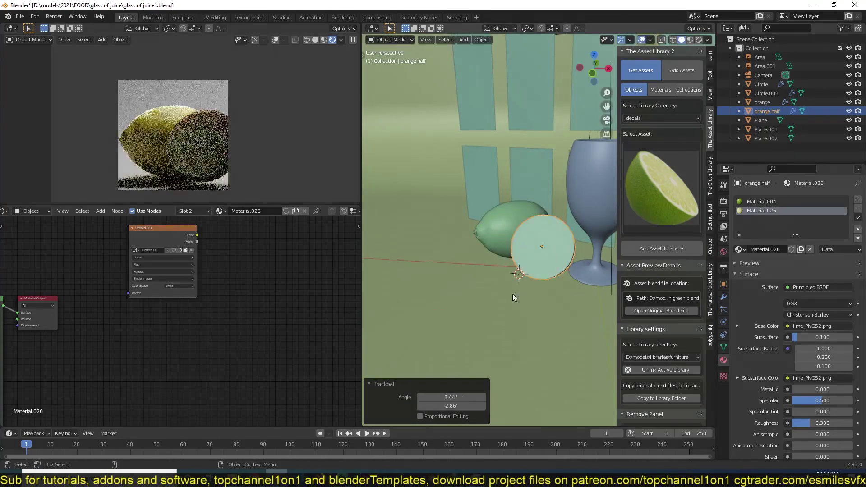
left_click(512, 293)
- Adjust the lime half's height from a front wireframe view and save the file
key("KP_1")
key("z")
left_click(467, 305)
key("shift+z")
key("ctrl+s")
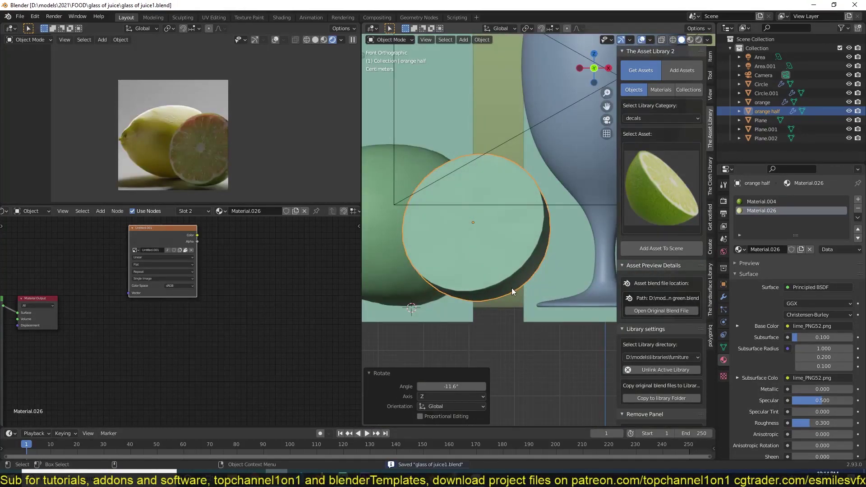
left_click(474, 252)
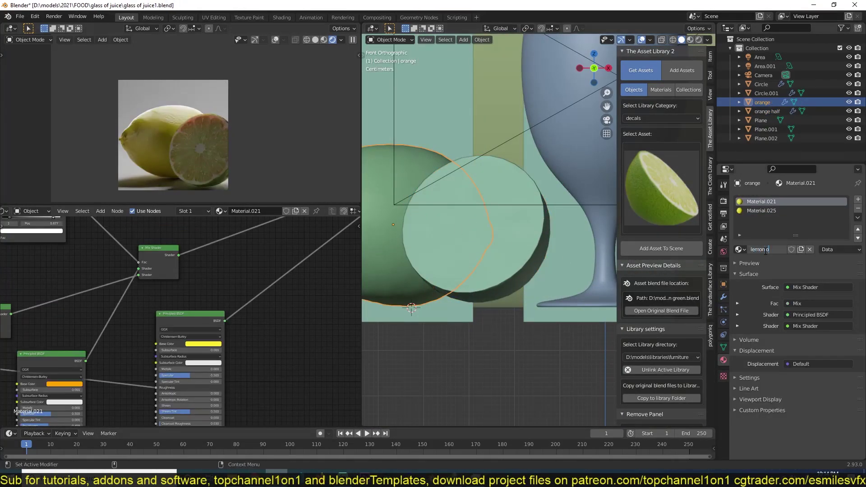
left_click(477, 234)
key("ctrl+s")
- Assign 'lemon orange' to material slot 1 and add a Hue Saturation Value node to the texture
left_click(738, 249)
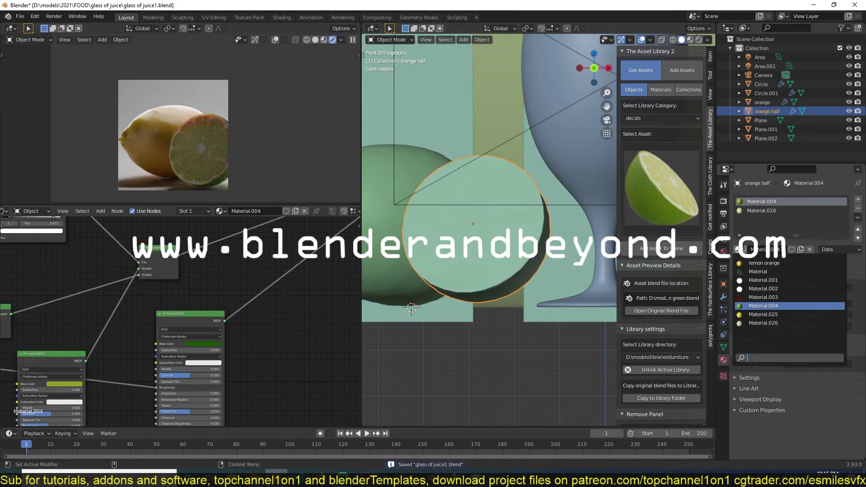
left_click(764, 263)
left_click(762, 211)
scroll(536, 230, "up", 3)
key("shift+a")
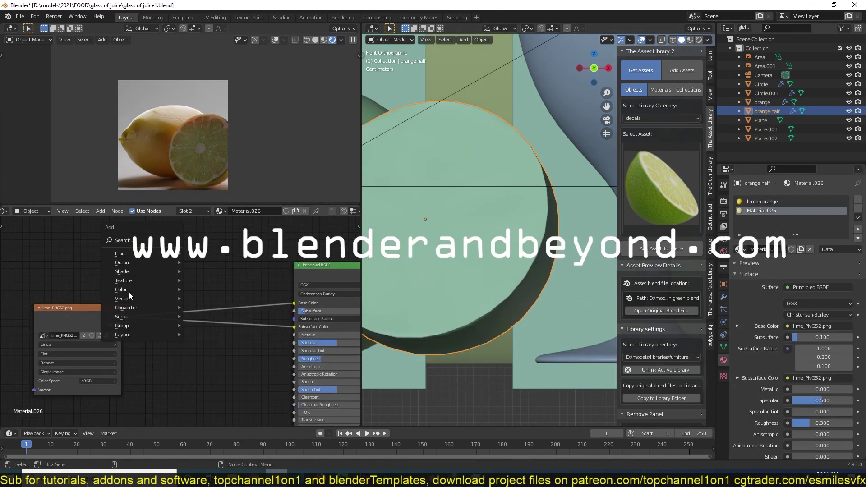
left_click(191, 273)
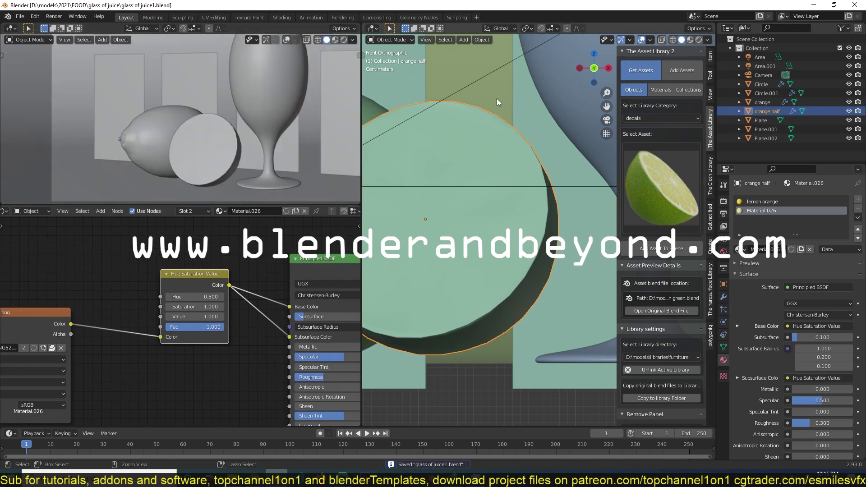
- Save, isolate the fruit half and lower its hue to 0.450
key("KP_Divide")
key("ctrl+s")
middle_click_drag(577, 197, 519, 194)
scroll(283, 271, "up", 2)
mouse_move(149, 315)
left_mouse_down()
mouse_move(140, 315)
mouse_move(178, 315)
left_mouse_up()
key("Return")
- Try a Color-mode Mix node with a yellow-green second colour, then undo it and save
key("shift+a")
left_click(198, 316)
left_click_drag(254, 260, 315, 363)
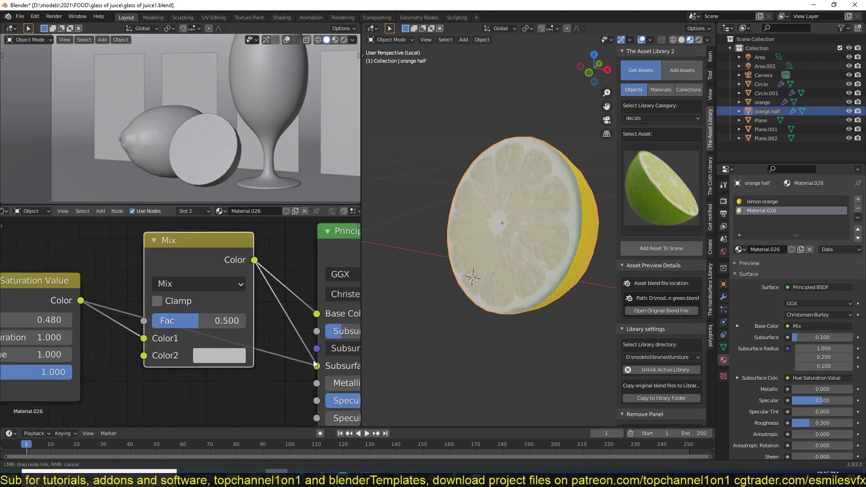
left_click(199, 284)
left_click(199, 106)
left_click(211, 348)
left_click(208, 246)
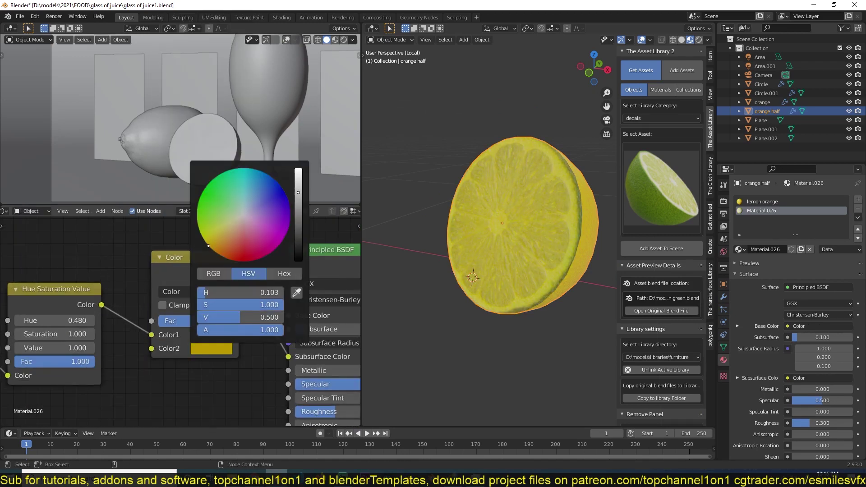
left_click_drag(209, 246, 201, 230)
key("Escape")
key("ctrl+z")
key("ctrl+s")
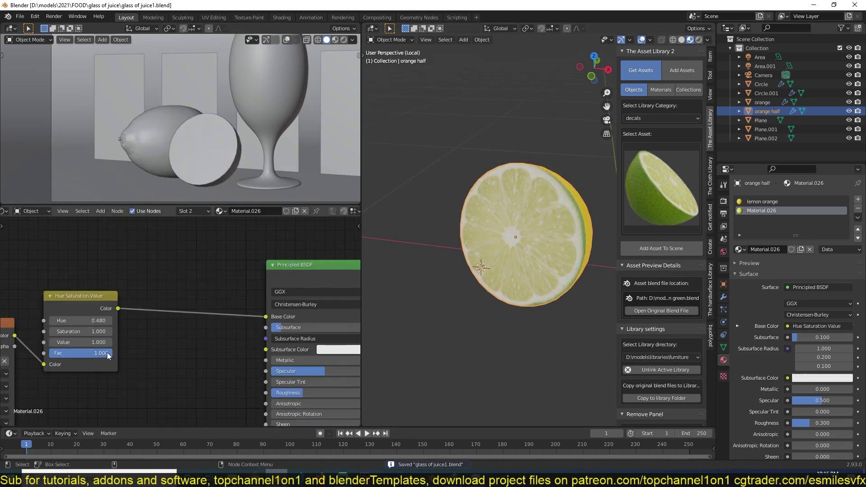
- Insert RGB Curves before the base colour and add a Radial Gradient Texture with mapping
left_click(218, 370)
left_click(190, 372)
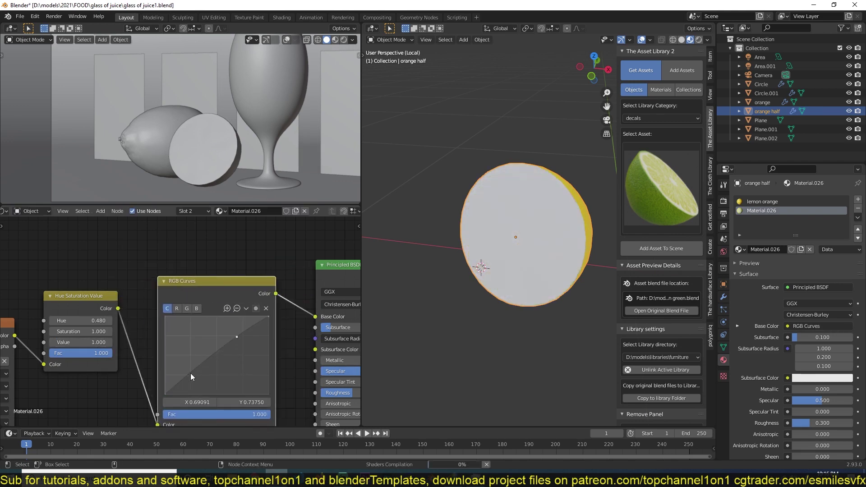
scroll(504, 316, "up", 3)
scroll(345, 323, "down", 2)
key("shift+a")
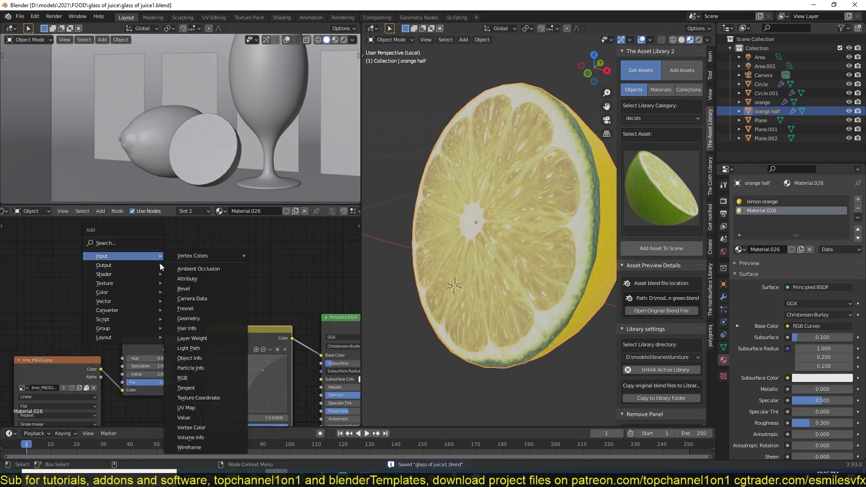
left_click(196, 334)
left_click(188, 291, "ctrl+shift")
key("ctrl+t")
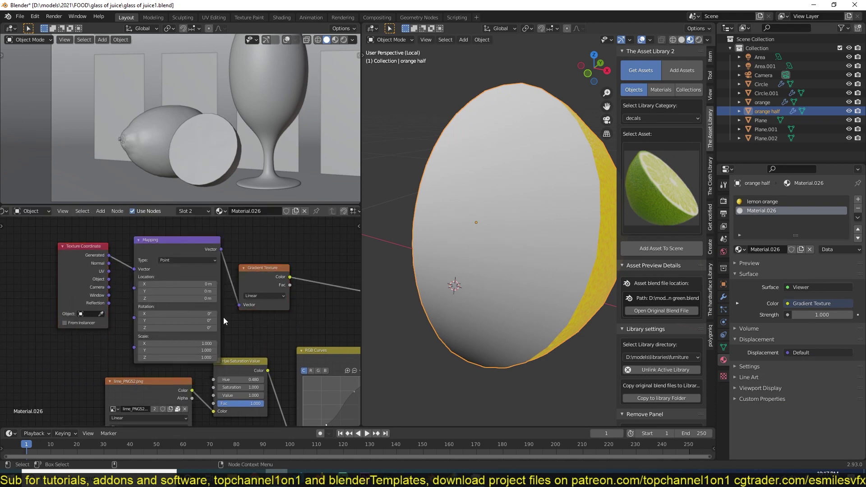
left_click(285, 289)
left_click(270, 359)
- Select the cut face, add UVMap.002, and feed it through a UV Map node
key("shift+F10")
key("Tab")
key("ctrl+l")
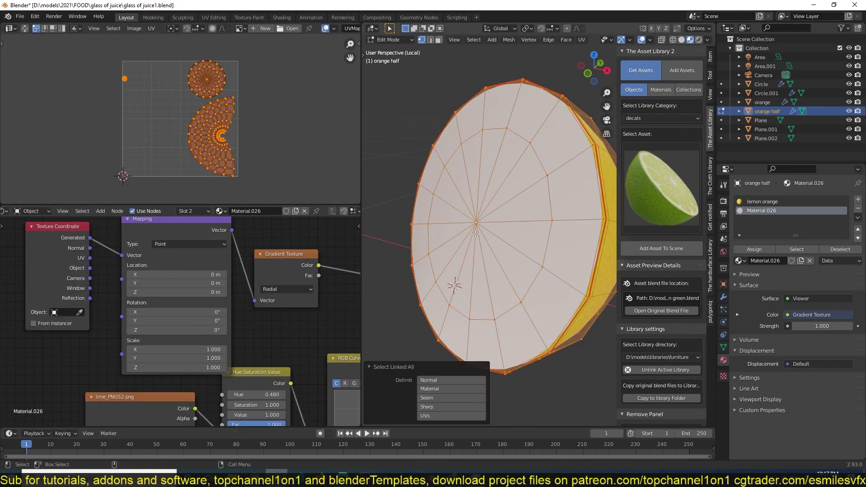
left_click(857, 335)
key("shift+a")
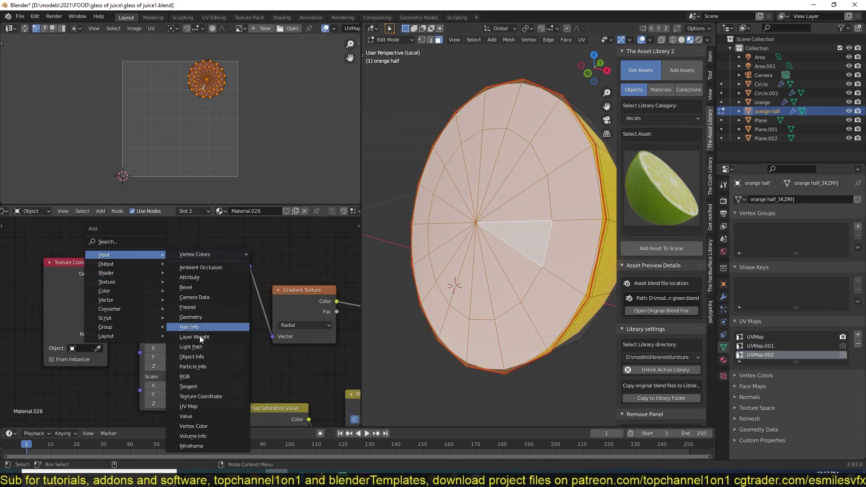
left_click(199, 335)
left_click(142, 265)
key("x")
- Move and scale the cut-face UVs and connect the UV Map to the gradient
key("g")
left_click(122, 175)
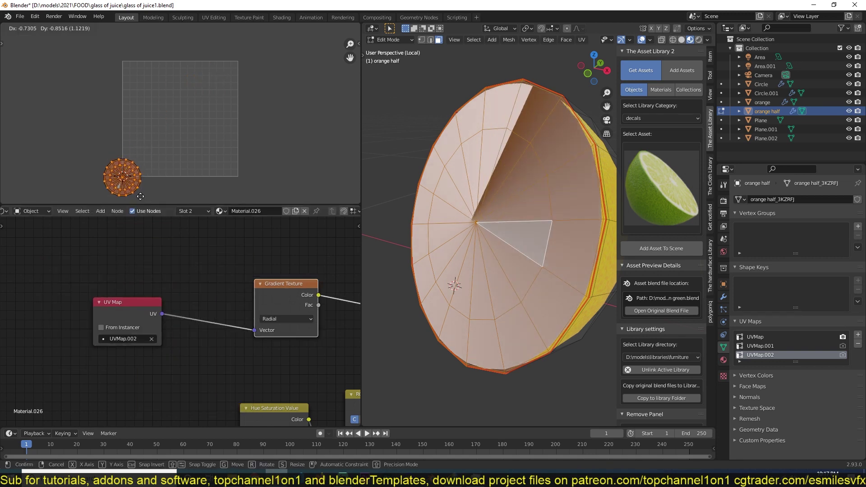
key("s")
left_click(207, 147)
key("Tab")
- Set the gradient to Spherical, add a ColorRamp after it, and try Quadratic
left_click(217, 326)
left_click(219, 376)
key("shift+a")
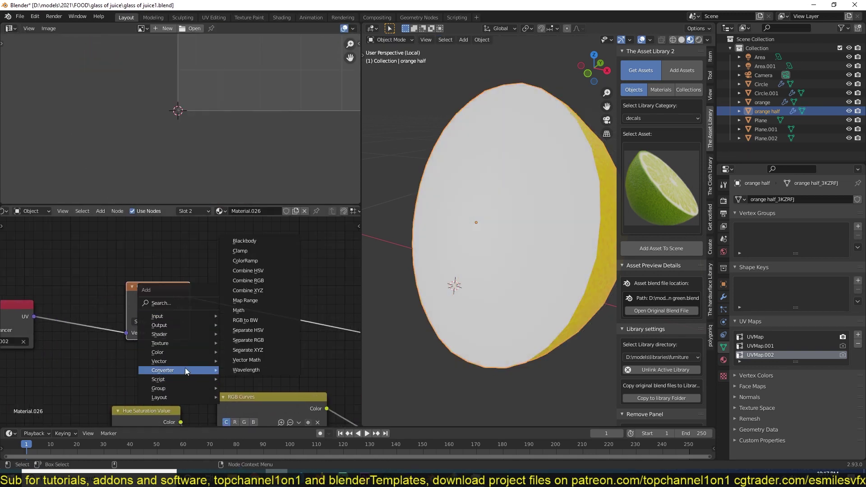
left_click(243, 257)
left_click(277, 328)
left_click(217, 326)
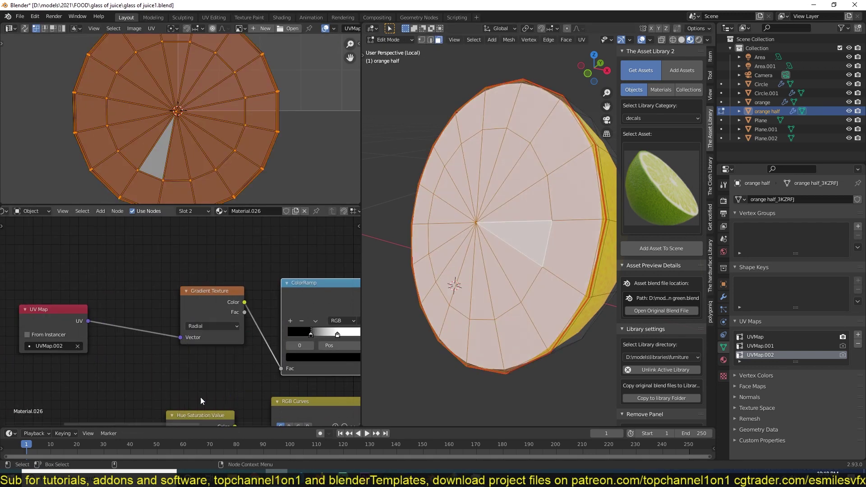
left_click(223, 334)
scroll(223, 329, "down", 2, "ctrl")
scroll(228, 329, "down", 1, "ctrl")
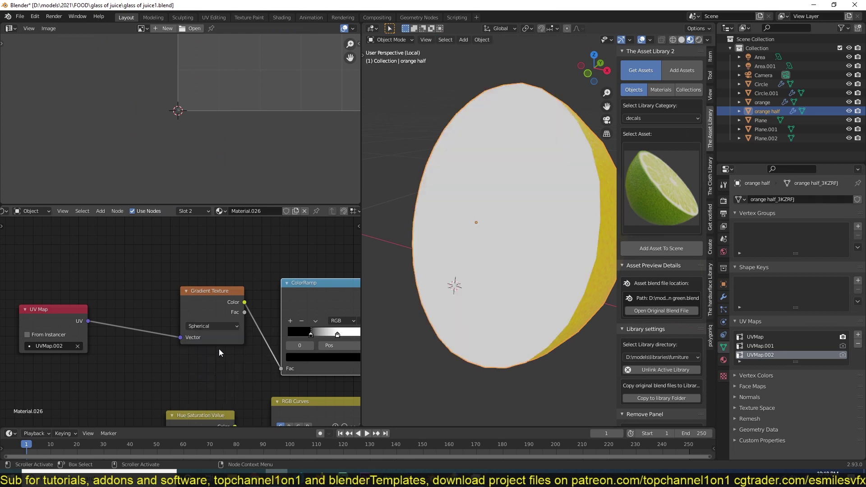
- Enlarge the cut-face UVs and wire the gradient mask into the hue adjustment factor
key("s")
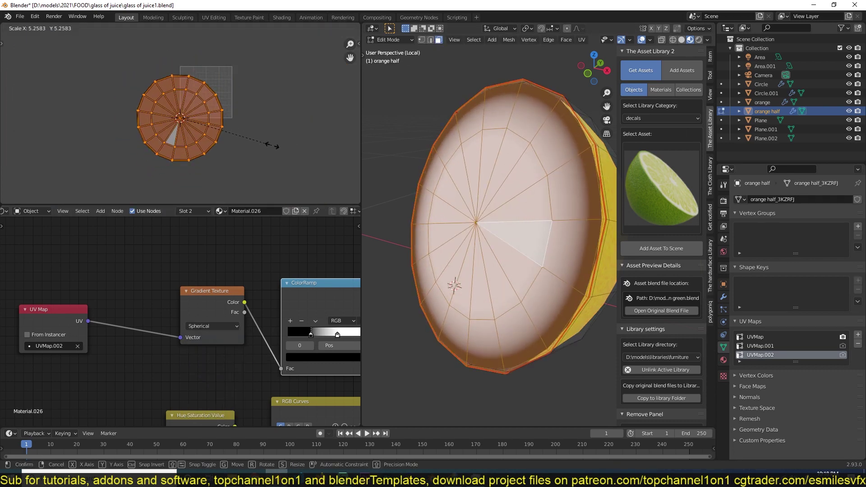
left_click(272, 145)
key("Tab")
scroll(225, 266, "down", 2)
scroll(225, 267, "down", 1)
scroll(84, 358, "down", 1)
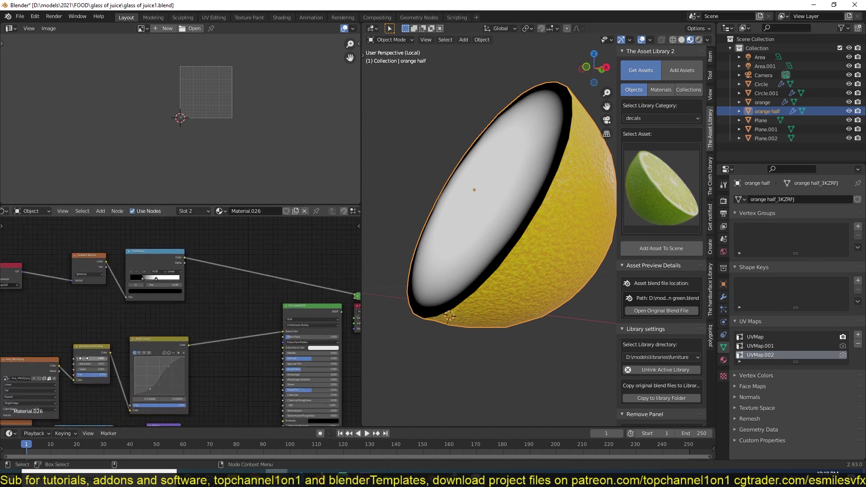
left_click_drag(127, 343, 192, 320)
middle_click_drag(451, 270, 474, 278)
scroll(225, 288, "up", 2)
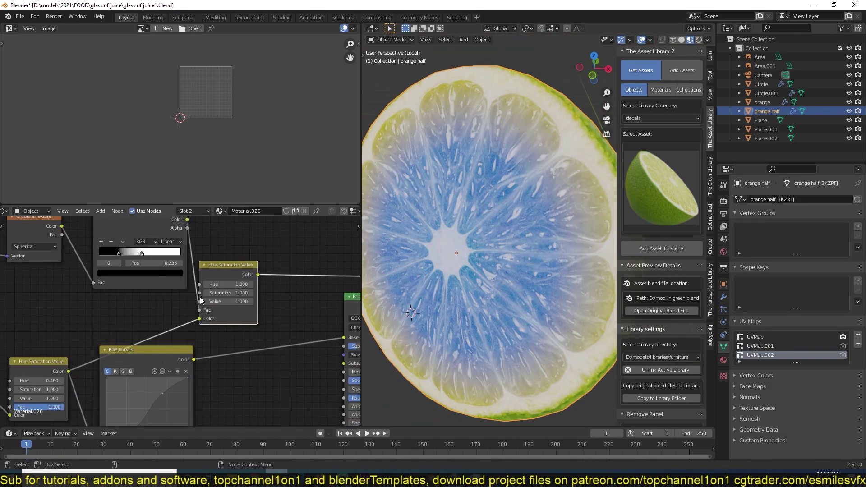
middle_click_drag(284, 270, 252, 283)
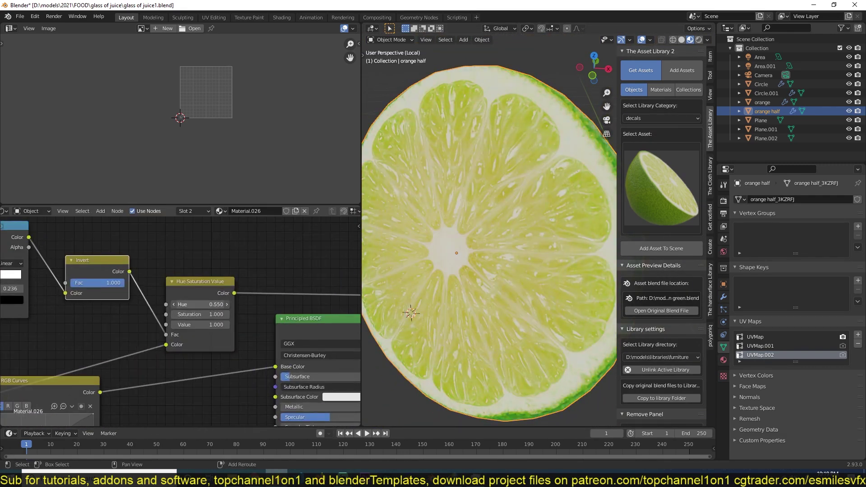
scroll(328, 280, "up", 1)
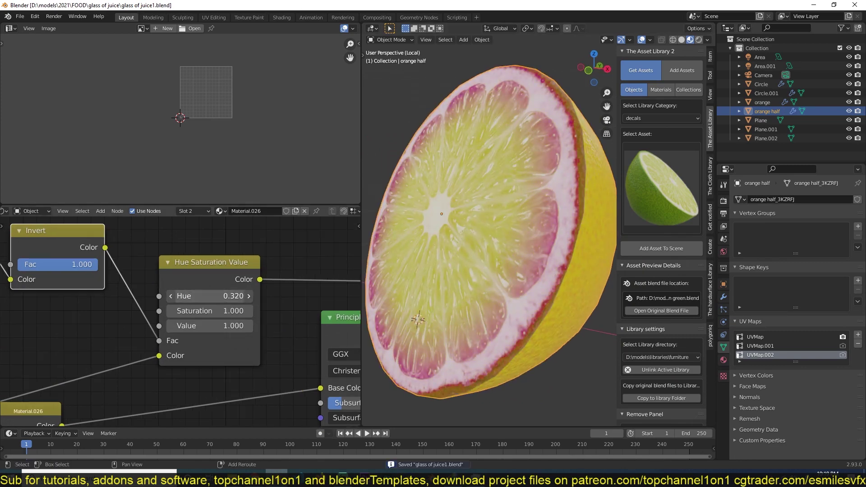
- Add RGB Curves on the inverted mask and bend the curve to warm the flesh orange
key("shift+a")
left_click(261, 330)
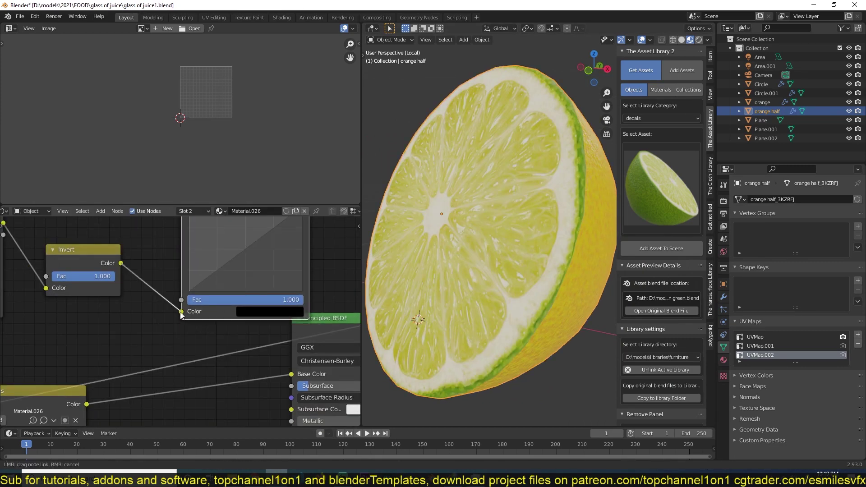
left_click_drag(59, 377, 273, 294)
key("KP_Decimal")
key("ctrl+s")
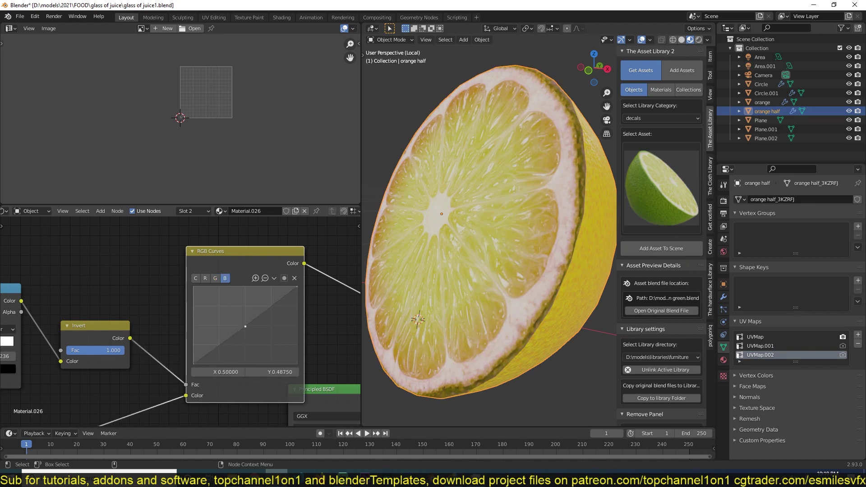
left_click_drag(244, 320, 244, 323)
key("ctrl+s")
- Select a peel-side face in Edit Mode and make UVMap.001 the active UV map
key("Tab")
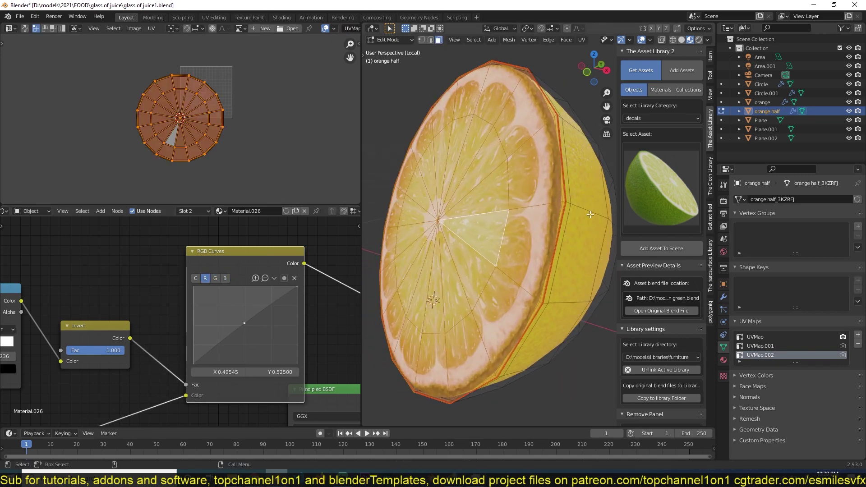
left_click(589, 214)
scroll(431, 283, "down", 3)
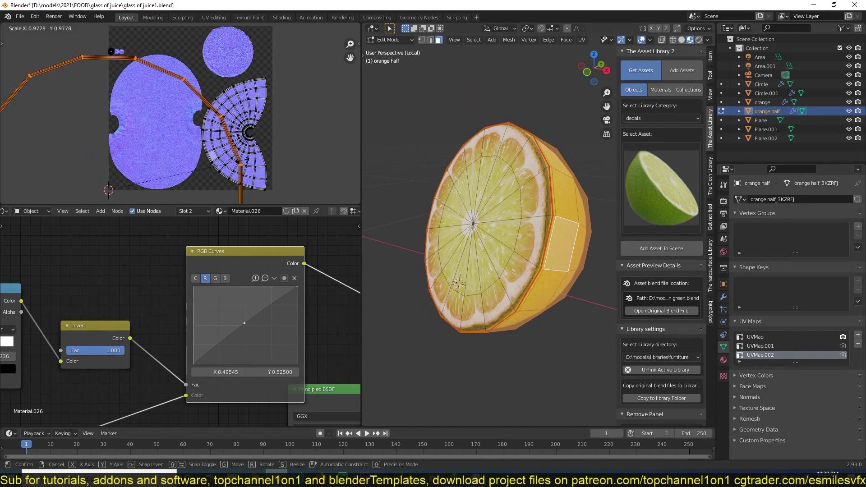
left_click(776, 345)
- Return to Object Mode, view through the camera in solid shading, and save
left_click(723, 359)
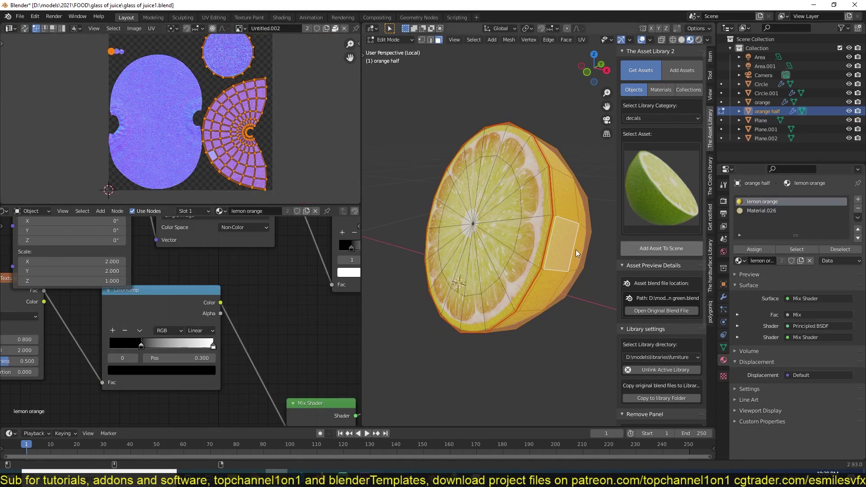
key("Tab")
key("KP_0")
key("ctrl+s")
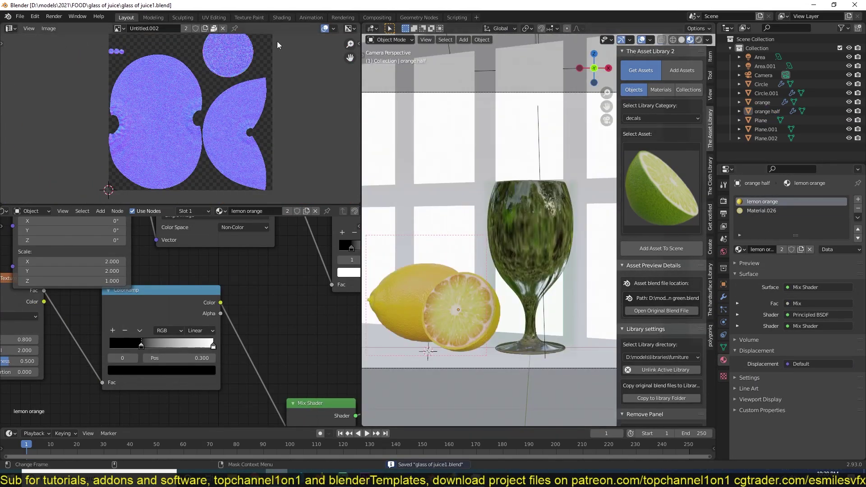
left_click(9, 28)
left_click(27, 48)
middle_click_drag(253, 278, 141, 279)
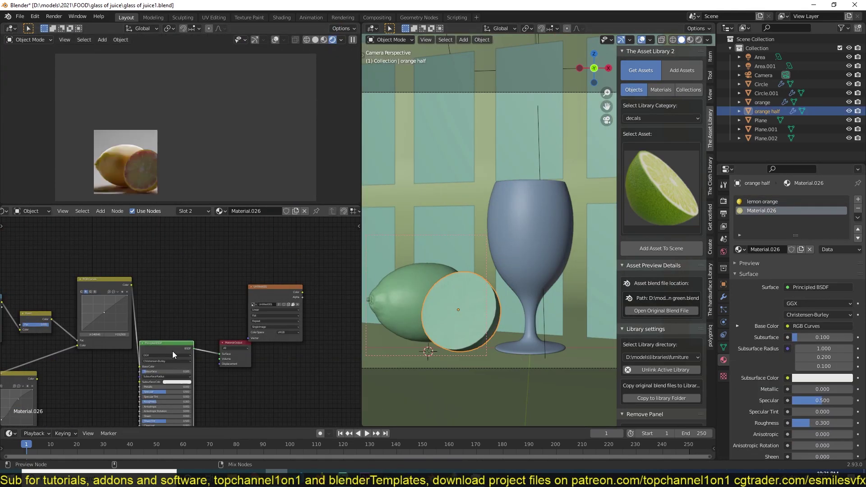
scroll(151, 334, "up", 2)
key("ctrl+s")
scroll(166, 256, "up", 3)
- Connect RGB Curves to Subsurface Color and set Subsurface to 0.064
left_click_drag(138, 239, 184, 349)
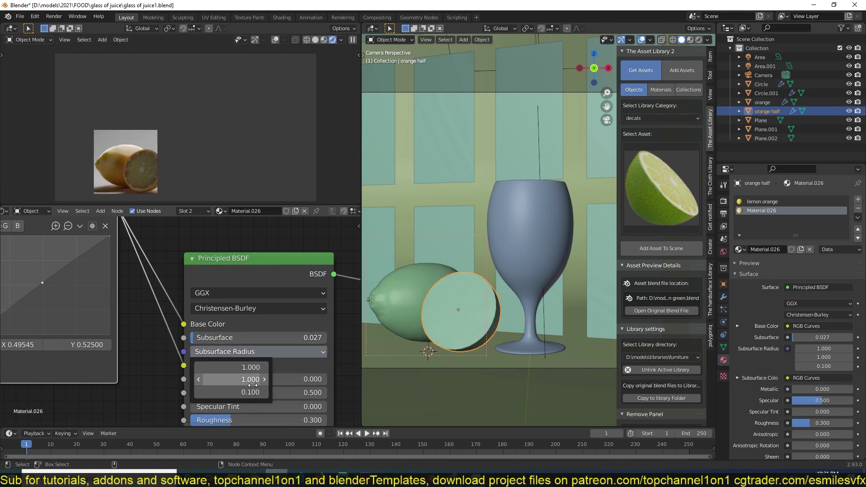
left_click_drag(192, 341, 201, 341)
scroll(180, 316, "down", 2)
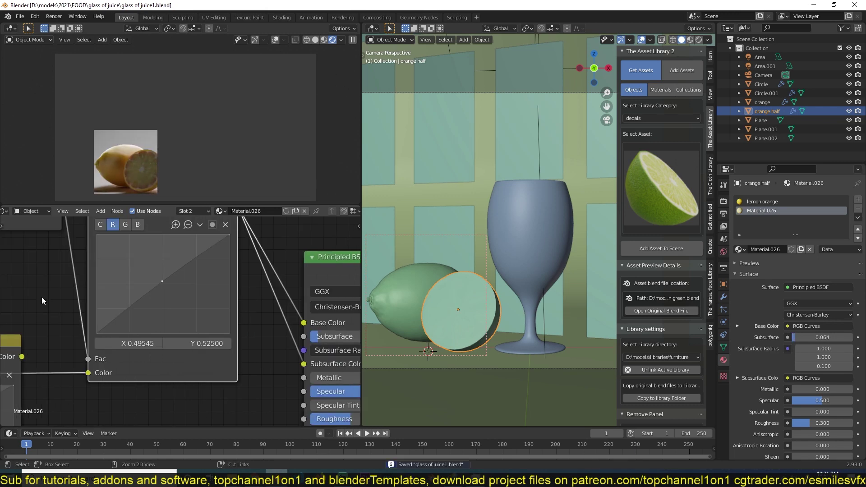
key("ctrl+s")
- Rearrange and rewire the curves nodes, then position the new emissive Plane.003
middle_click_drag(180, 316, 124, 258)
scroll(240, 305, "down", 2)
key("ctrl+s")
middle_click_drag(240, 304, 198, 328)
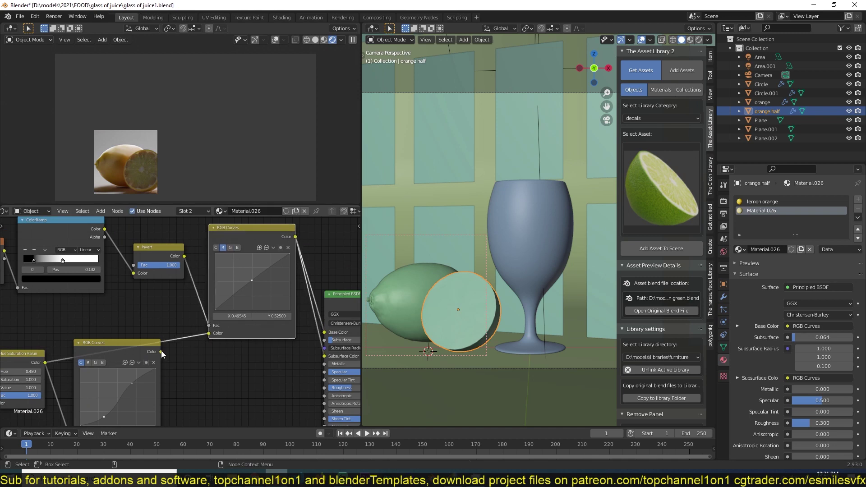
scroll(161, 351, "down", 1)
left_click_drag(217, 250, 185, 245)
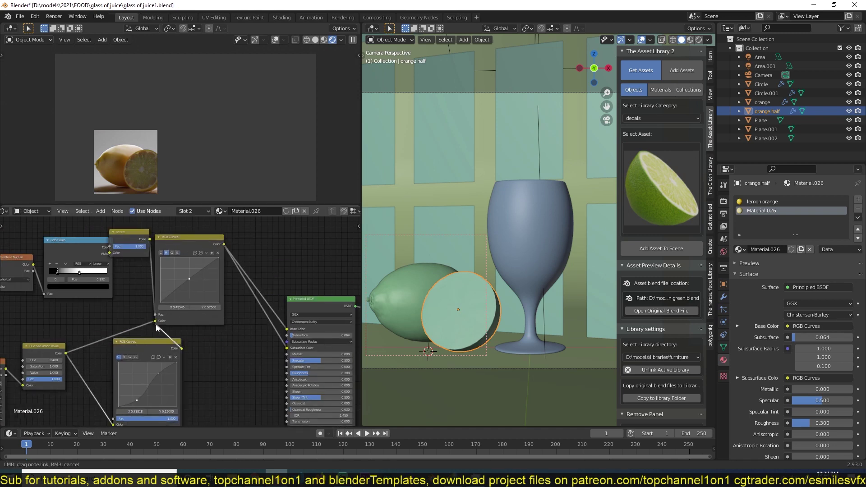
left_click_drag(155, 323, 154, 326)
middle_click_drag(383, 203, 423, 242)
- Place, duplicate, enlarge and rotate the emissive plane to angle it toward the fruit
left_click(423, 242)
key("shift+d")
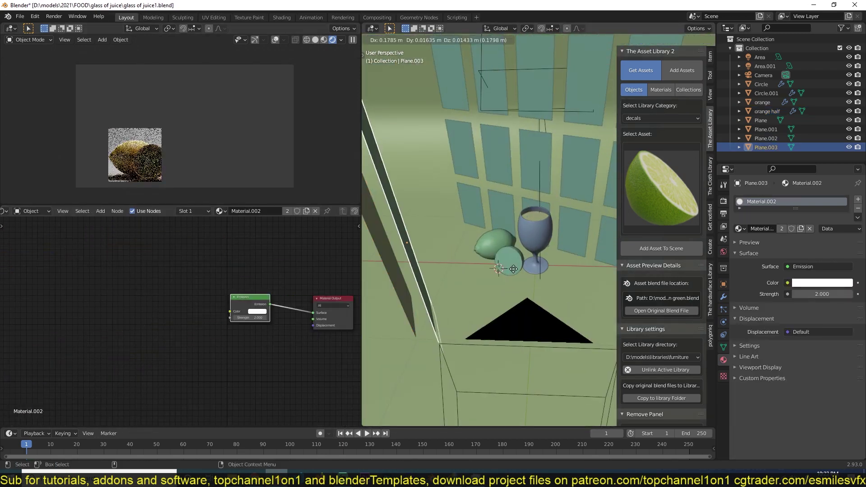
left_click(513, 269)
key("s")
left_click(457, 257)
key("KP_7")
key("r")
- Hide the plane from camera rays, then select the orange half and save
left_click(723, 284)
scroll(791, 352, "down", 5)
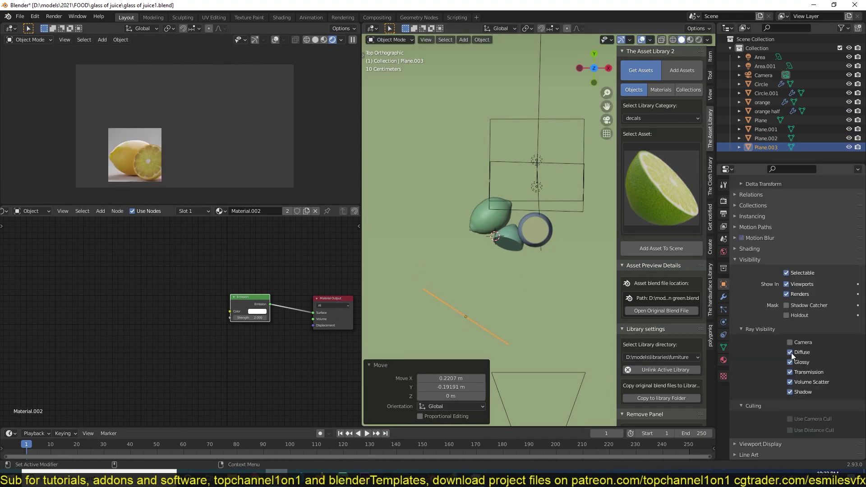
scroll(161, 320, "up", 4)
scroll(538, 230, "up", 3)
left_click(487, 246)
scroll(287, 382, "up", 3)
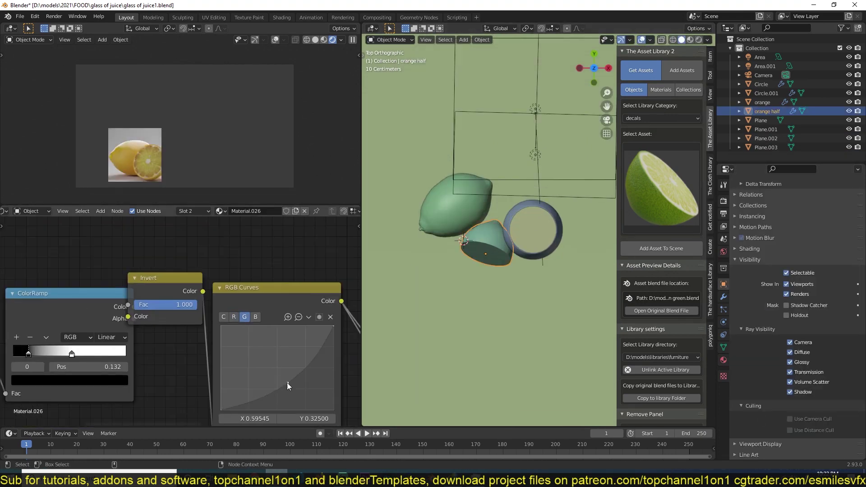
key("ctrl+s")
- Select a group of material nodes, save, and select the Circle.001 ring to show Material.003
scroll(172, 341, "down", 2)
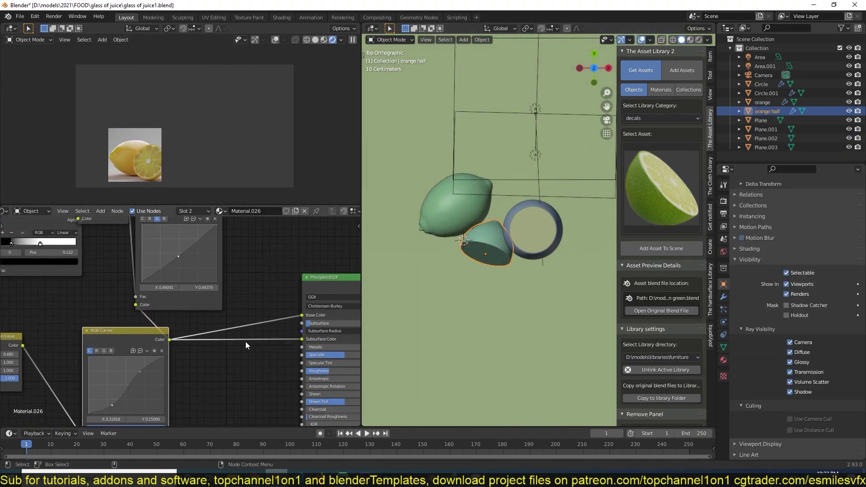
scroll(245, 342, "down", 3)
left_click_drag(2, 307, 255, 259)
key("ctrl+s")
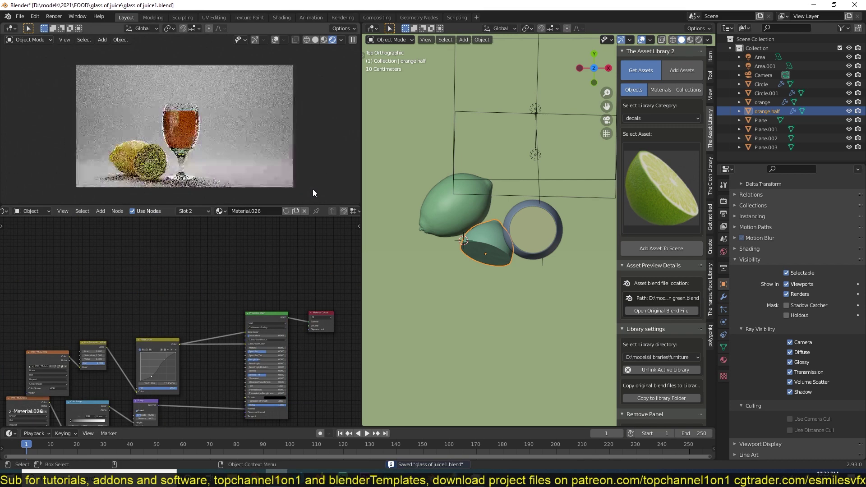
left_click(507, 232)
scroll(504, 244, "up", 3)
- Feed the ColorRamp into the Glass BSDF colour and shift the ramp colour toward yellow
left_click_drag(318, 332, 341, 325)
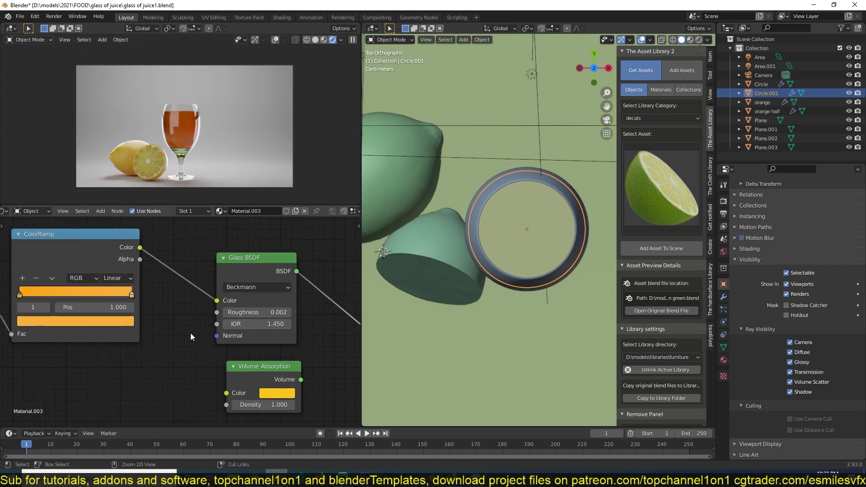
key("ctrl+s")
scroll(164, 346, "up", 2)
scroll(200, 343, "down", 5, "ctrl")
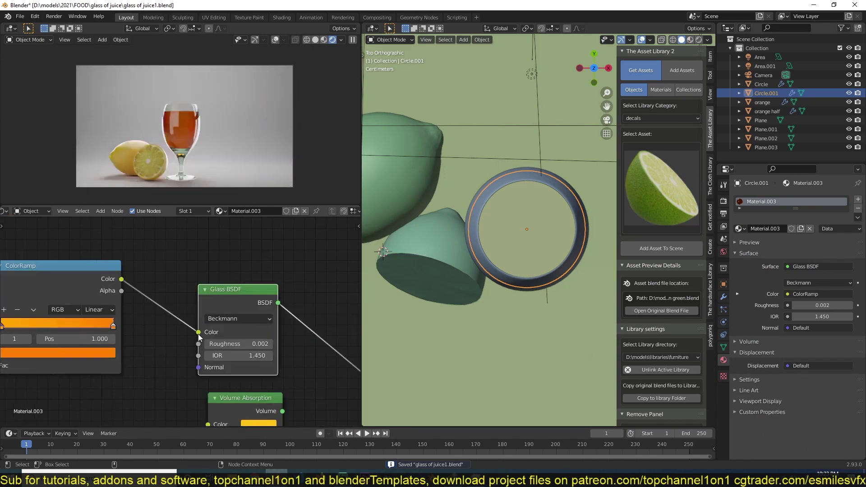
left_click_drag(121, 279, 198, 332)
middle_click_drag(29, 312, 112, 307)
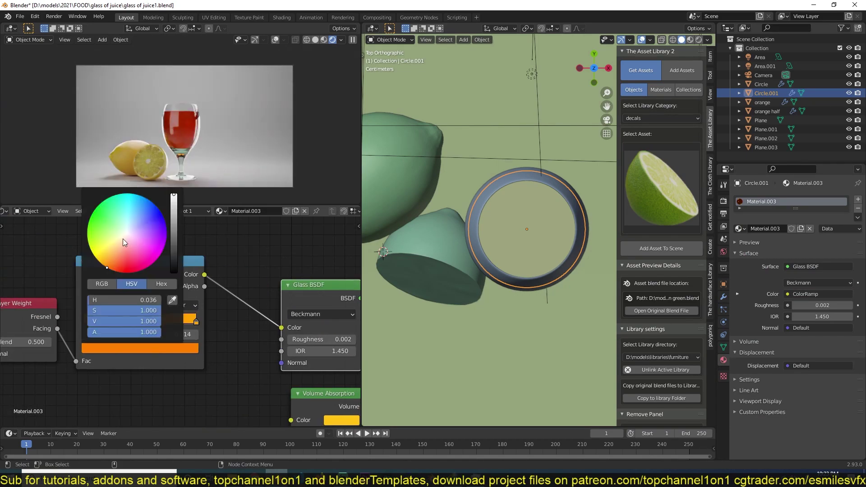
left_click_drag(123, 239, 97, 259)
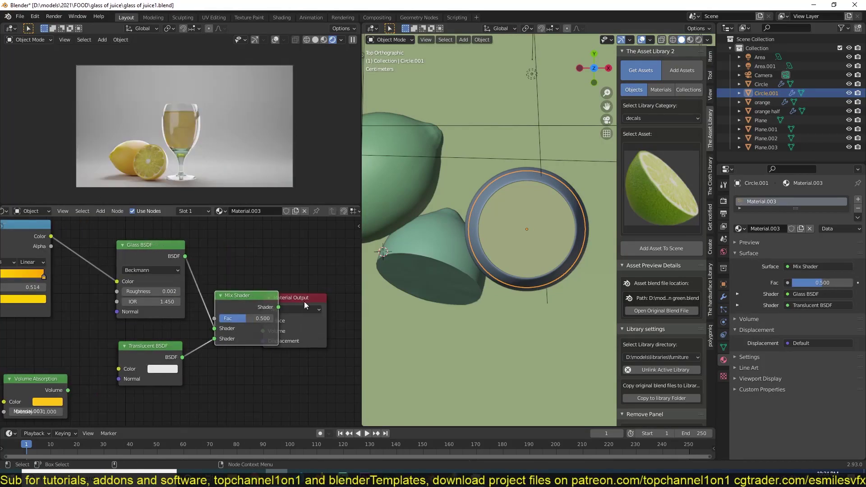
- Link the ramp to the Translucent colour, detach the surface shader and raise the Volume Absorption density
middle_click_drag(303, 301, 351, 301)
left_click_drag(98, 236, 166, 368)
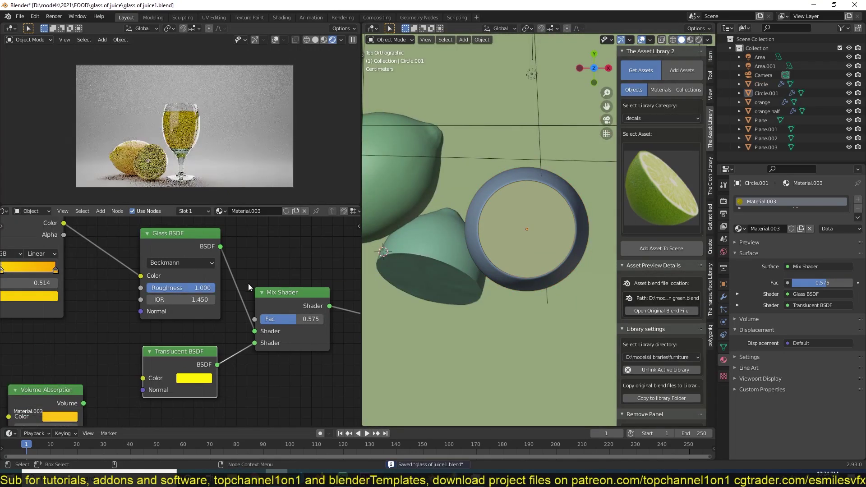
left_click(496, 275)
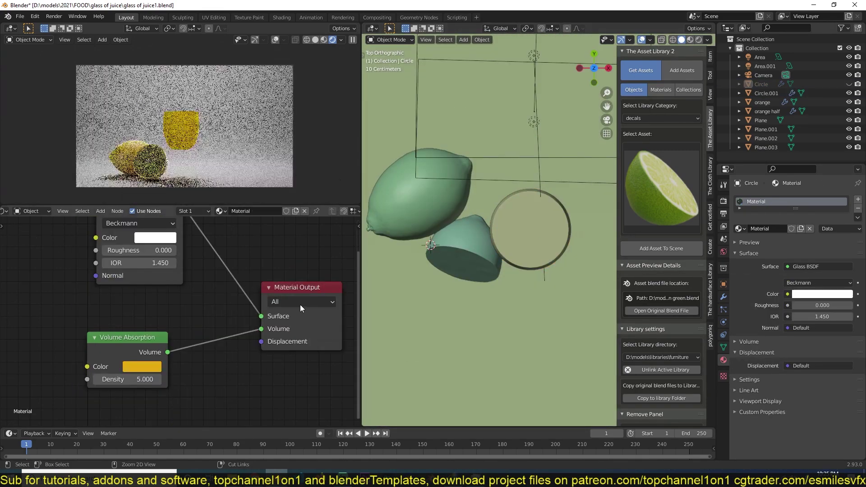
left_click_drag(257, 239, 235, 288)
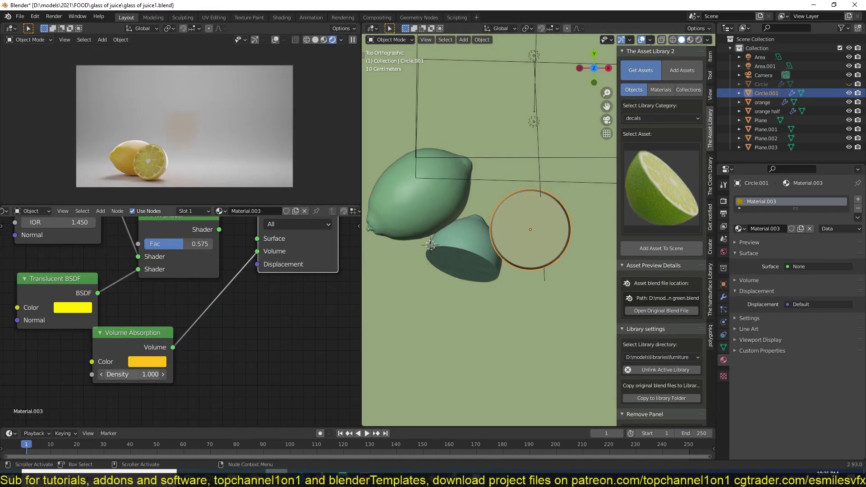
double_click(136, 374)
type("20")
key("Return")
- Make the Volume Absorption colour yellow and reconnect the mixed shader to the material surface
scroll(211, 376, "down", 3)
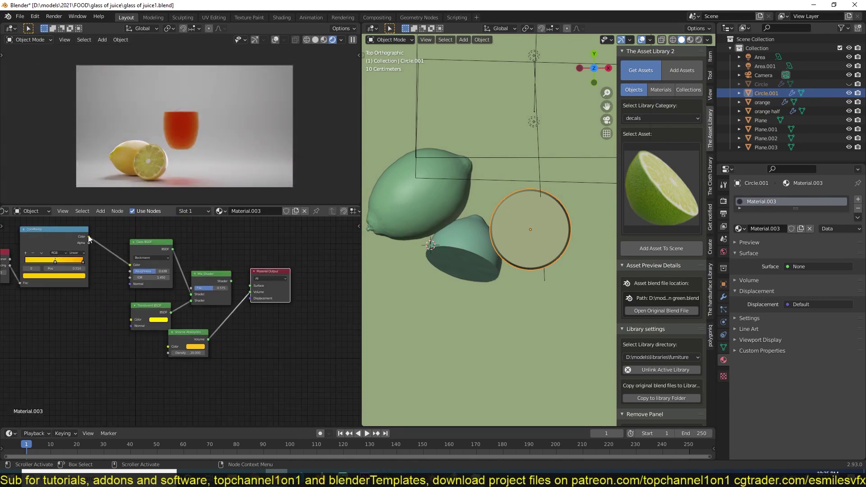
scroll(192, 367, "up", 2)
left_click(164, 364)
left_click_drag(217, 266, 207, 253)
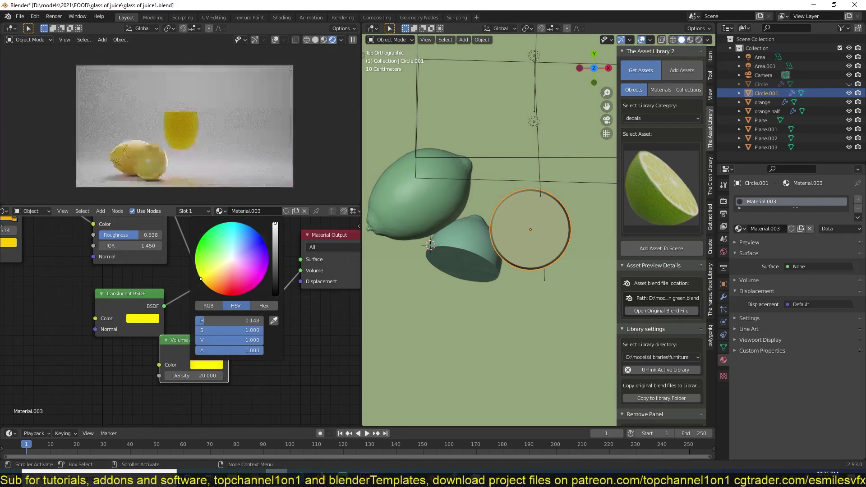
scroll(123, 276, "up", 2)
scroll(107, 271, "up", 1)
mouse_move(290, 303)
left_mouse_down()
mouse_move(325, 315)
mouse_move(266, 313)
left_mouse_up()
scroll(270, 311, "up", 2)
key("ctrl+z")
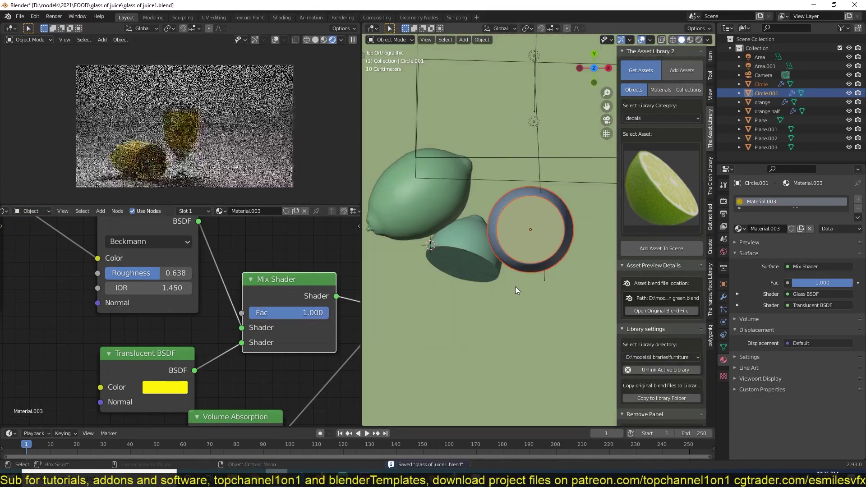
- Set the ramp stop to yellow and lower the Glass–Translucent mix factor to 0.117
middle_click_drag(135, 309, 296, 380)
left_click(93, 354)
left_click(34, 231)
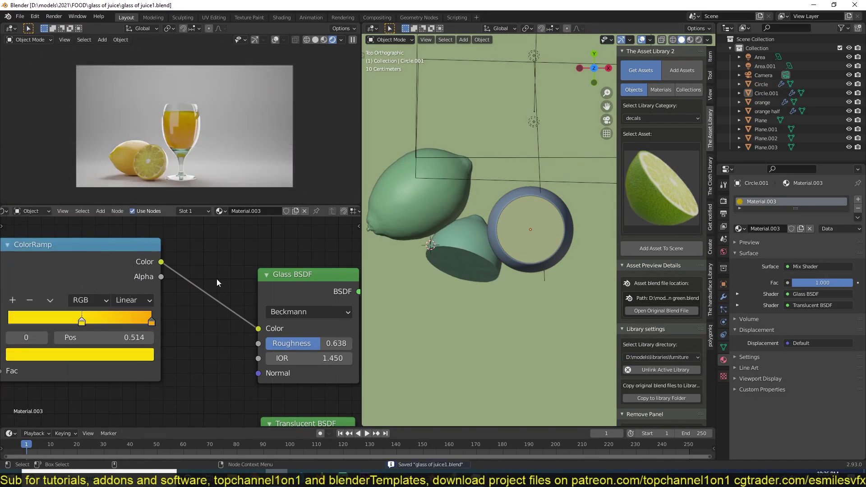
mouse_move(361, 360)
middle_mouse_down()
mouse_move(174, 340)
mouse_move(122, 313)
middle_mouse_up()
left_click_drag(212, 336, 99, 342)
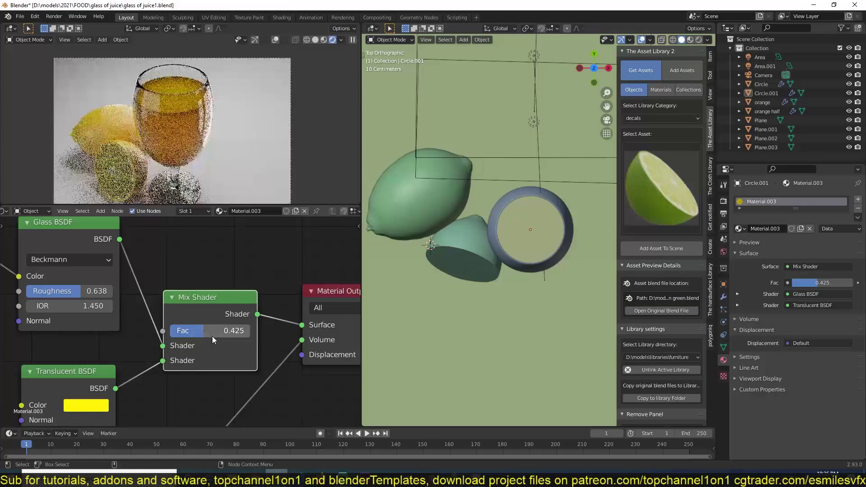
key("ctrl+s")
- Restore the Mix Shader as surface output and insert a Hue/Saturation/Value node with Value 2
middle_click_drag(155, 324, 357, 352)
left_click(113, 244, "ctrl+shift")
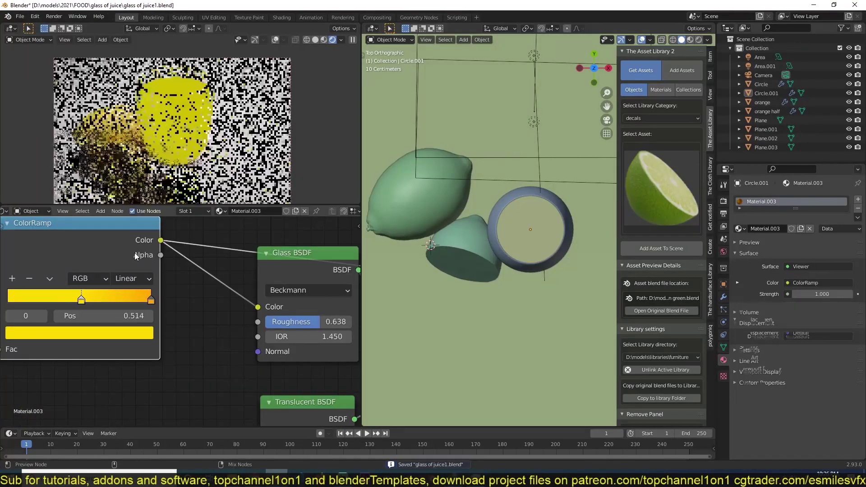
middle_click_drag(209, 291, 171, 280)
left_click(316, 334, "ctrl+shift")
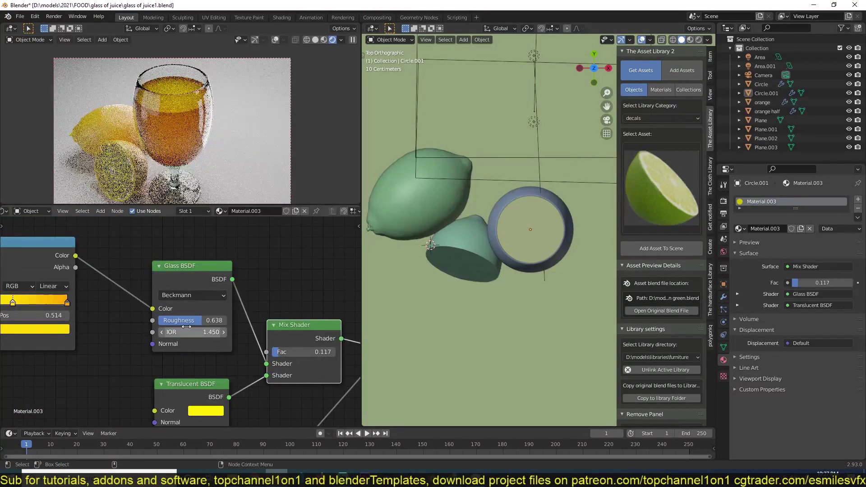
scroll(158, 264, "down", 1)
left_click(203, 302)
left_click(167, 312)
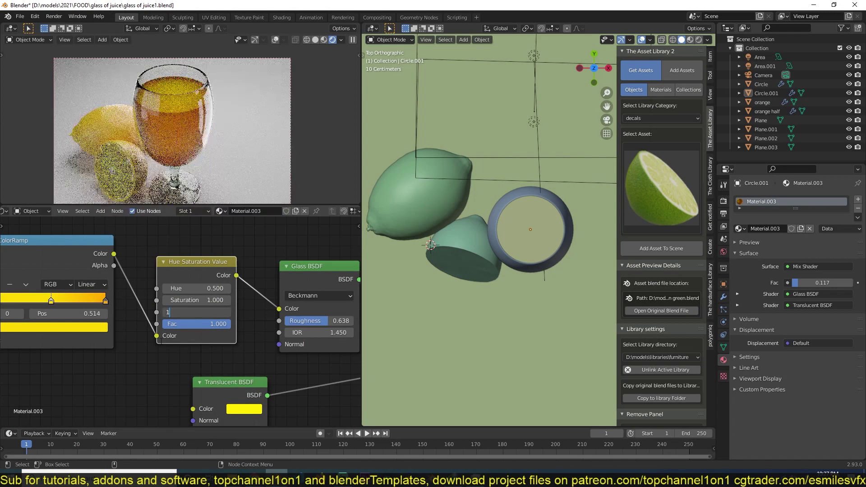
scroll(234, 148, "down", 3)
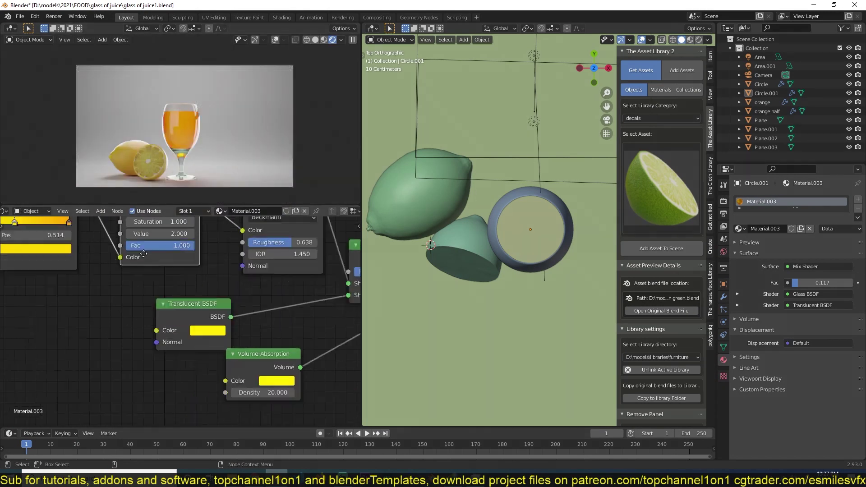
middle_click_drag(311, 451, 224, 352)
key("shift+a")
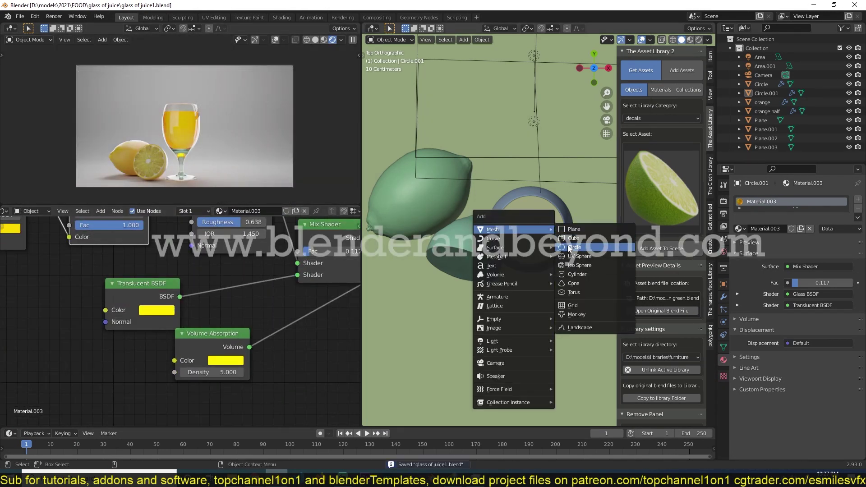
- Add a mesh circle scaled down to straw size, viewed from the front
left_click(591, 247)
key("s")
left_click(540, 230)
key("KP_1")
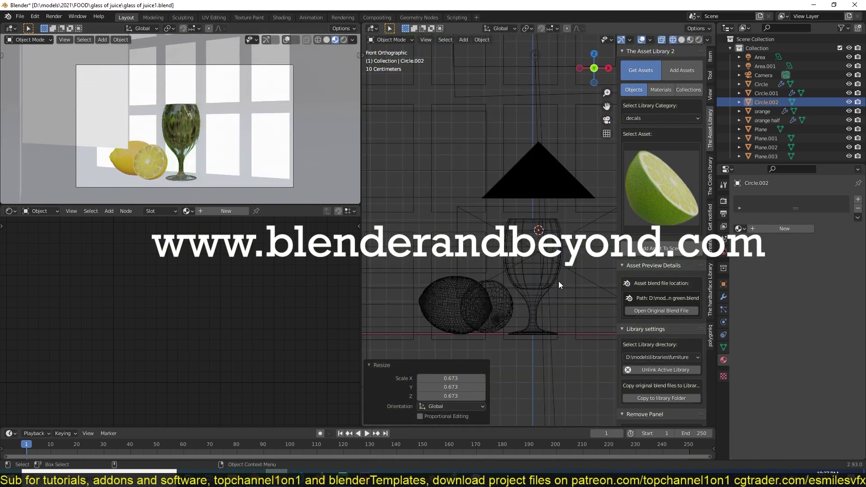
scroll(558, 281, "up", 3)
- Shape the circle into a thin straw and lean it diagonally inside the glass
right_click(545, 221)
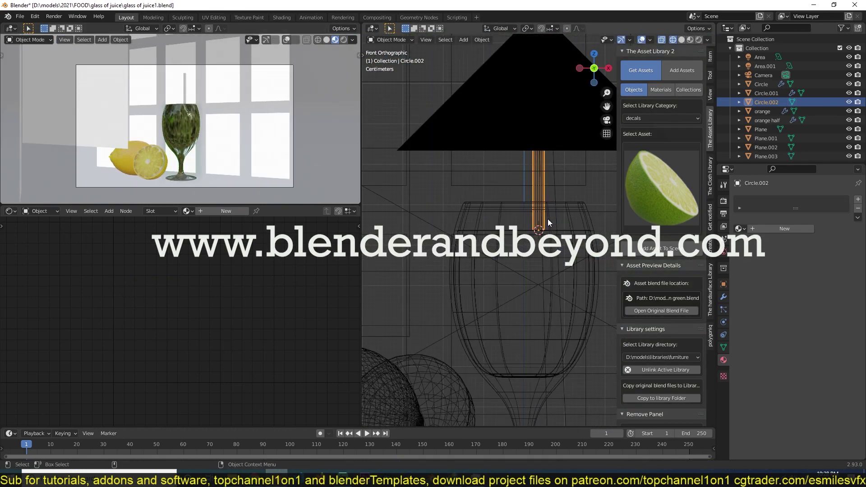
key("s")
key("shift+z")
key("Escape")
key("ctrl+z")
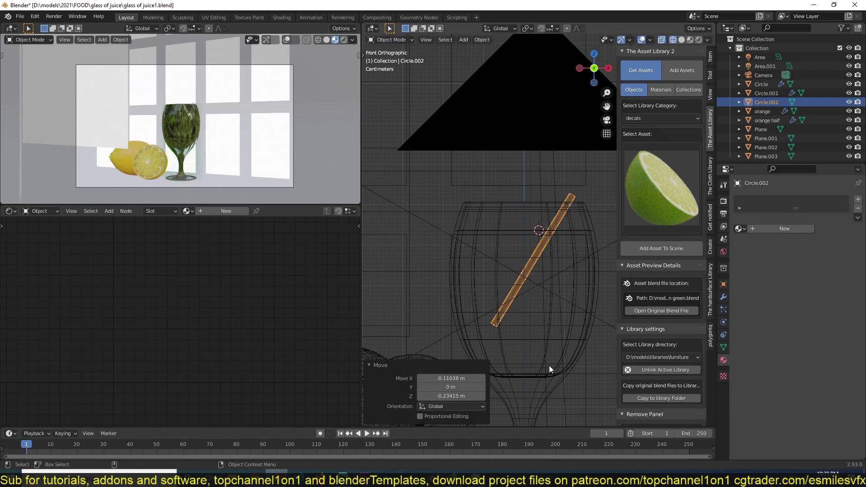
left_click(600, 355)
middle_click_drag(599, 355, 557, 380)
scroll(451, 271, "up", 4)
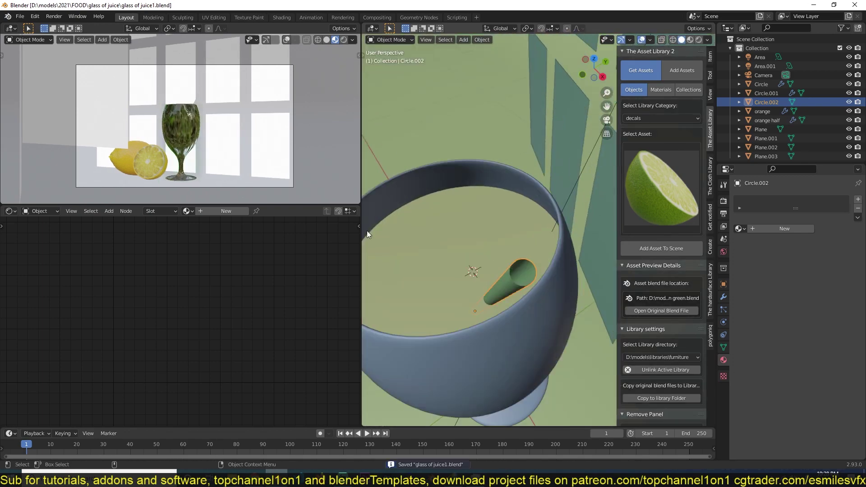
- Give the straw a new material with an orange base colour
left_click(226, 210)
scroll(209, 166, "up", 2)
scroll(75, 286, "up", 2)
left_click(225, 284)
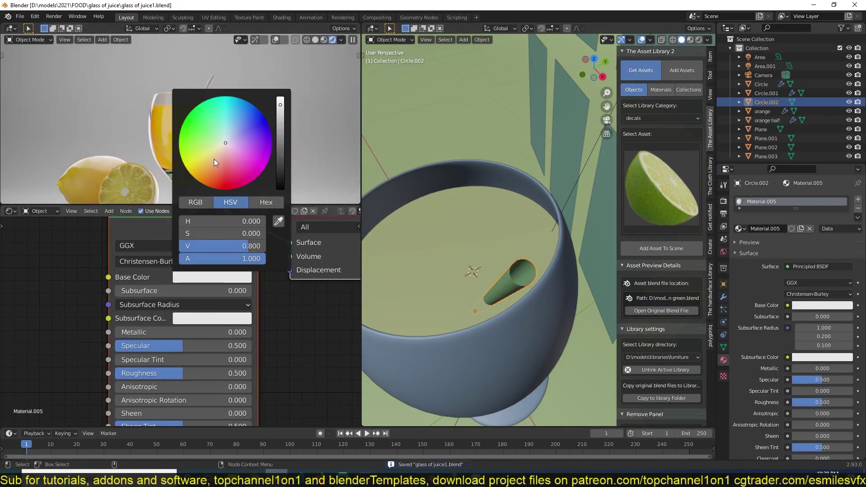
left_click(213, 159)
key("ctrl+s")
key("shift+a")
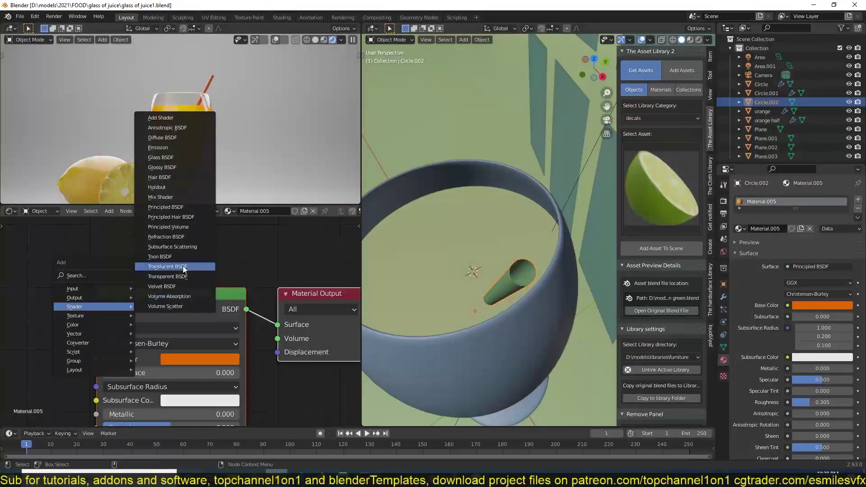
- Add a yellow Translucent BSDF shader to the straw material
left_click(183, 266)
scroll(180, 315, "down", 2)
left_click(60, 260)
left_click(115, 92)
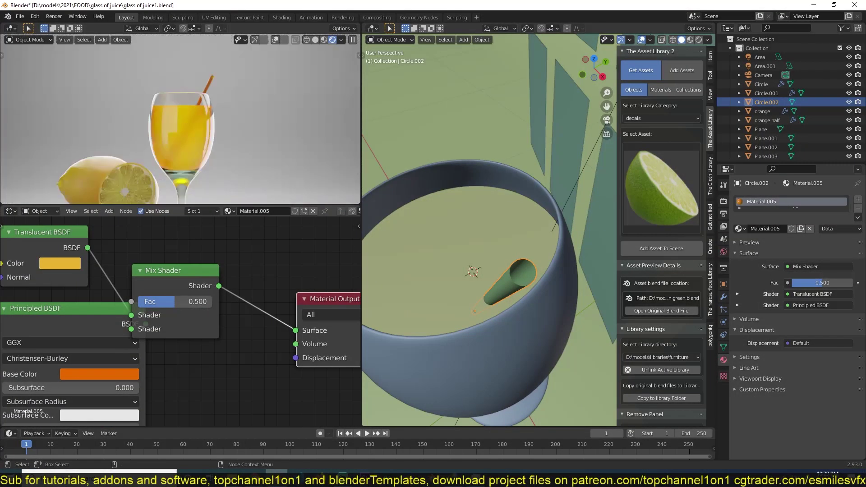
scroll(485, 328, "down", 5)
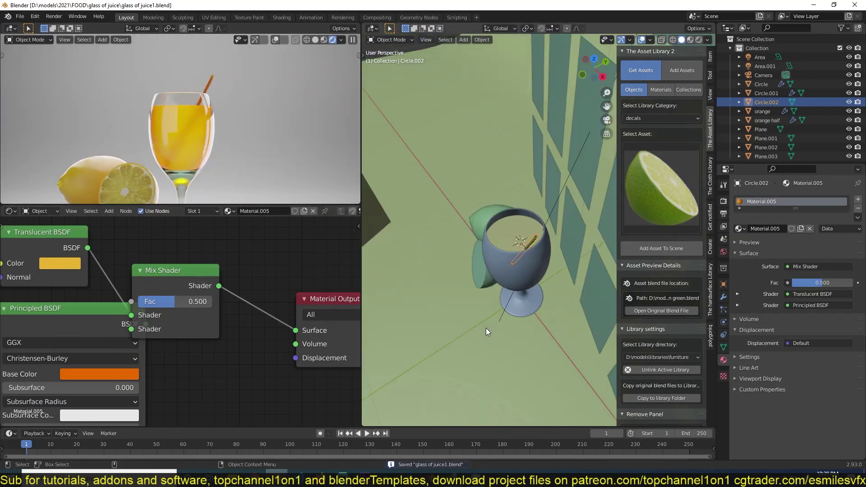
- Select the two emissive window panels, orbiting to separate them
left_click(522, 253)
middle_click_drag(530, 221, 532, 296)
left_click(520, 260)
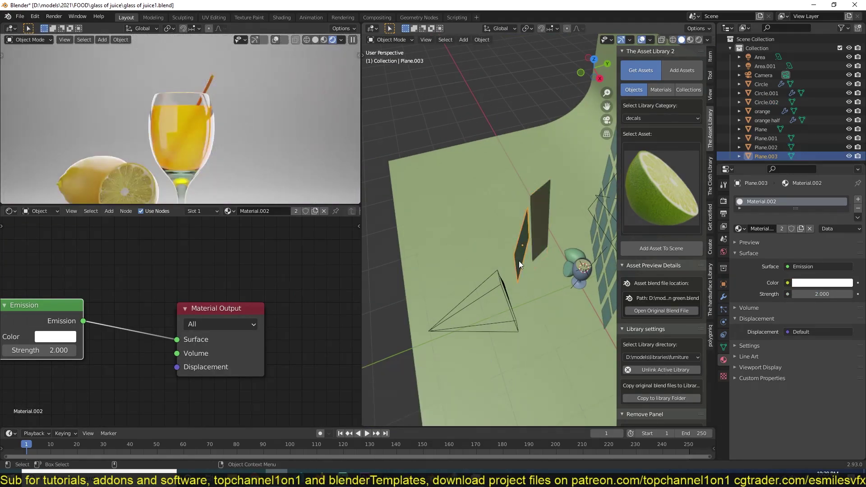
middle_click_drag(536, 254, 562, 283)
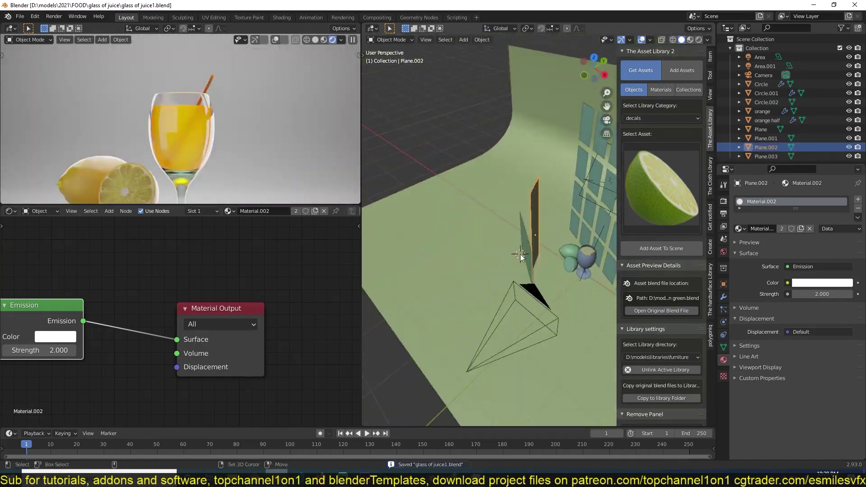
- Rotate the new area light, set its power to 50 W, and select the extra emissive panel
key("r")
key("r")
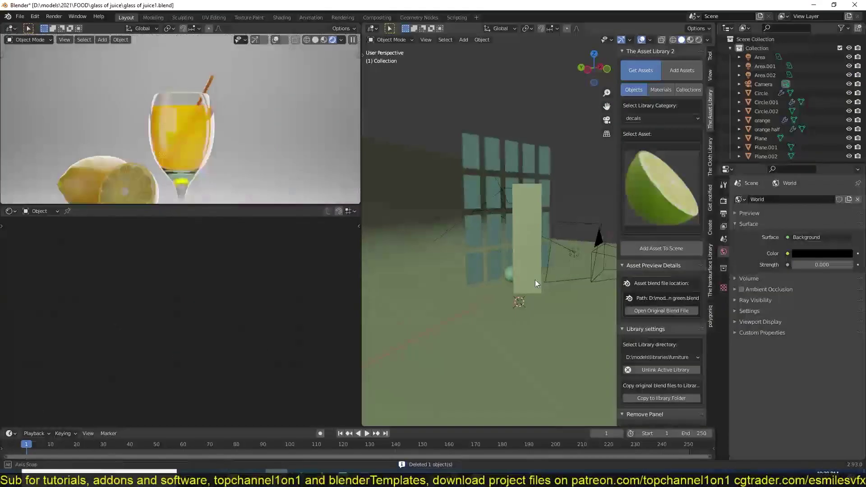
scroll(535, 279, "down", 4)
double_click(811, 259)
type("50 W")
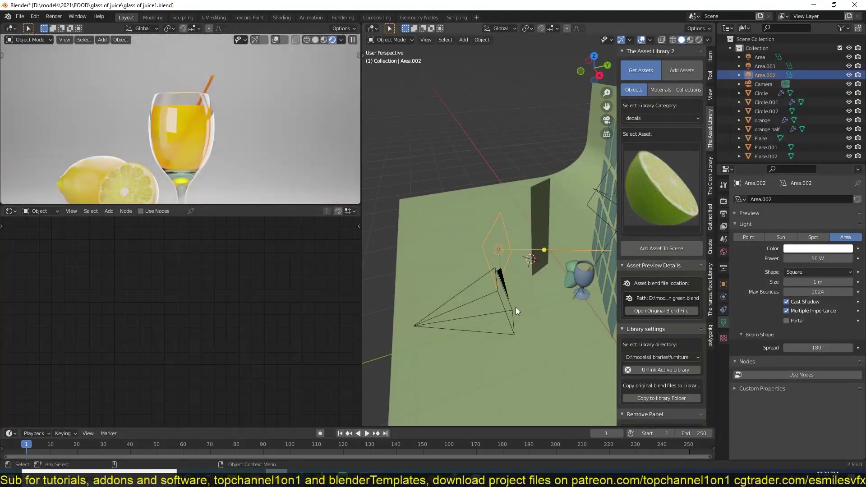
middle_click_drag(516, 307, 532, 253)
left_click(531, 216)
- Delete the extra panel and frame the juice glass in front view
key("x")
left_click(531, 212)
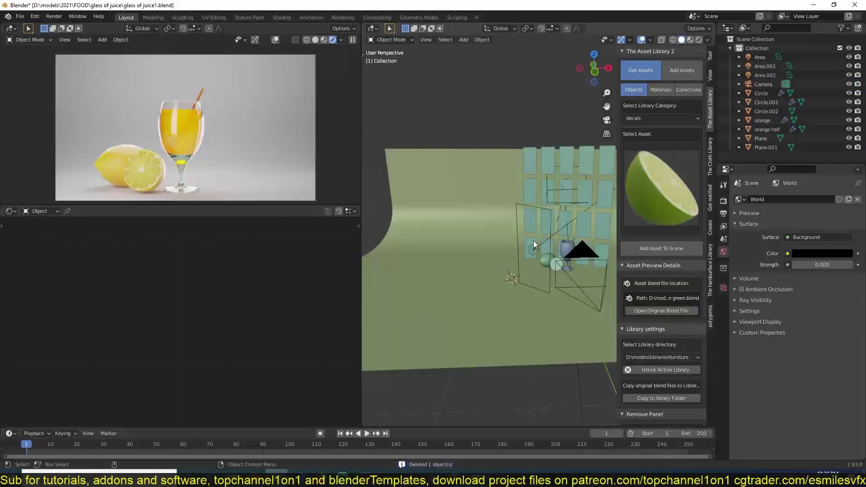
key("KP_0")
left_click(540, 294)
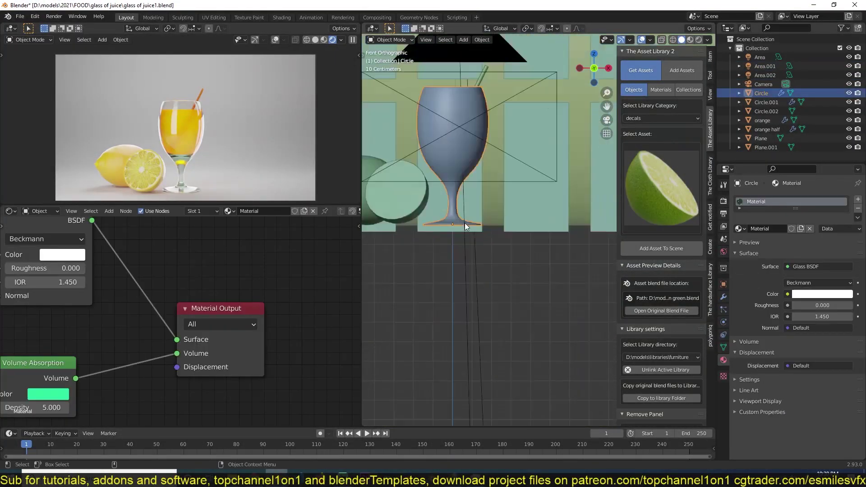
key("KP_1")
key("KP_Decimal")
key("shift+z")
- Scale the glass's stem and base horizontally in Edit Mode
key("Tab")
key("ctrl+l")
key("KP_Decimal")
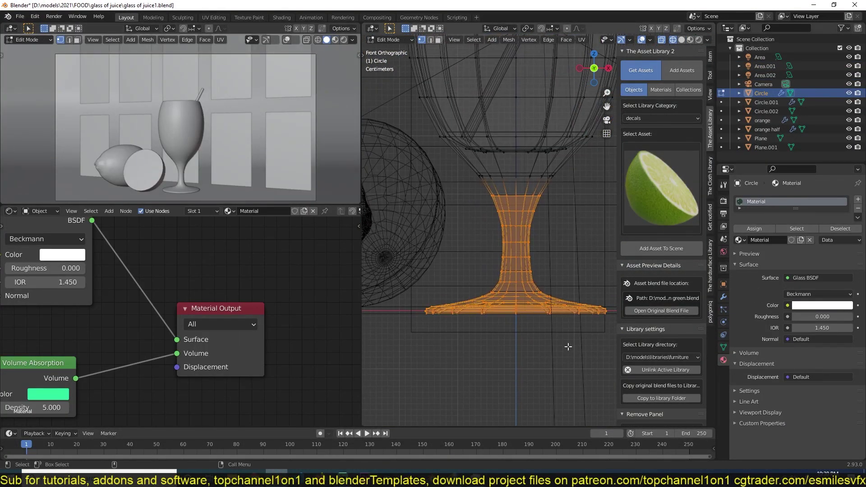
key("s")
key("shift+z")
key("shift+z")
scroll(548, 214, "up", 2)
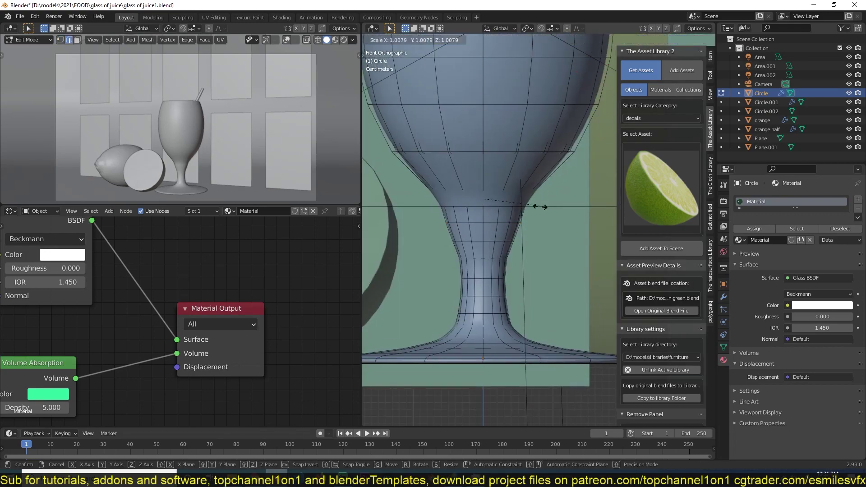
left_click(549, 211)
key("Tab")
- Duplicate the glass and slide the copy along X beside the original
left_click(333, 39)
scroll(515, 270, "down", 2)
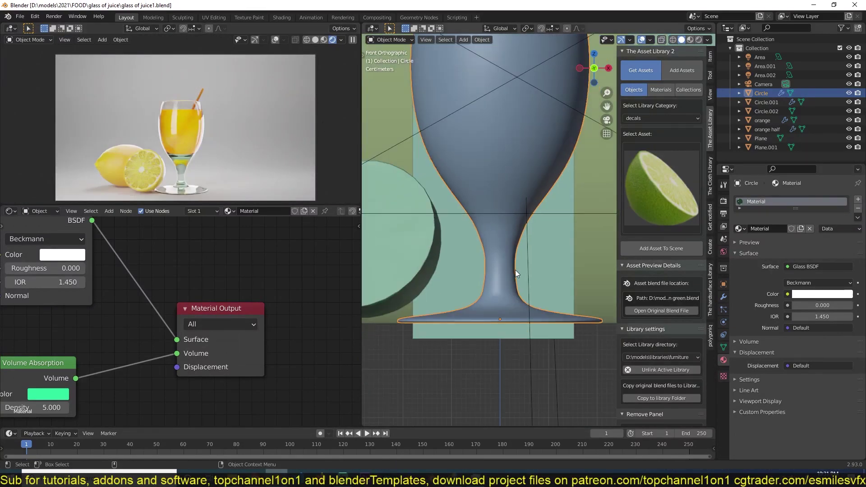
middle_click_drag(515, 270, 530, 322, "shift")
scroll(525, 325, "down", 1)
key("alt+a")
key("ctrl+s")
key("x")
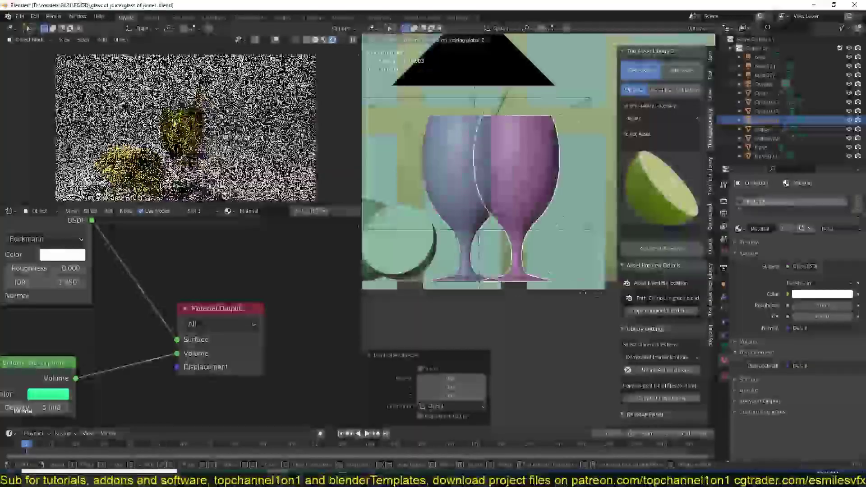
left_click(548, 312)
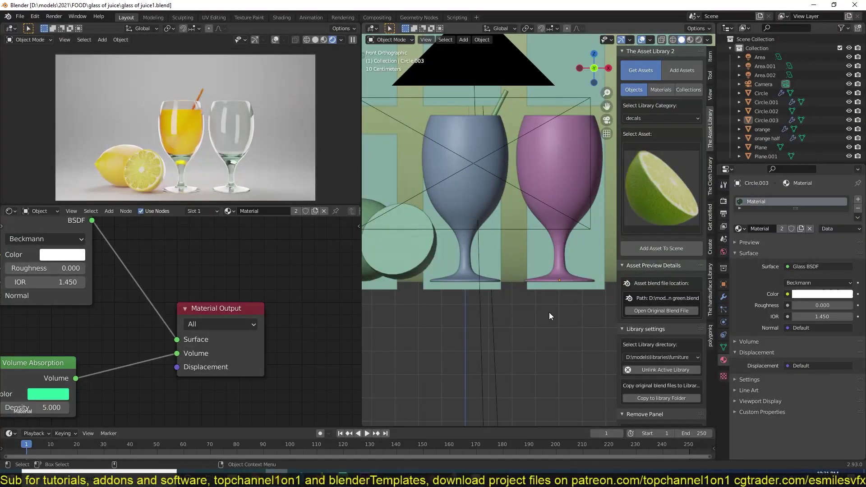
- Tilt the camera slightly so both glasses are framed
scroll(549, 312, "down", 3)
left_click(510, 112)
key("KP_0")
key("r")
key("r")
left_click(544, 169)
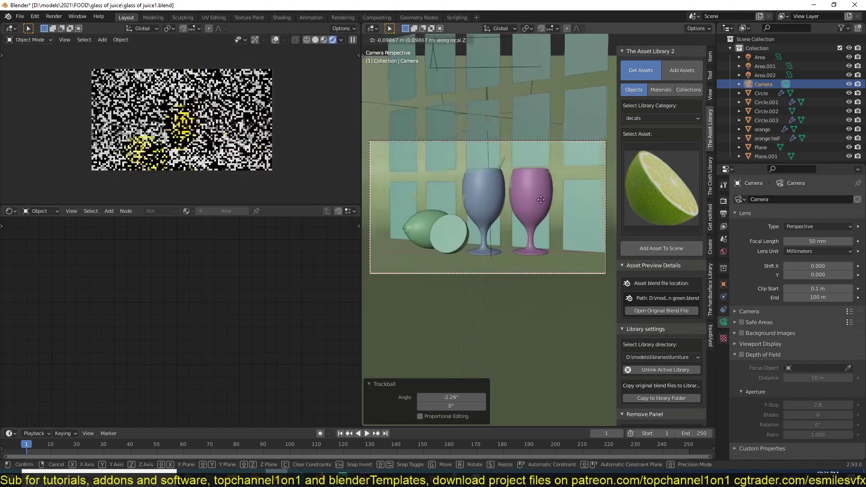
- Duplicate the emissive window panel grid in top view and begin resizing the copy
key("KP_7")
left_click(518, 226)
key("shift+d")
left_click(541, 252)
key("s")
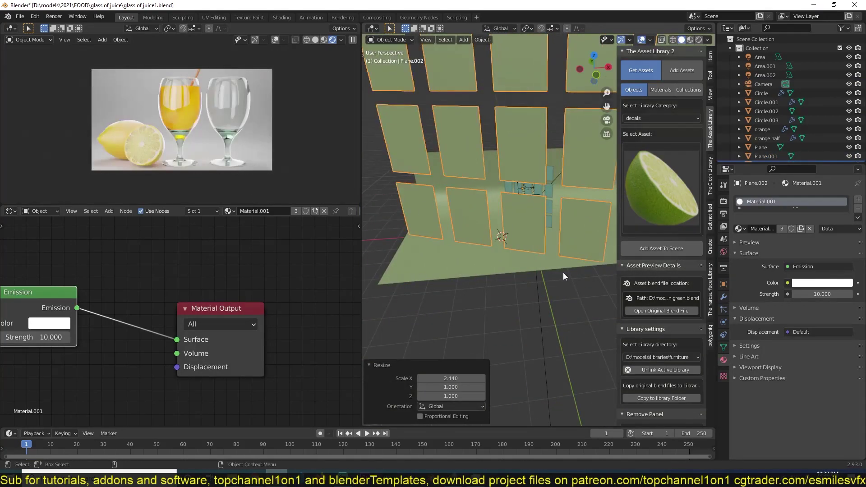
- Resize and move the copied panel grid, then rotate it about 42° around the 3D cursor
key("s")
left_click(558, 293)
key("g")
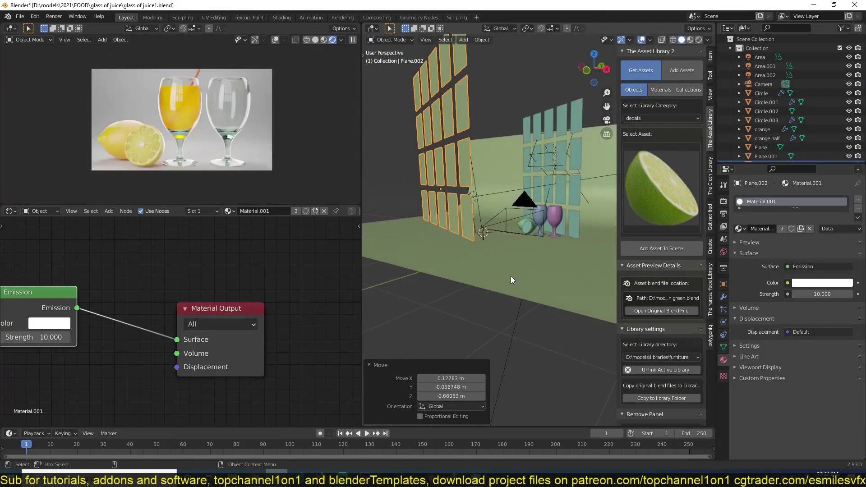
key("KP_7")
key("period")
left_click(588, 227)
key("r")
left_click(559, 272)
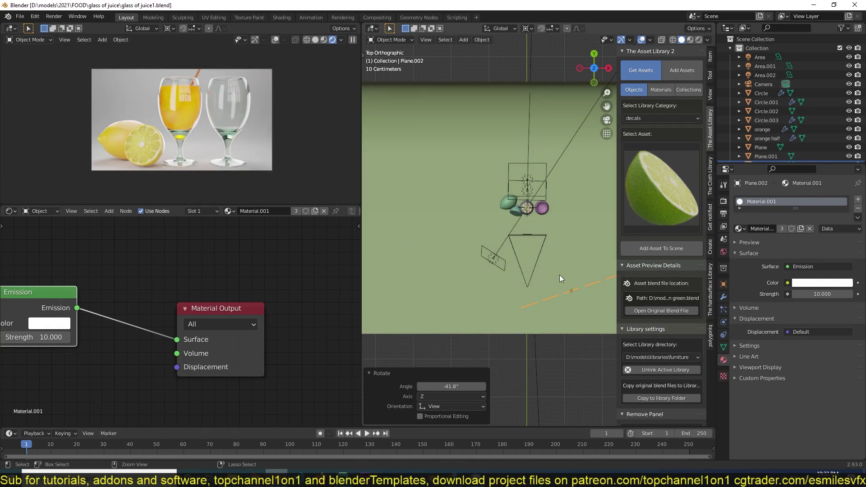
- Try a downward panel copy and a test delete, undoing both and saving the file
key("shift+d")
key("g")
key("z")
mouse_move(559, 277)
middle_mouse_down()
mouse_move(541, 186)
mouse_move(480, 276)
mouse_move(573, 274)
middle_mouse_up()
key("ctrl+z")
key("ctrl+s")
middle_click_drag(507, 285, 452, 282)
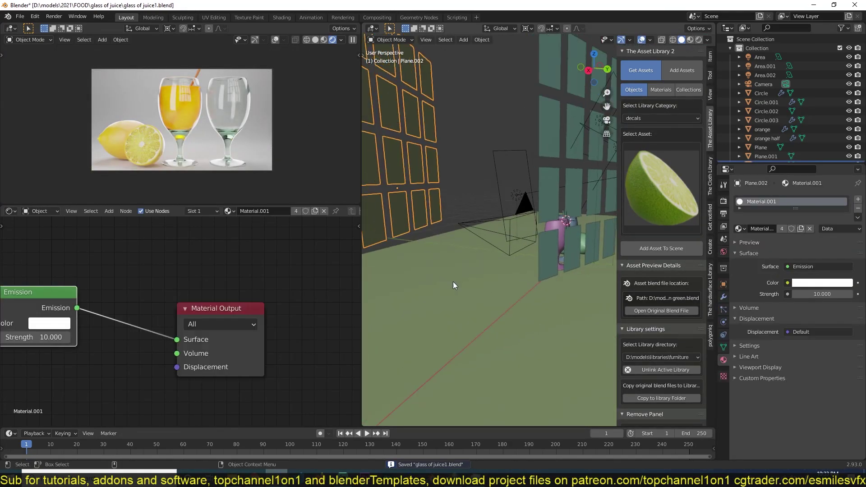
key("Delete")
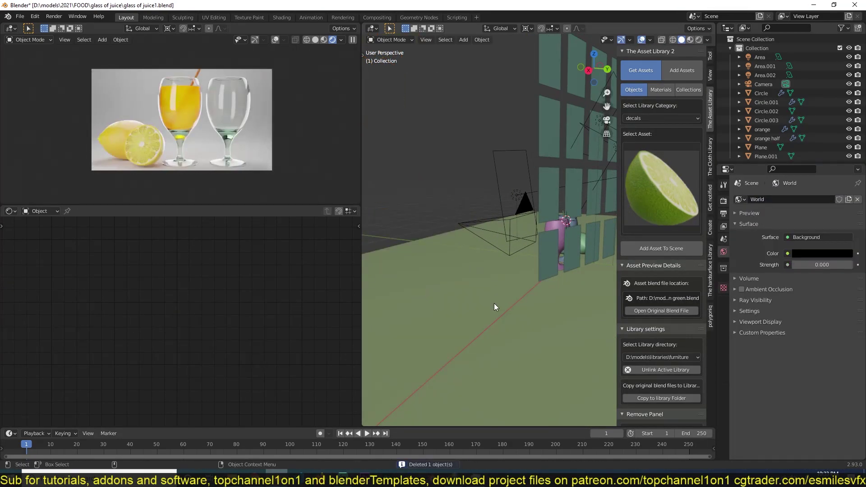
key("ctrl+z")
key("ctrl+s")
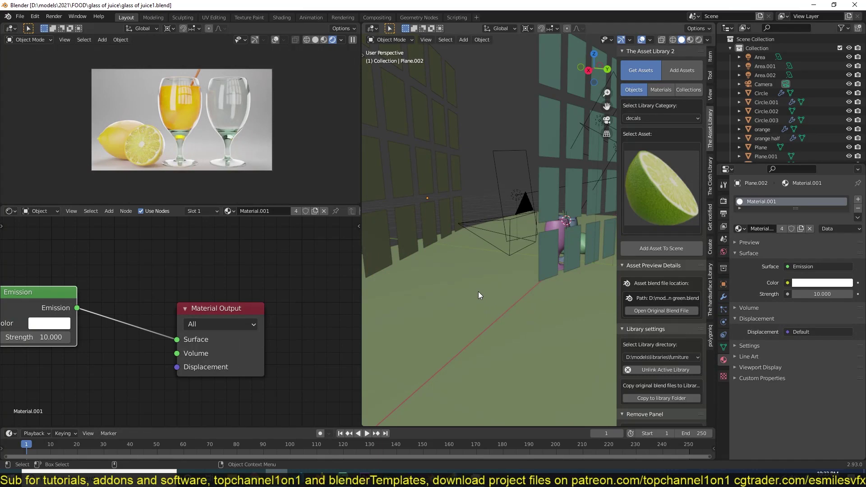
key("ctrl+z")
- Duplicate the juice liquid, snap the copy into the second glass, and save
mouse_move(482, 273)
middle_mouse_down()
mouse_move(515, 305)
mouse_move(490, 277)
middle_mouse_up()
scroll(516, 304, "down", 3)
key("ctrl+z")
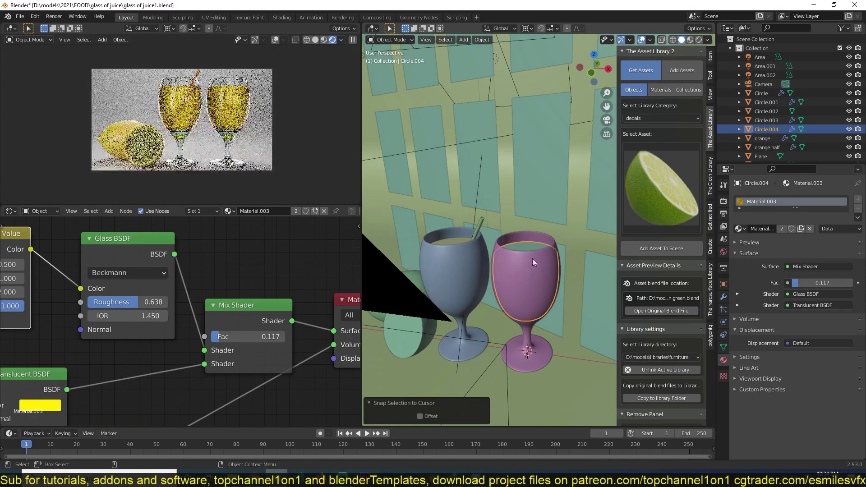
scroll(499, 263, "up", 4)
key("ctrl+z")
key("ctrl+s")
- Give the copied liquid its own new material with a Glass BSDF shader
left_click(778, 229)
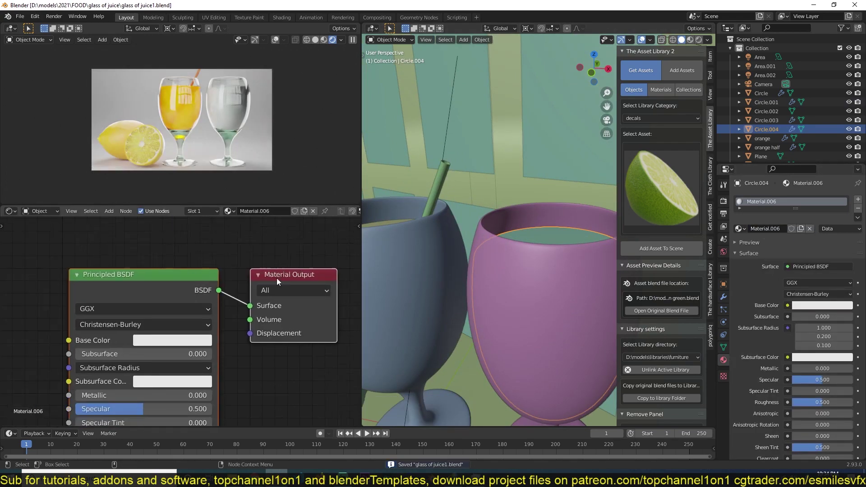
key("shift+s")
left_click(213, 159)
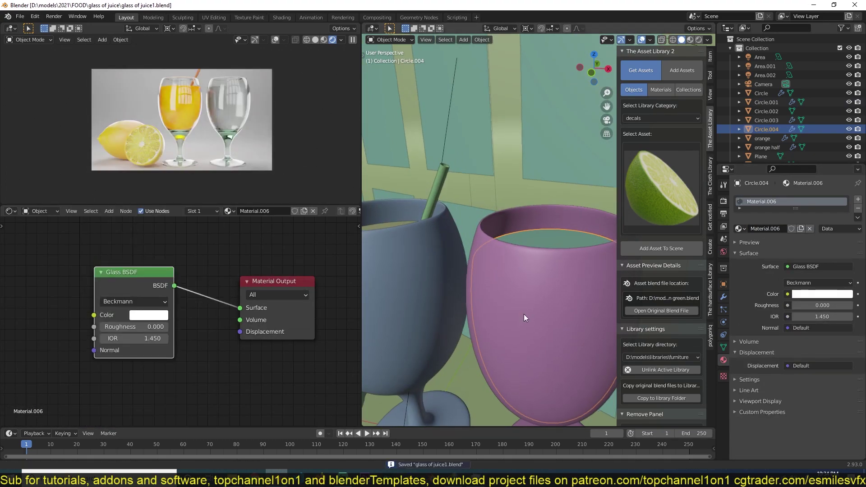
key("KP_1")
key("shift+z")
- In Edit Mode, select the whole liquid mesh and delete its top face
key("Tab")
middle_click_drag(542, 251, 536, 347)
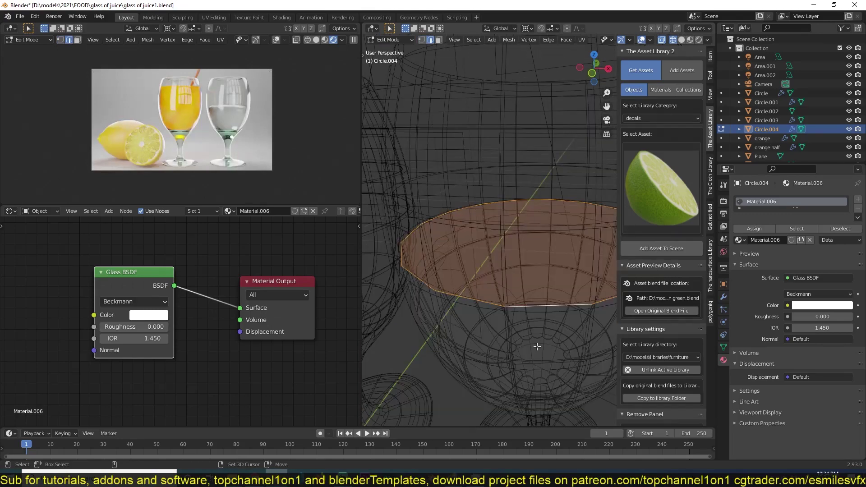
key("ctrl+s")
key("a")
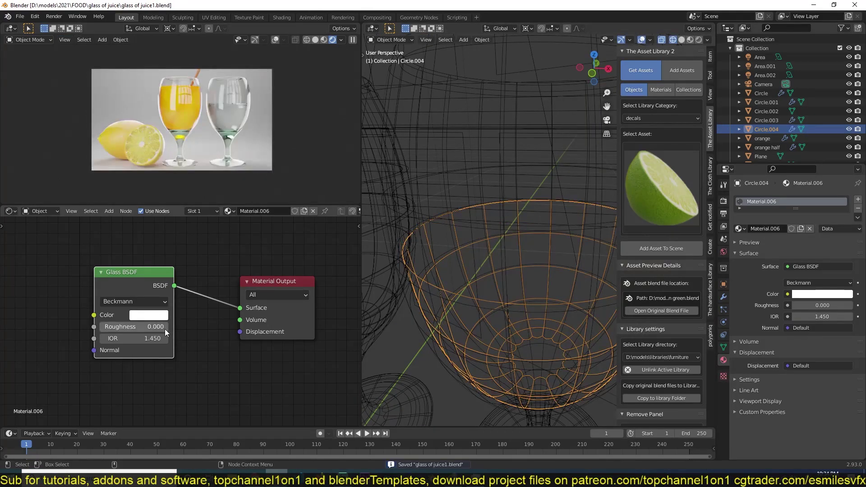
key("shift+z")
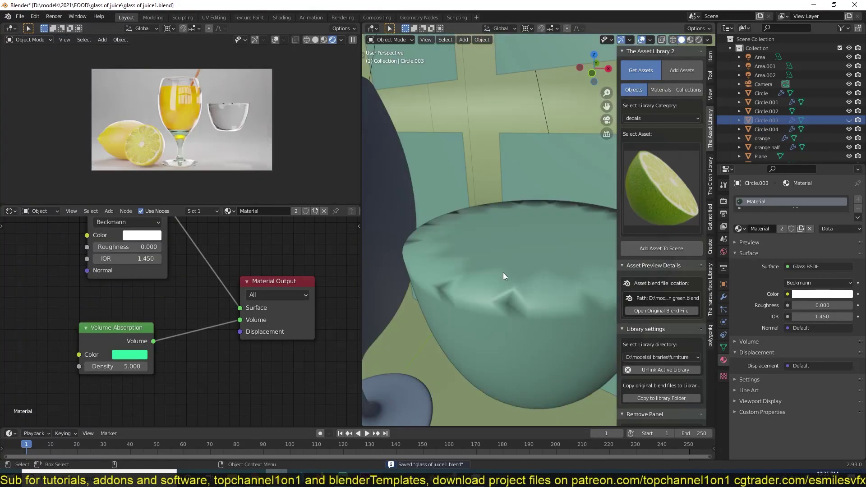
key("x")
key("f")
- Grid-fill the liquid's open top, slide the edge loop, and save
key("ctrl+f")
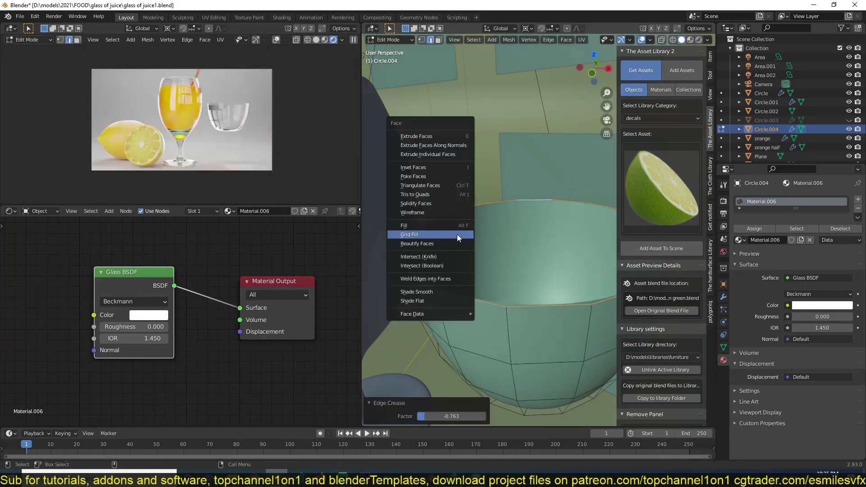
left_click(456, 234)
key("g")
key("g")
left_click(515, 304)
key("Tab")
key("ctrl+s")
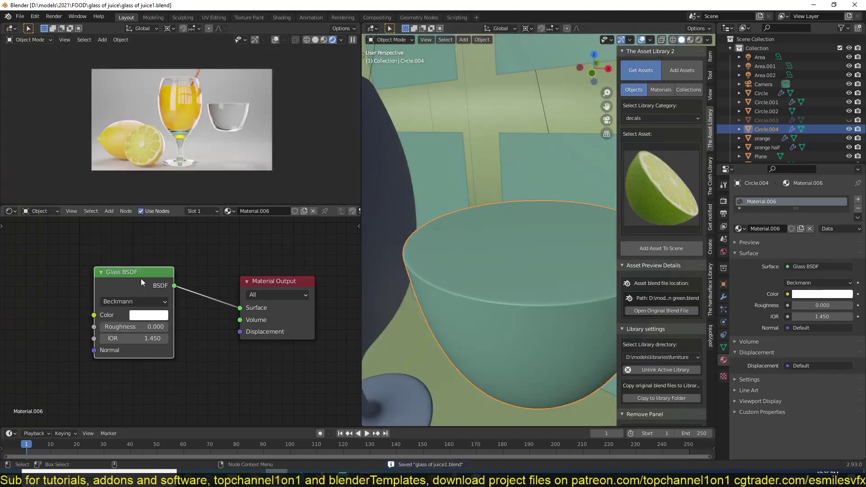
- Adjust the window panel's visibility settings, reveal hidden objects, and select the water
left_click(509, 106)
left_click(724, 284)
scroll(757, 416, "down", 5)
left_click(789, 444)
key("alt+h")
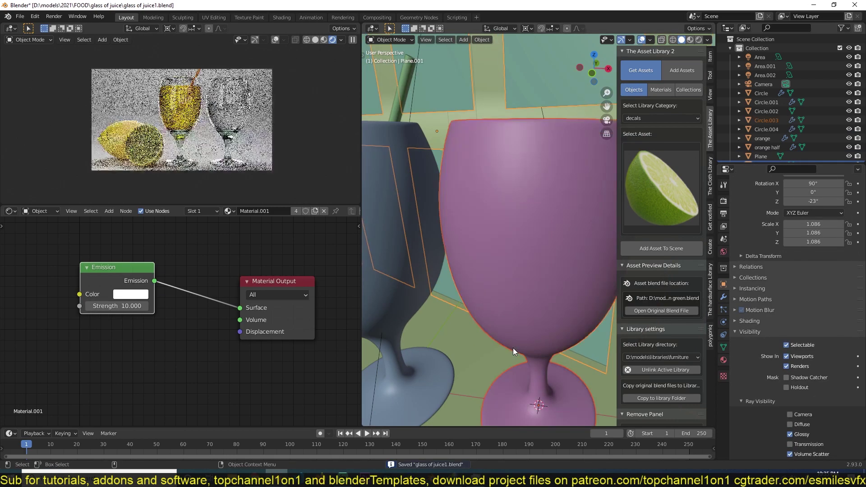
left_click(512, 348)
mouse_move(513, 348)
middle_mouse_down()
mouse_move(491, 310)
mouse_move(411, 268)
middle_mouse_up()
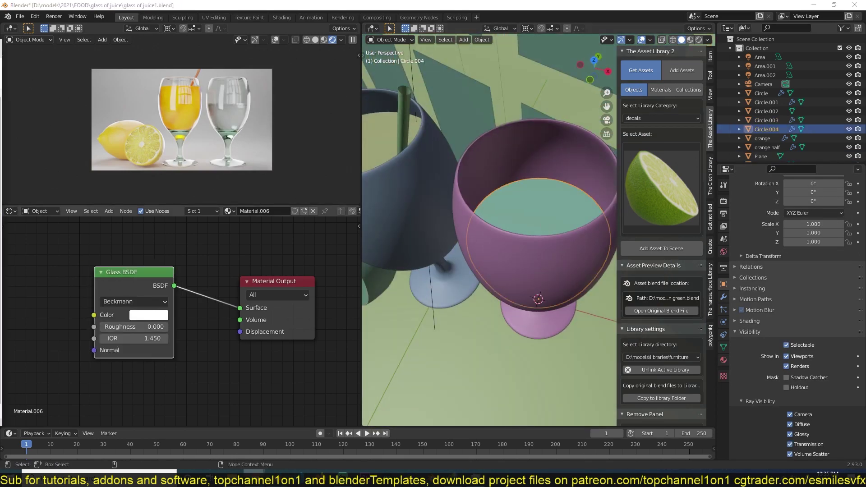
- Set the water's IOR to 1.33, flip its normals inward, and save
left_click(138, 337)
type("1.33")
key("Return")
key("Tab")
key("shift+n")
left_click(420, 415)
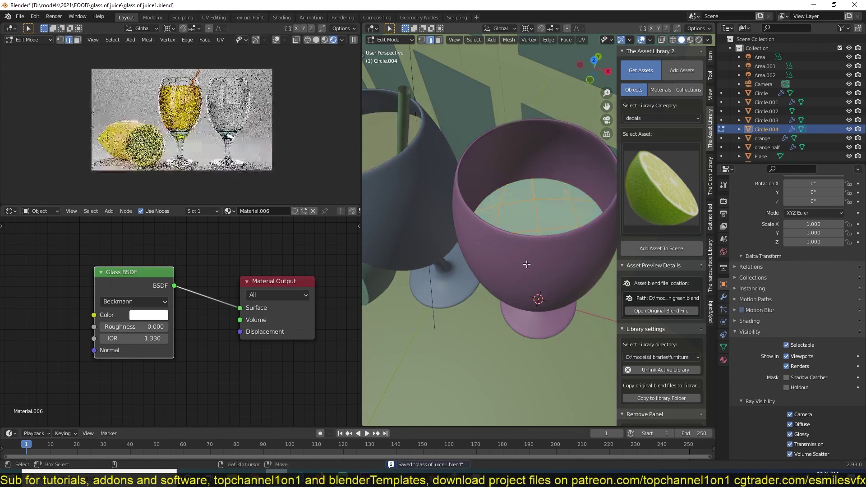
key("Tab")
scroll(337, 178, "up", 3)
key("ctrl+s")
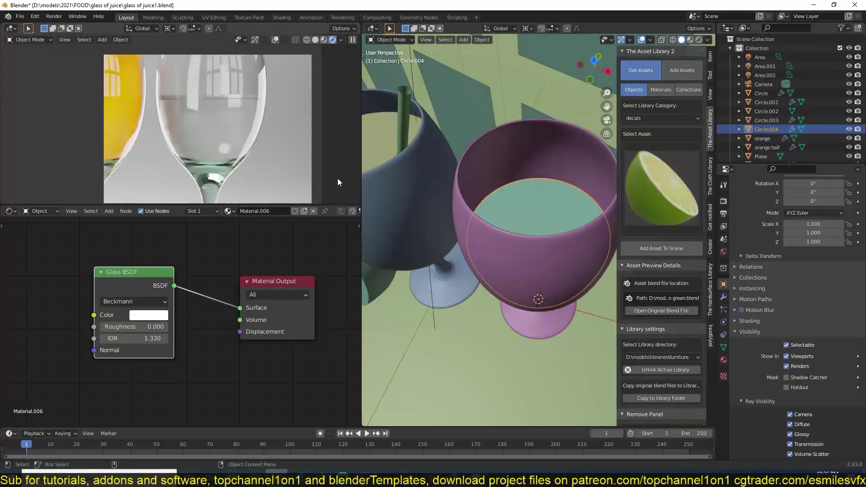
- Look down into the glass and bring up the Add menu's shader list
scroll(503, 184, "up", 3)
middle_click_drag(503, 184, 485, 287)
scroll(485, 287, "up", 3)
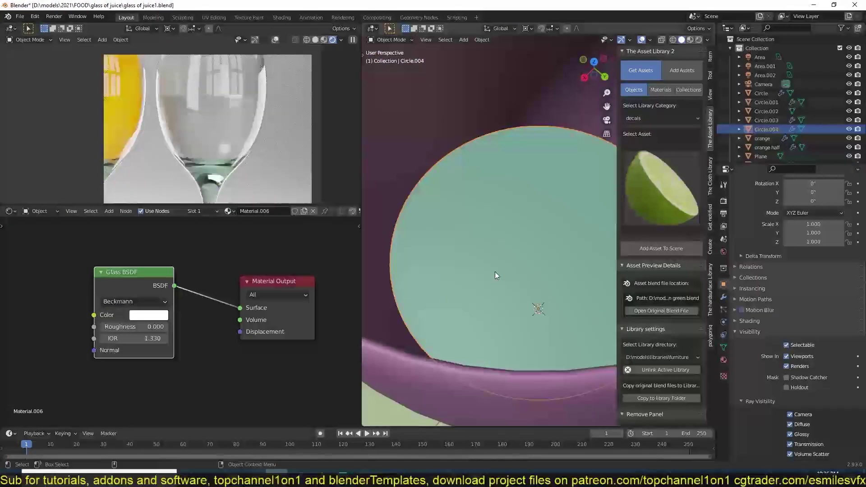
scroll(494, 271, "down", 3)
key("shift+a")
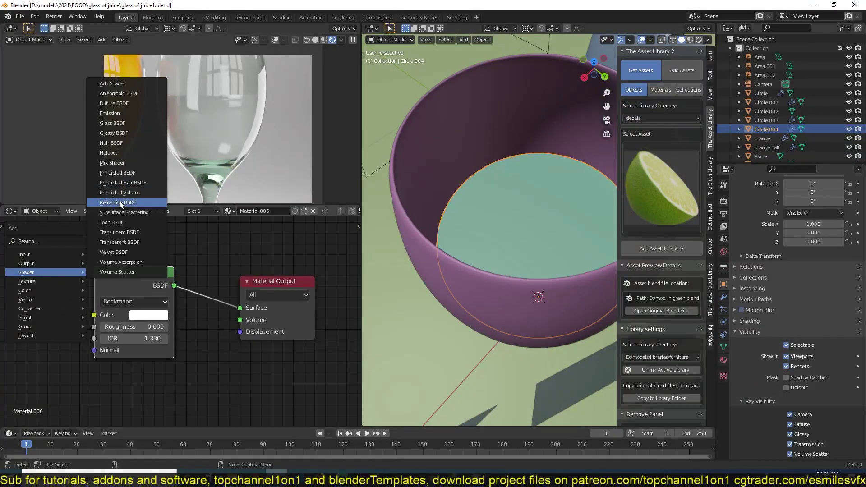
- Add a Refraction BSDF node, then undo it to keep the Glass BSDF
left_click(126, 203)
left_click(126, 283)
key("ctrl+z")
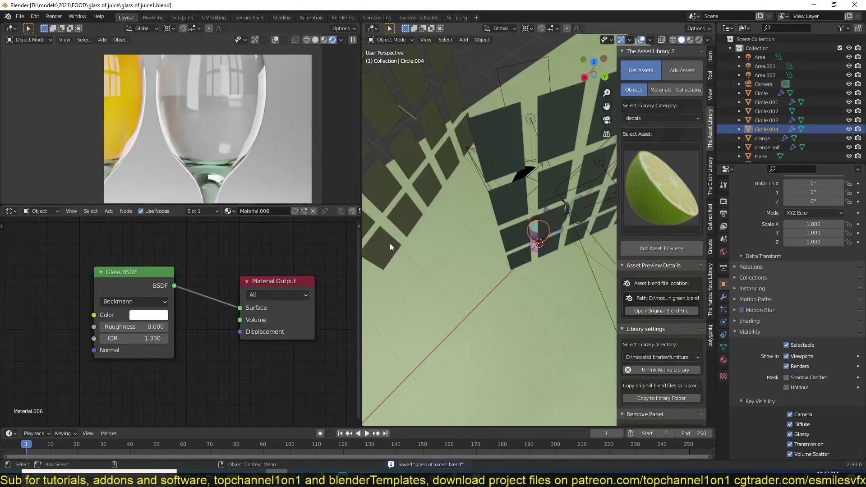
middle_click_drag(474, 271, 389, 242)
scroll(251, 180, "down", 3)
key("ctrl+s")
- Toggle the backdrop plane's Transmission ray visibility off and on, then edit Light Paths total bounces
left_click(723, 251)
left_click(723, 283)
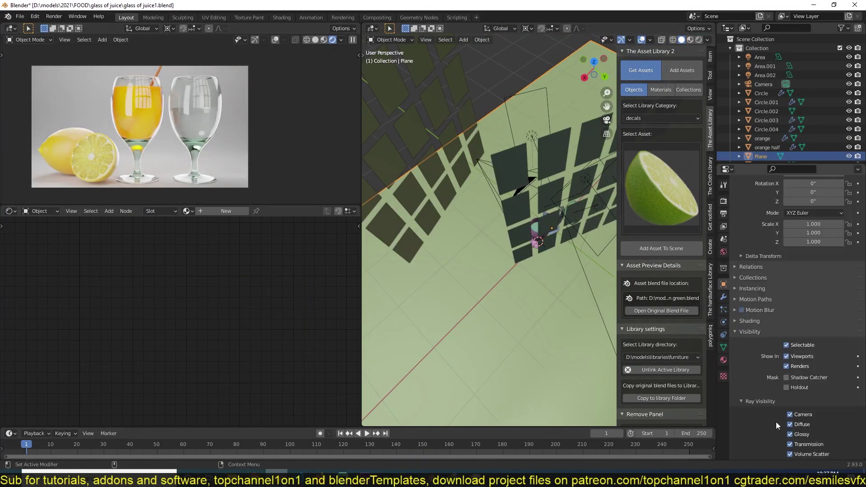
scroll(775, 421, "down", 1)
left_click(789, 426)
left_click(790, 426)
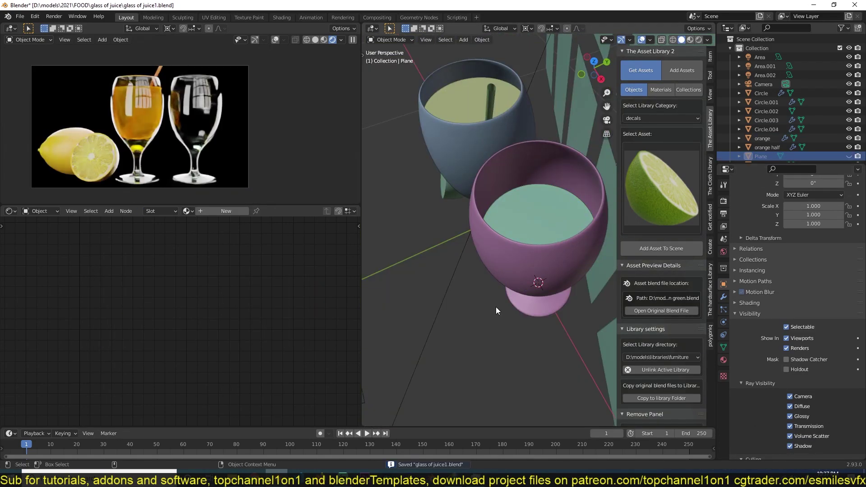
left_click(766, 346)
left_click(825, 370)
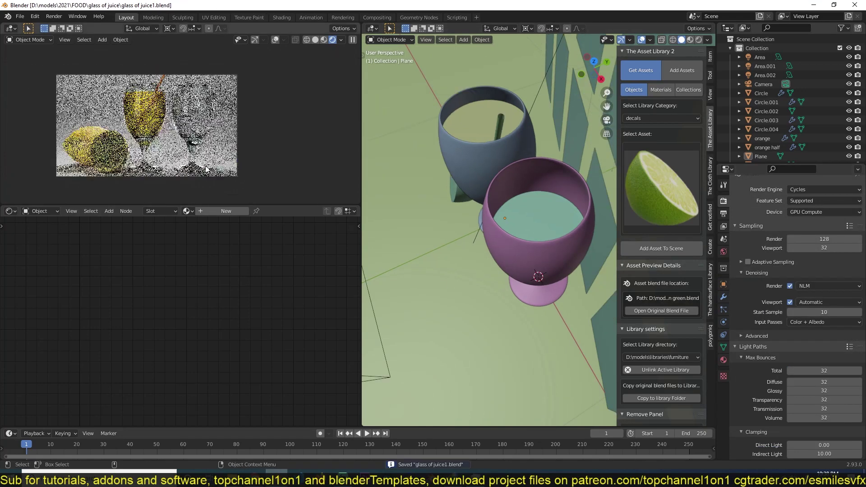
- Feed an Environment Texture into the world colour and load a stock photo
left_click(613, 294)
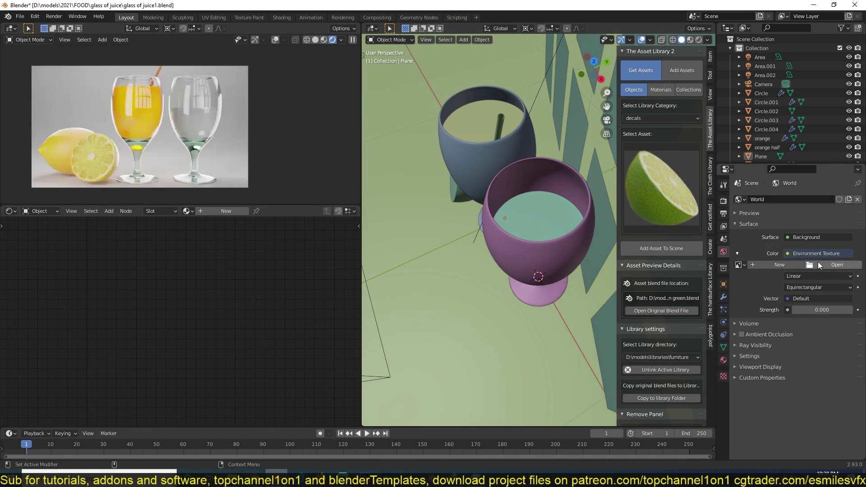
left_click(829, 265)
left_click(221, 293)
double_click(599, 237)
left_click(599, 237)
left_click(723, 284)
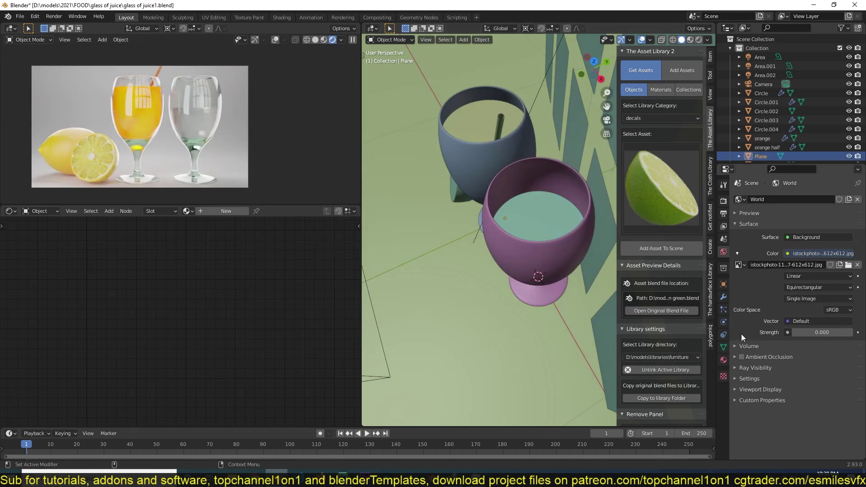
left_click(723, 252)
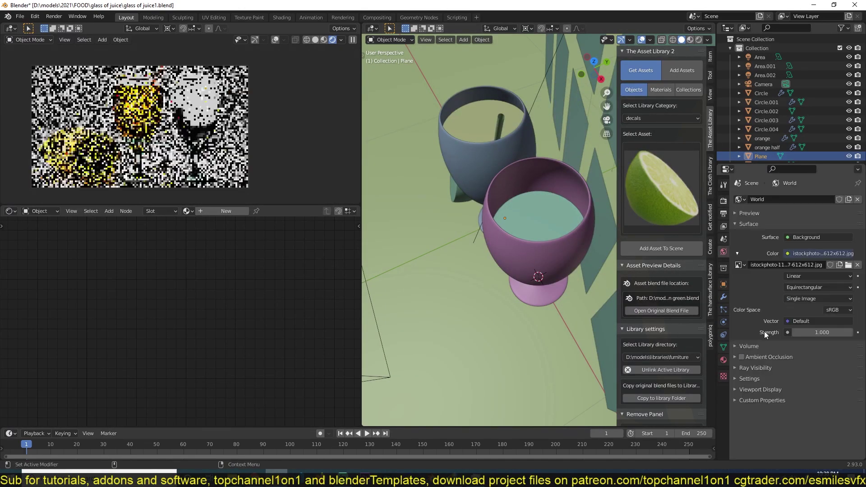
- Try 00-1.jpg and abandoned_parking_4k.hdr, keep _D.jpg, and add a new backdrop material
left_click(847, 265)
double_click(470, 294)
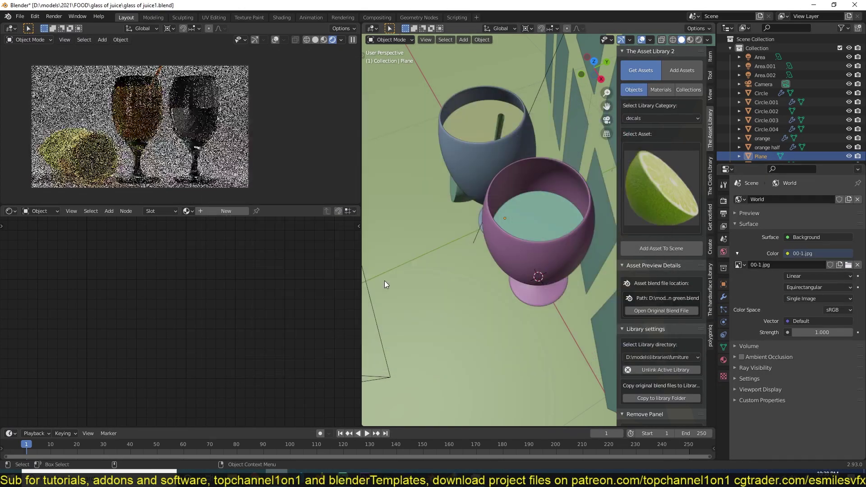
left_click(848, 265)
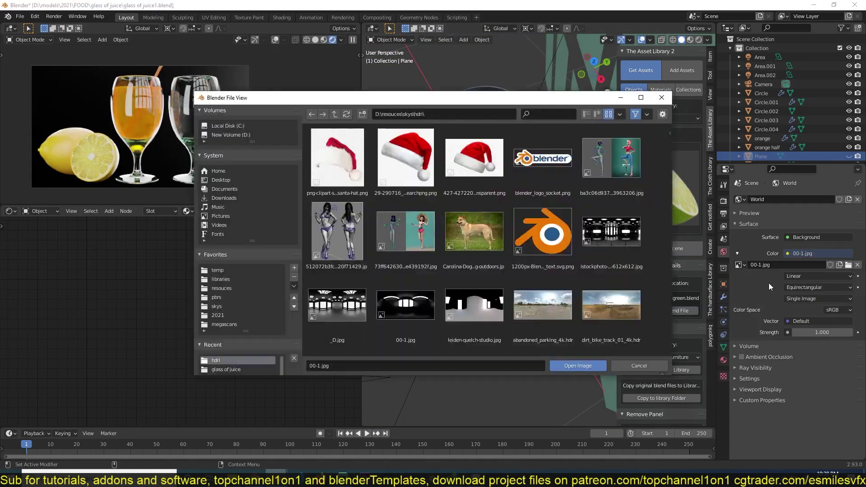
double_click(537, 305)
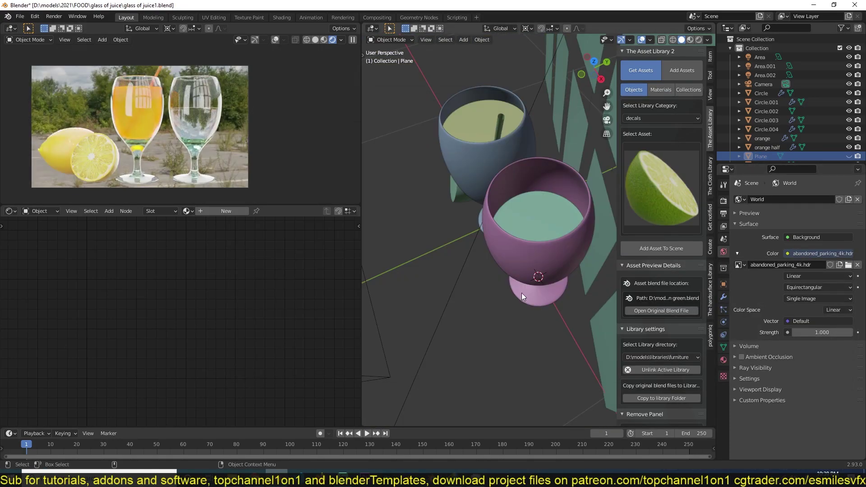
left_click(848, 265)
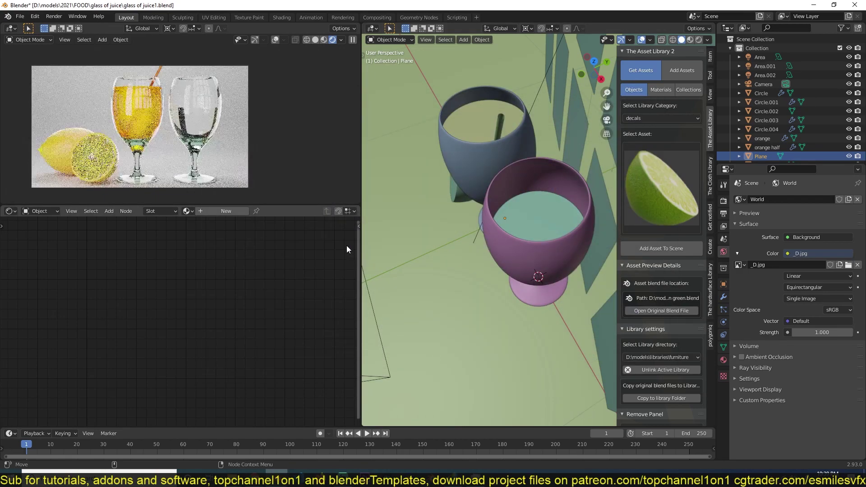
left_click(724, 251)
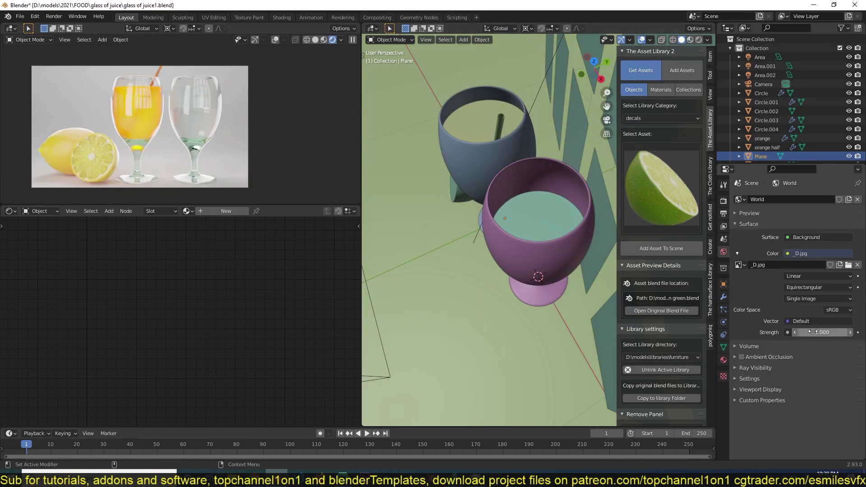
scroll(467, 340, "down", 8)
left_click(226, 210)
- Darken the backdrop's base colour almost to black and save
left_click(173, 336)
left_click_drag(229, 212, 228, 256)
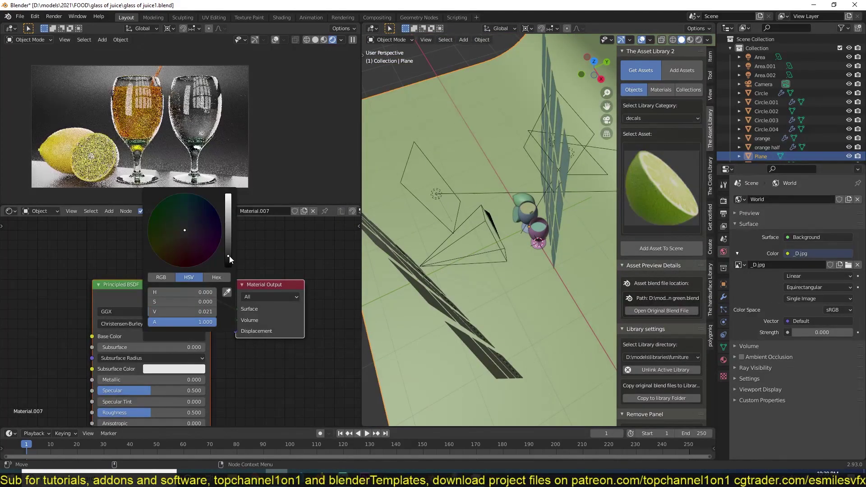
scroll(483, 321, "up", 5)
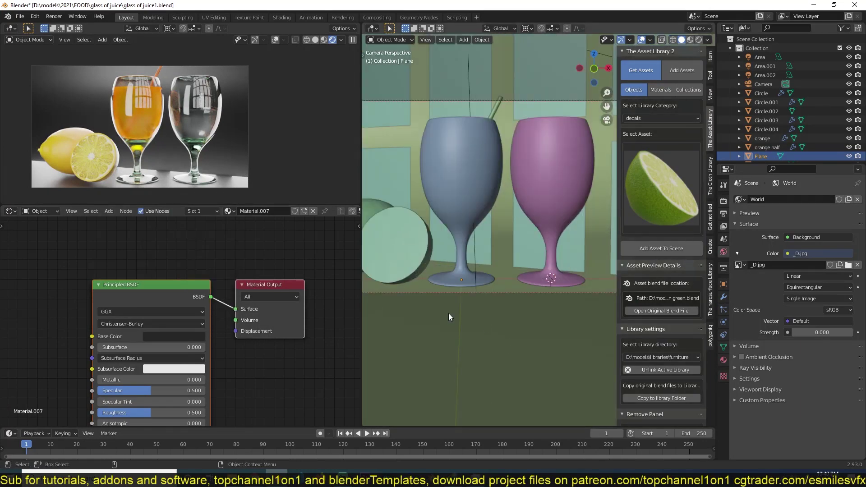
key("ctrl+s")
- Nudge the emissive window panels slightly and inspect the area light's settings
middle_click_drag(511, 345, 441, 397)
left_click(525, 252)
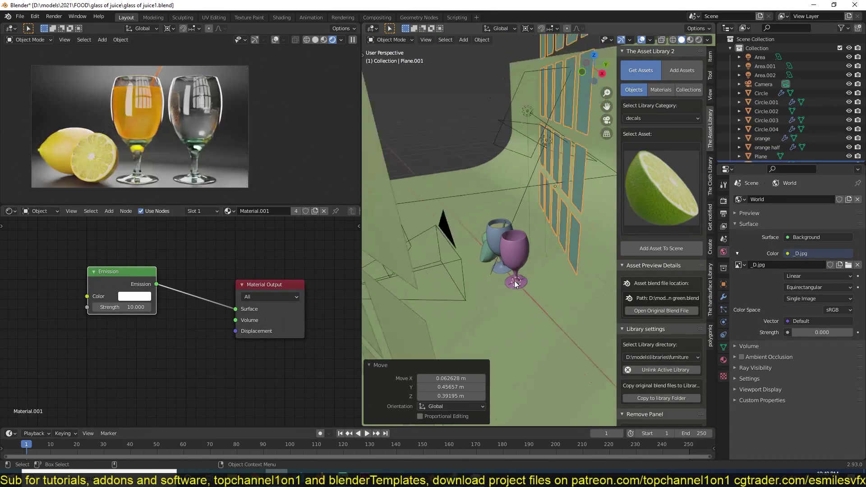
middle_click_drag(514, 281, 460, 283)
left_click(723, 323)
left_click(496, 190)
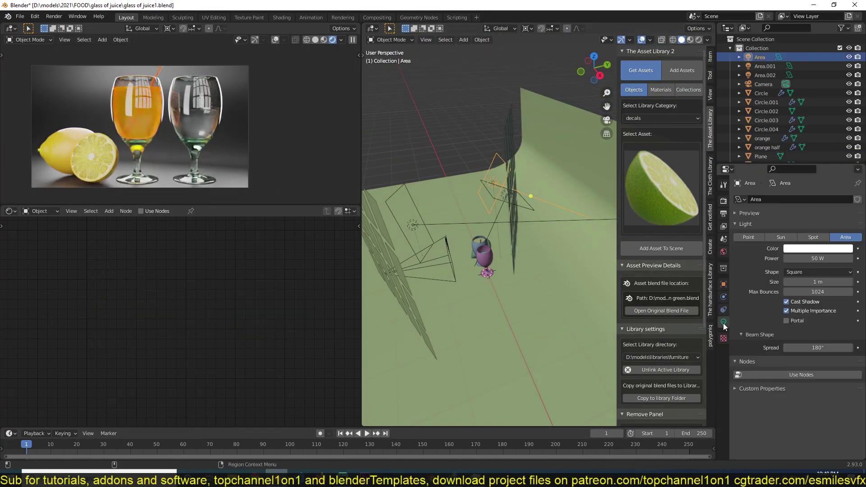
- Try orange-yellow and other hues for the backdrop colour and raise roughness to 0.864
left_click(503, 229)
left_click(191, 337)
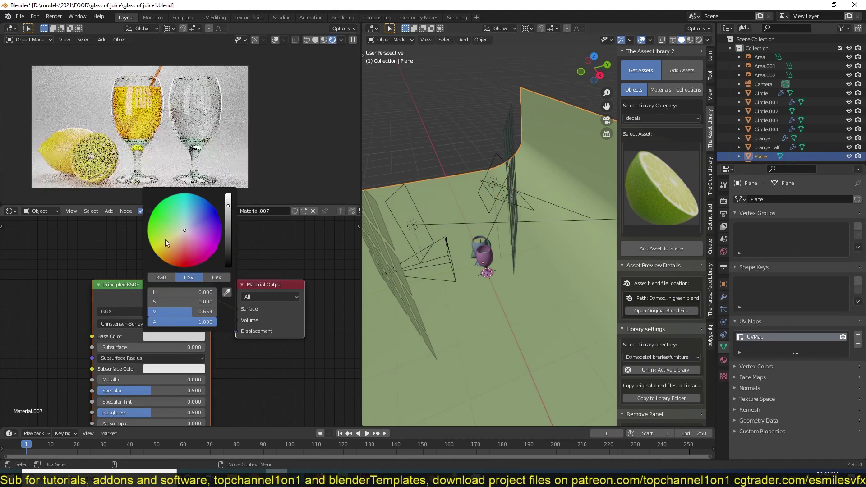
left_click_drag(165, 239, 162, 256)
left_click_drag(151, 413, 189, 413)
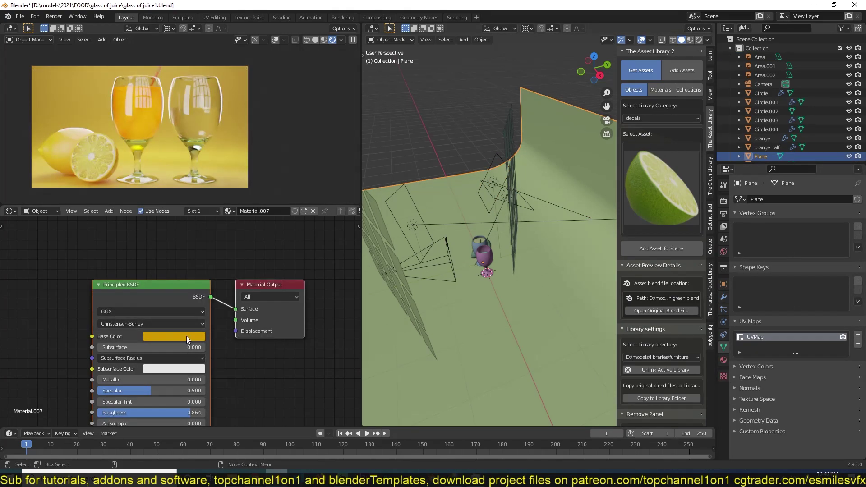
mouse_move(183, 228)
left_mouse_down()
mouse_move(196, 206)
mouse_move(158, 260)
mouse_move(166, 256)
left_mouse_up()
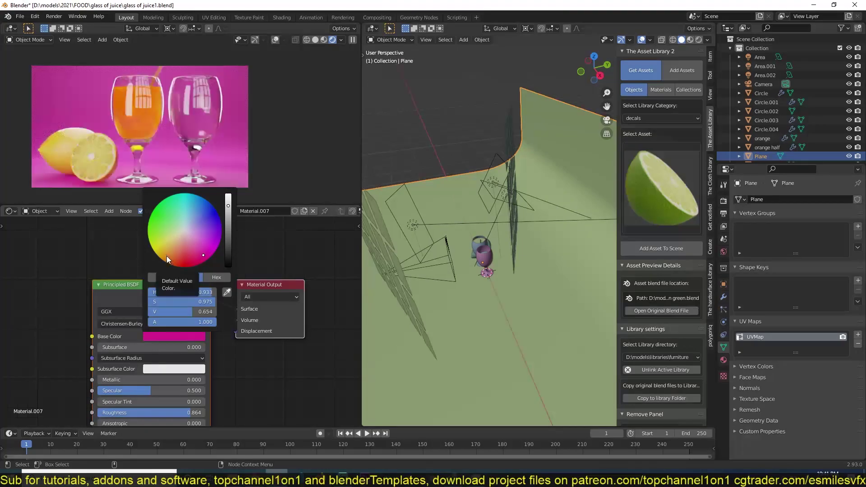
- Stretch the liquid and the glass pieces vertically
left_click(480, 259, "alt")
key("ctrl+s")
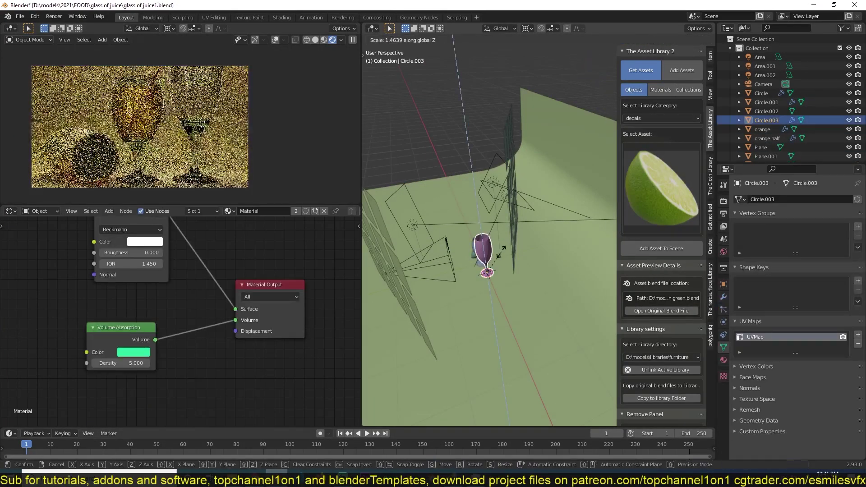
key("KP_Decimal")
scroll(569, 238, "down", 3)
left_click(515, 231)
key("s")
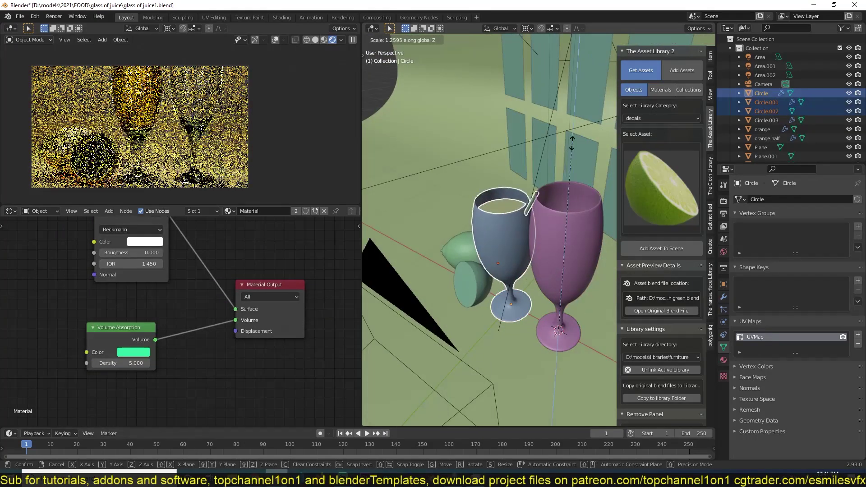
key("Escape")
scroll(467, 213, "down", 5)
- Move the camera along Z and duplicate an area light into a new position
left_click(512, 239)
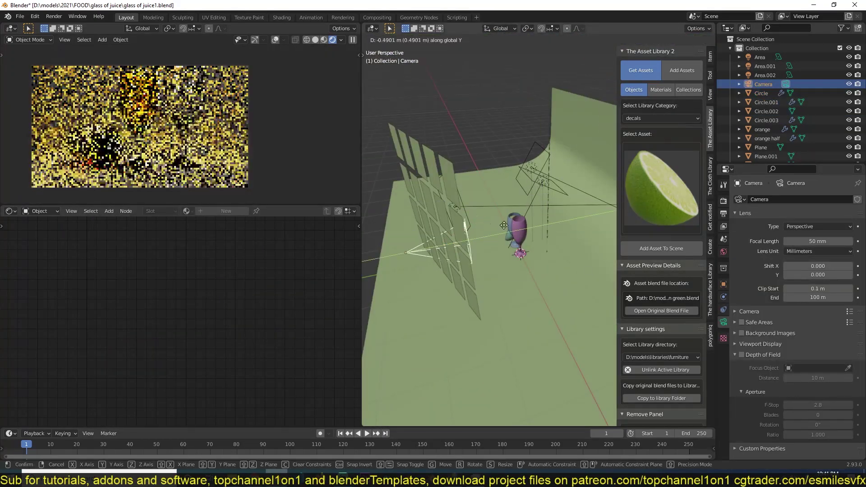
key("z")
left_click(520, 221)
left_click(484, 227)
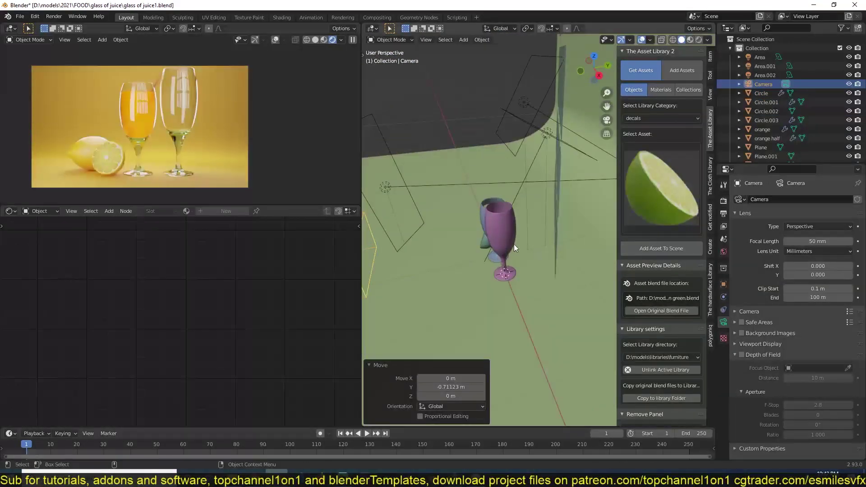
left_click(513, 244)
left_click(542, 158)
key("shift+d")
left_click(518, 171)
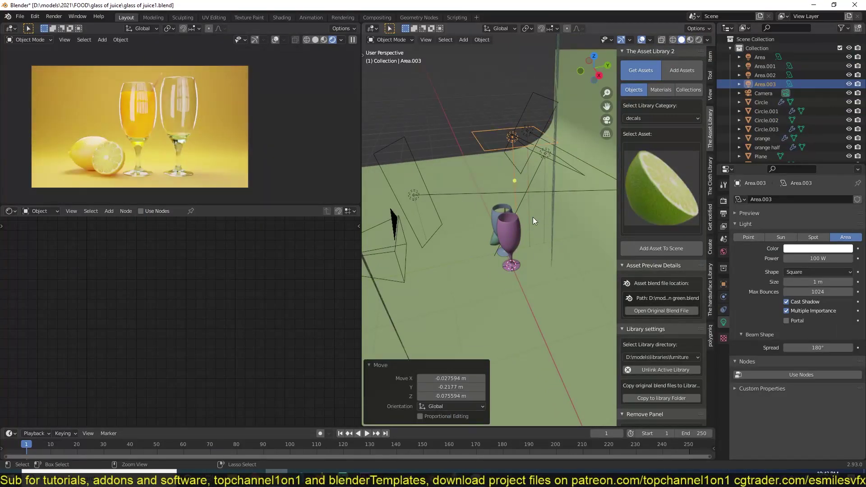
- Try enlarging the window panels about 1.87 times, then undo the resize
middle_click_drag(532, 218, 504, 191)
left_click(504, 191)
key("s")
left_click(532, 218)
middle_click_drag(532, 218, 598, 220)
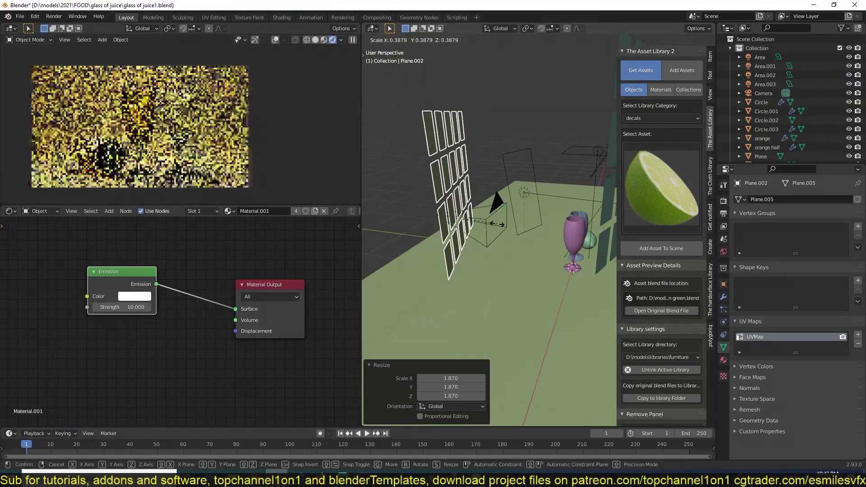
key("ctrl+z")
mouse_move(505, 237)
middle_mouse_down()
mouse_move(461, 260)
mouse_move(544, 244)
middle_mouse_up()
key("ctrl+z")
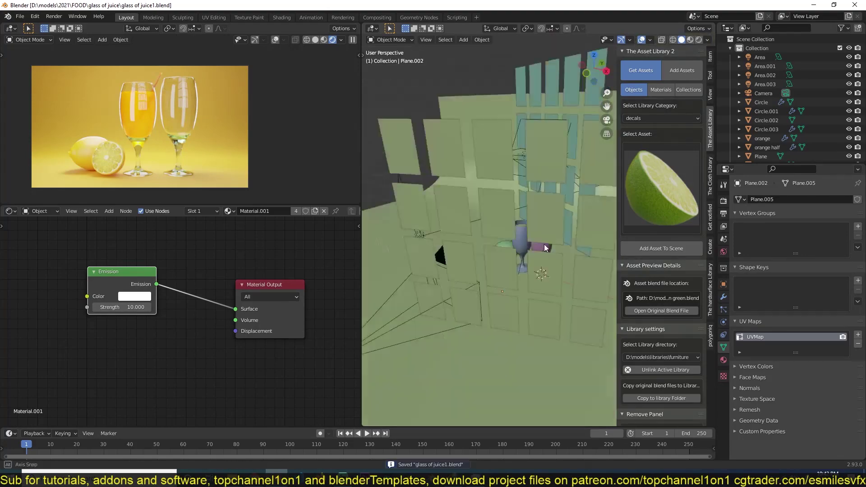
- In top view, move and resize a window panel, deleting and then restoring one panel
left_click(524, 164)
left_click(536, 249)
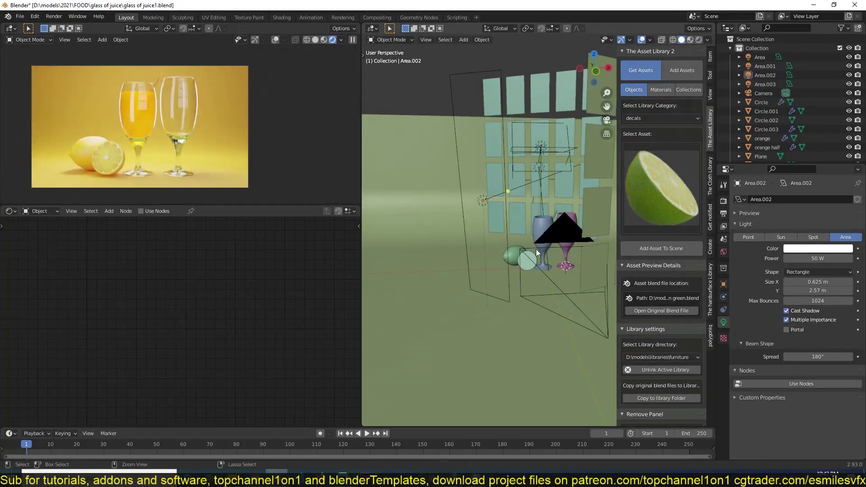
key("KP_7")
left_click(582, 271)
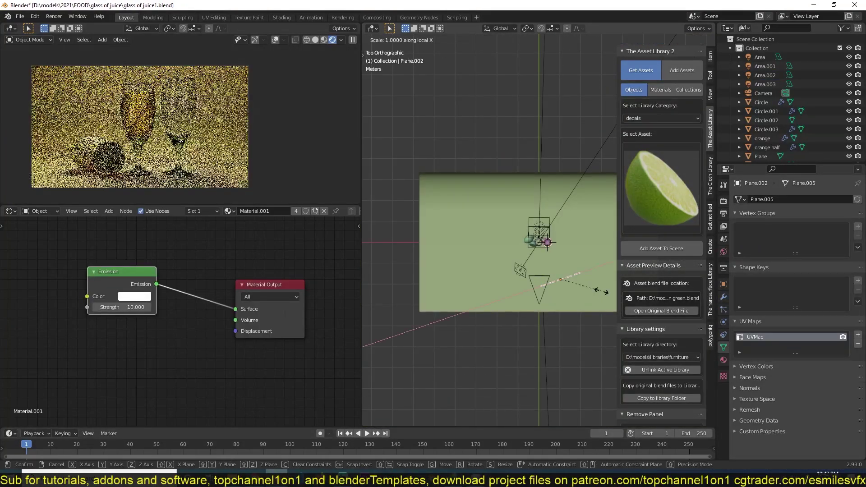
left_click(509, 257)
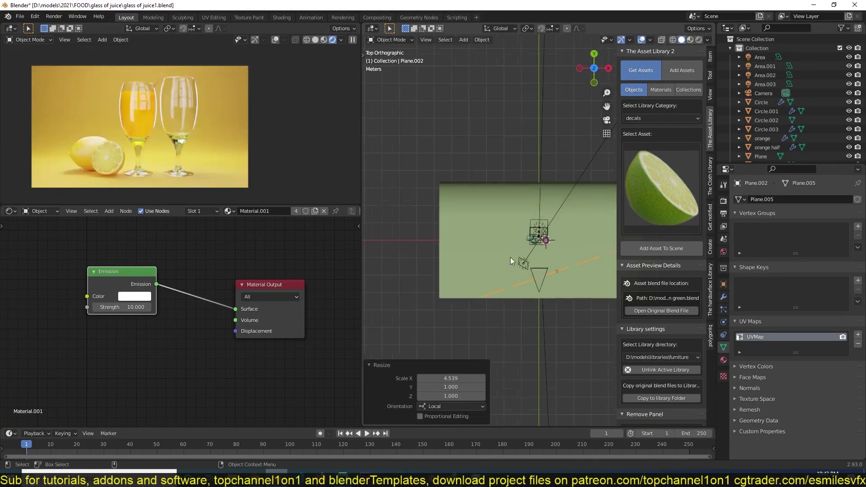
key("x")
left_click(542, 276)
scroll(542, 276, "up", 5)
key("ctrl+z")
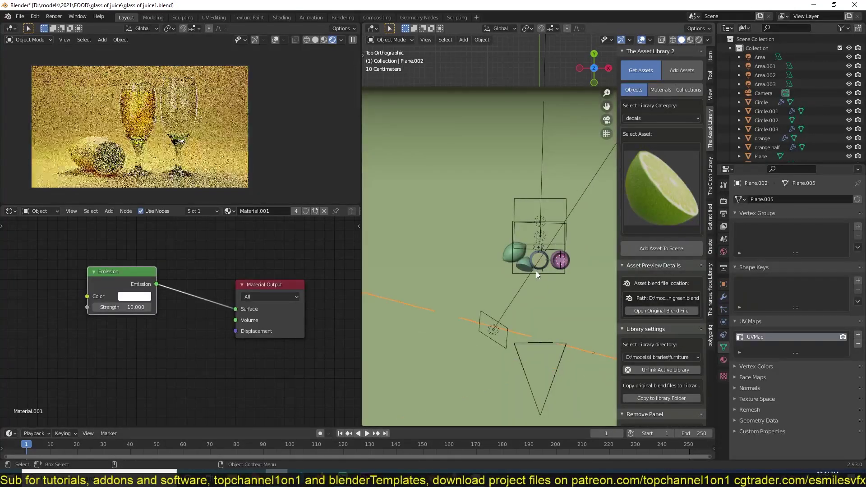
key("g")
- Rotate the window panels about 55° around the Z axis
left_click(496, 301)
key("s")
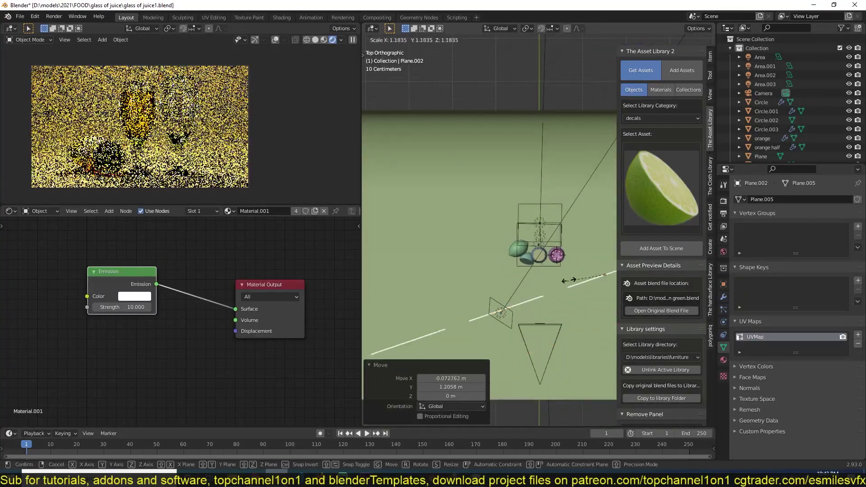
key("Escape")
mouse_move(567, 280)
middle_mouse_down()
mouse_move(523, 206)
mouse_move(542, 242)
mouse_move(500, 250)
middle_mouse_up()
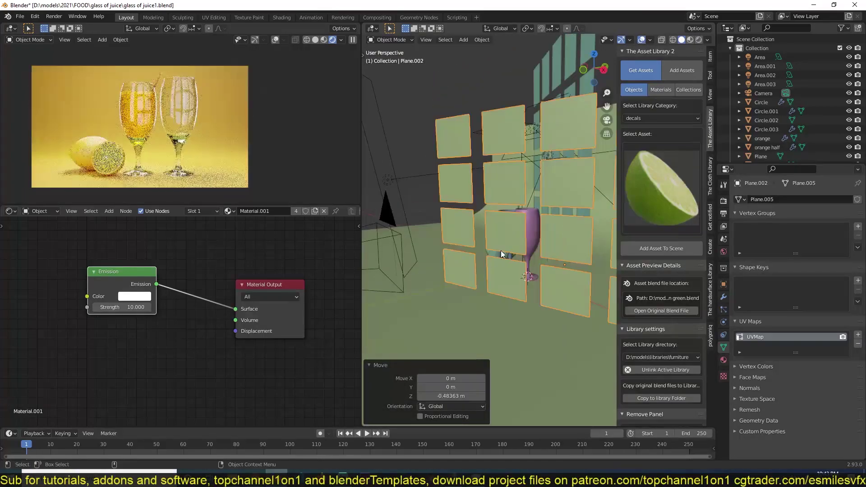
key("r")
key("z")
left_click(551, 206)
- Lower the window panels' emission strength from 10 to 1
left_click_drag(131, 307, 113, 307)
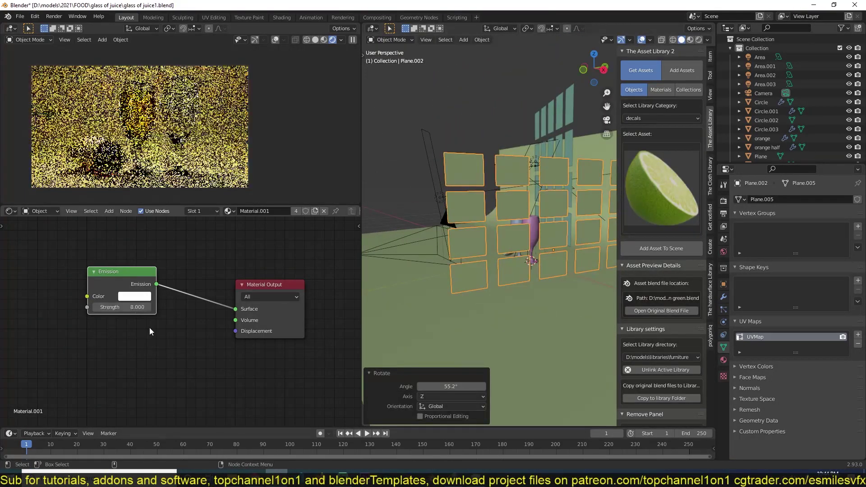
left_click_drag(150, 332, 144, 329)
scroll(411, 248, "up", 5)
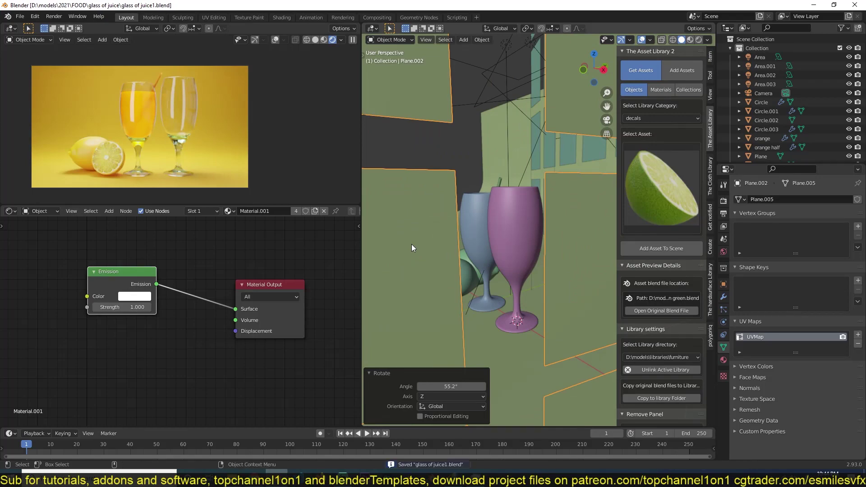
scroll(411, 247, "up", 3)
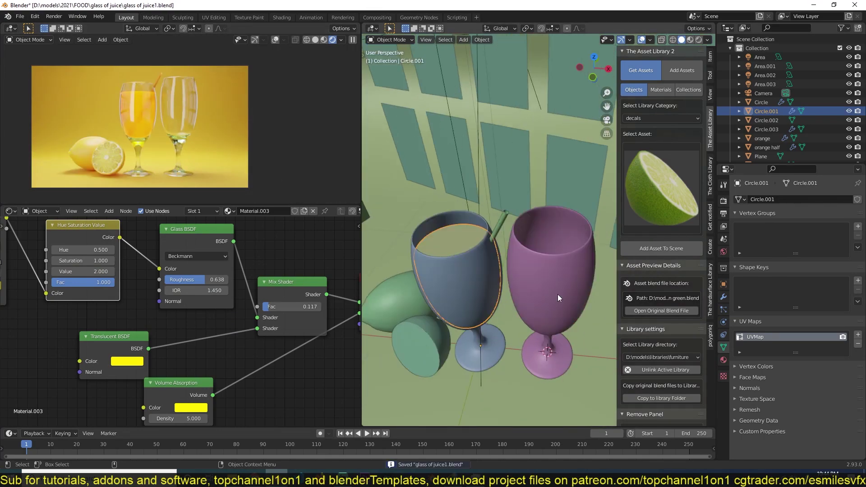
- Add a Noise Texture (Detail 0.4, Roughness 0.85) and link its Fac to the absorption Density
key("ctrl+s")
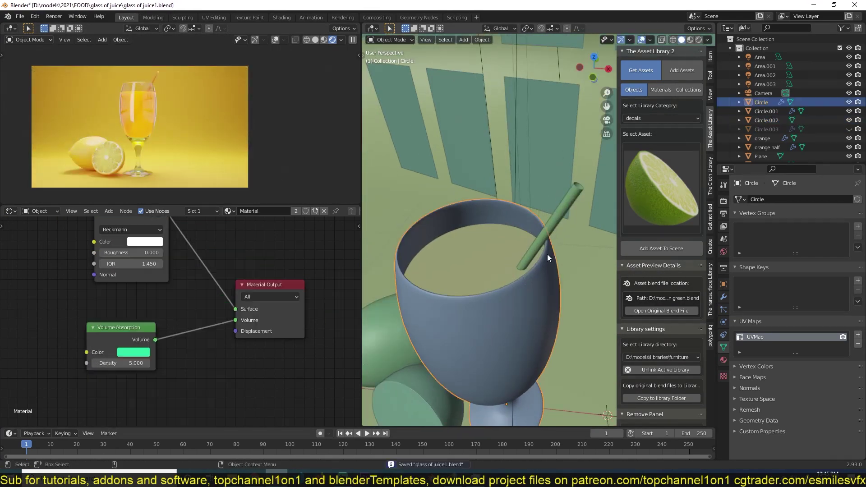
middle_click_drag(271, 250, 356, 217)
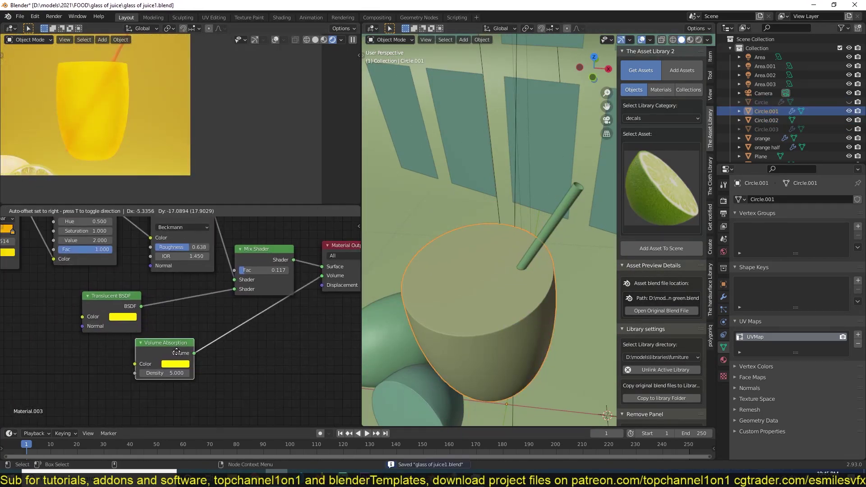
key("shift+a")
left_click(94, 306)
scroll(93, 310, "up", 3)
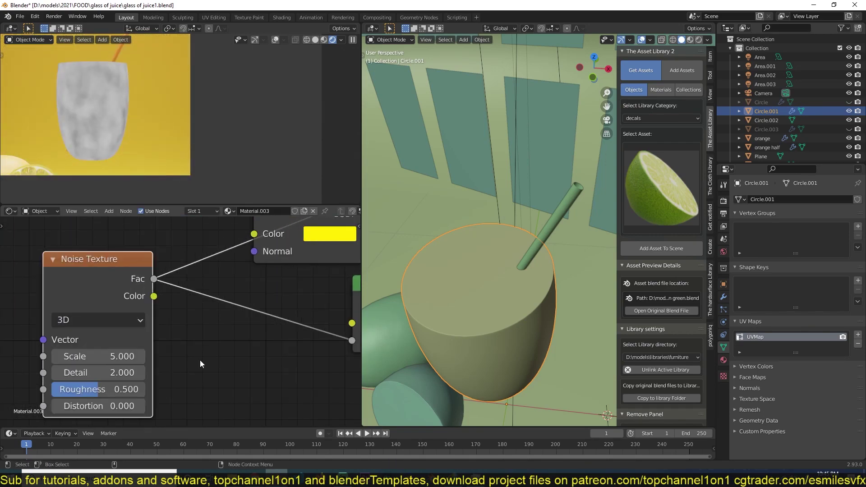
middle_click_drag(135, 316, 207, 283)
mouse_move(187, 285)
left_mouse_down()
mouse_move(171, 286)
mouse_move(212, 304)
left_mouse_up()
middle_click_drag(357, 279, 284, 261)
- Insert a Math node on the noise-to-density link
key("shift+a")
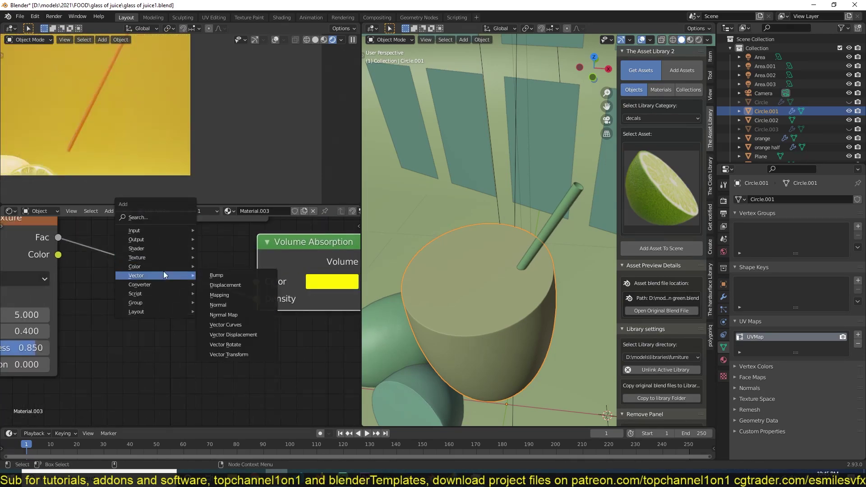
left_click(216, 303)
left_click(180, 270)
left_click(153, 101)
left_click_drag(178, 340, 188, 291)
- Set the Math node to Multiply with a value of 113.7 and save
left_click(178, 285)
left_click(176, 305)
type("1")
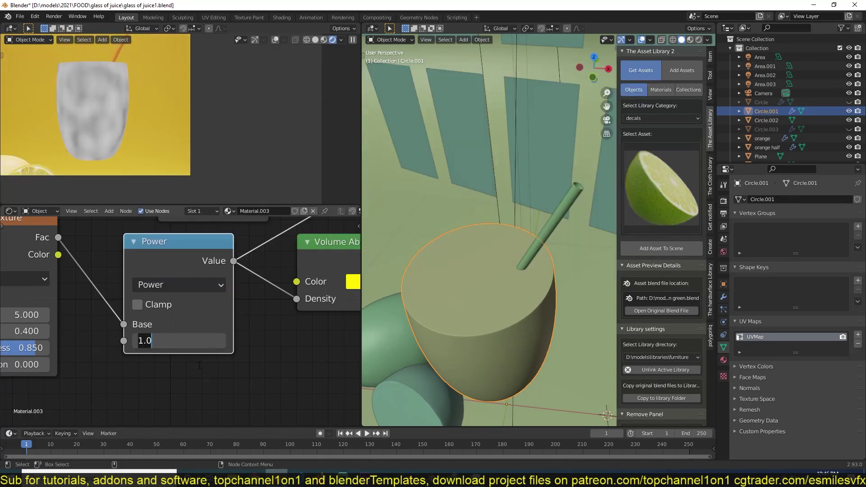
key("Return")
left_click_drag(199, 340, 217, 340)
left_click(179, 284)
left_click(178, 262)
scroll(179, 298, "down", 2)
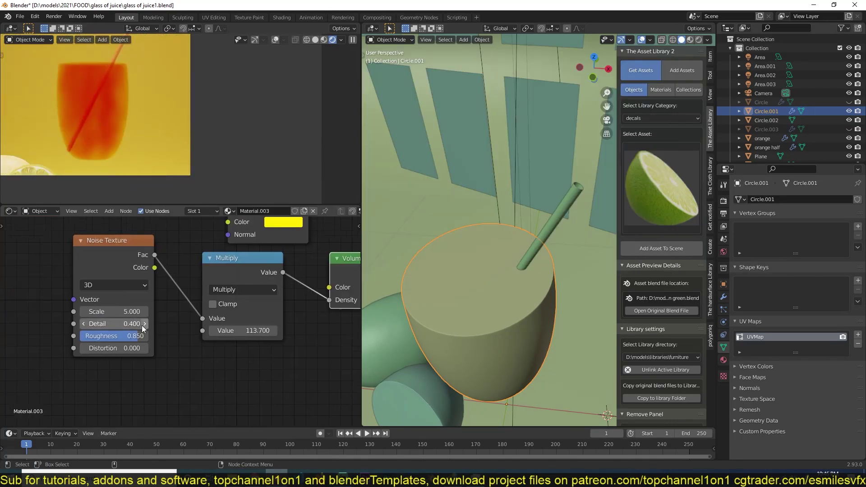
scroll(142, 326, "down", 2)
middle_click_drag(174, 341, 176, 299)
key("ctrl+s")
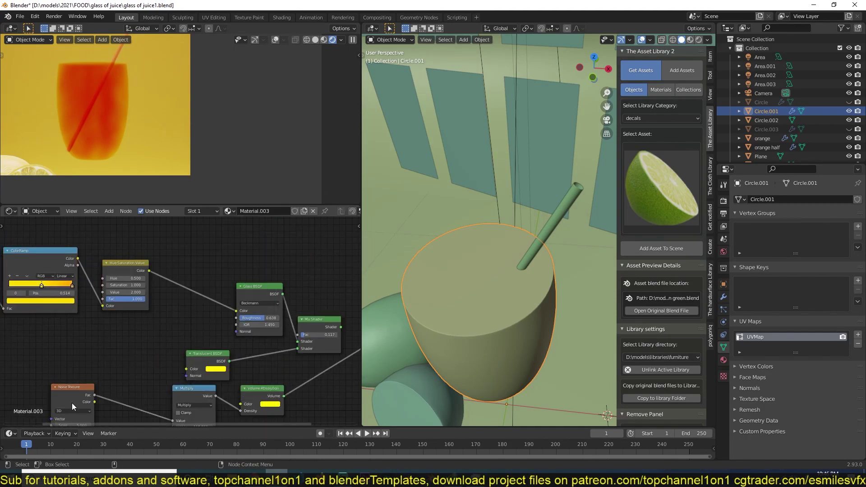
- Expand the Mix node, set it to Add with a pale yellow second colour, and save
key("h")
scroll(183, 320, "up", 3)
left_click(201, 331)
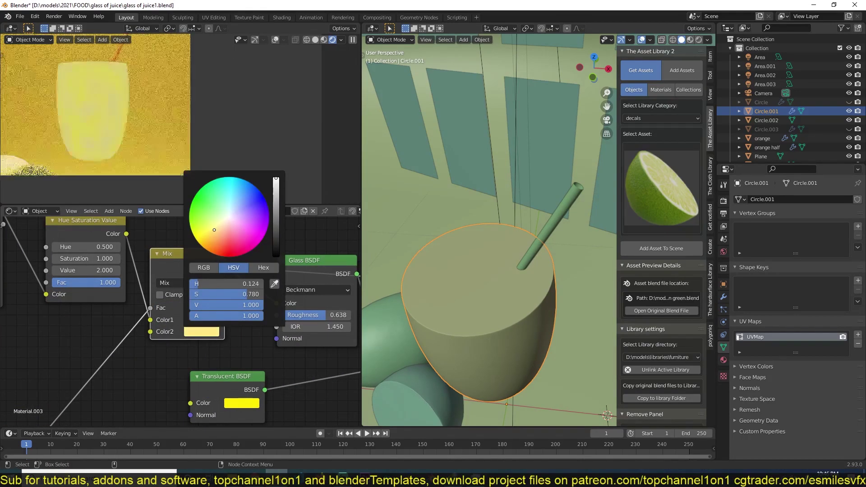
left_click(187, 283)
left_click(136, 98)
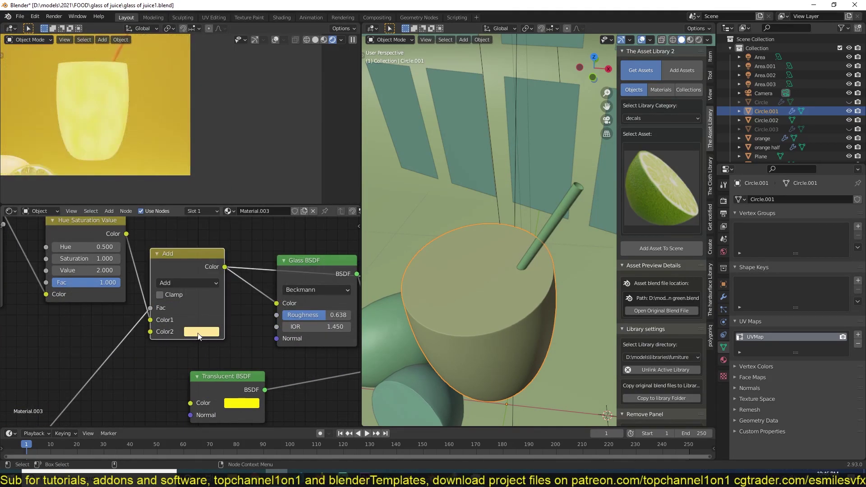
left_click(198, 336)
middle_click_drag(350, 366, 160, 333)
key("ctrl+s")
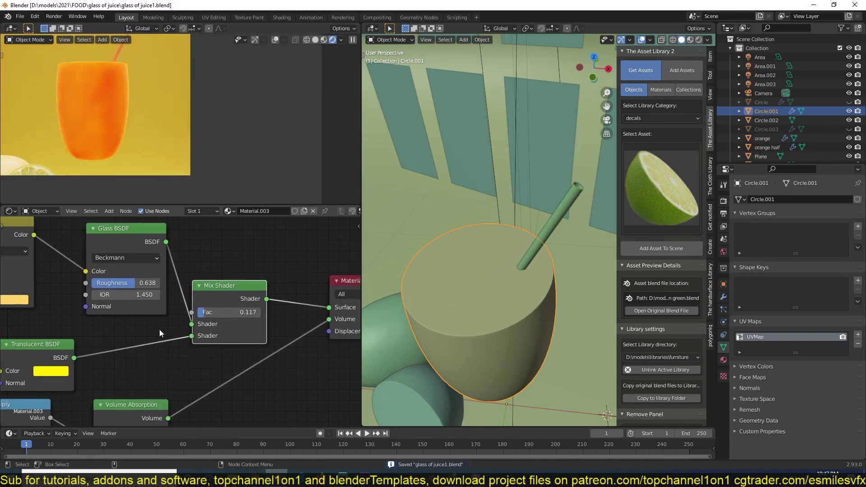
- Feed the added yellow colour into the Translucent BSDF colour
scroll(160, 333, "down", 2)
left_click_drag(160, 333, 212, 330)
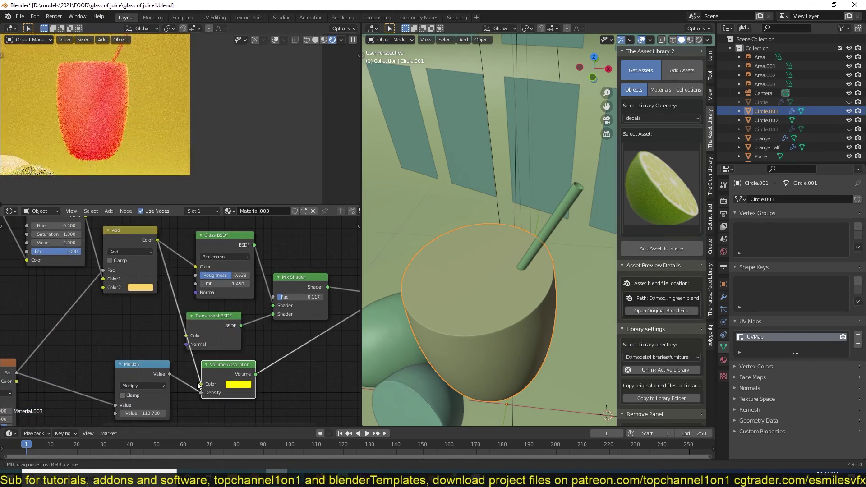
left_click_drag(197, 382, 199, 384)
middle_click_drag(245, 336, 98, 337)
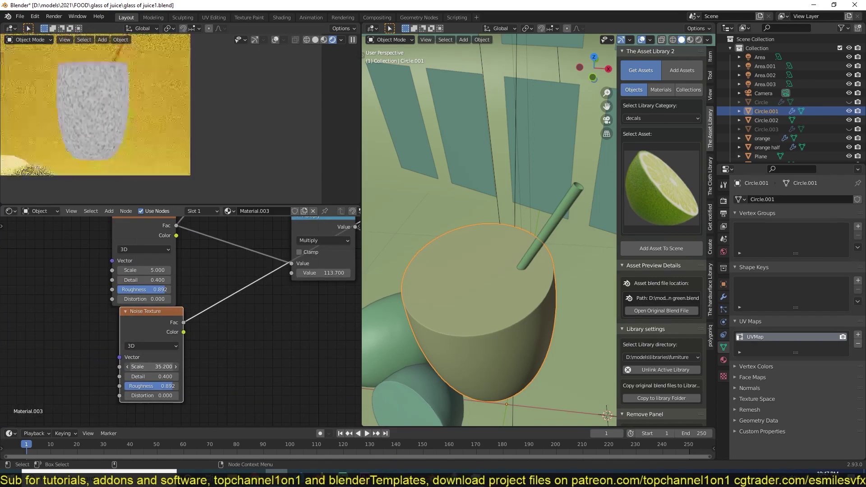
- Insert a ColorRamp after a noise with Scale 50 and Roughness 1.0, shifting the white stop left
key("shift+a")
left_click(180, 340)
left_click(216, 315)
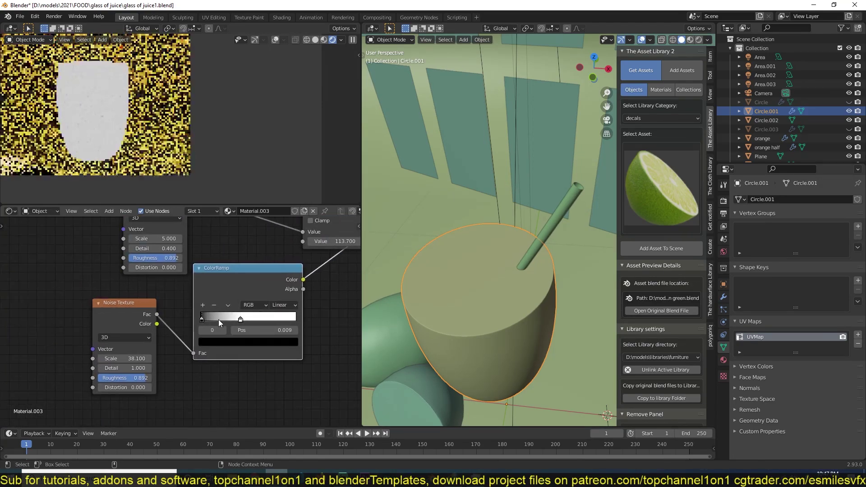
left_click_drag(131, 358, 149, 358)
left_click_drag(126, 378, 163, 380)
mouse_move(240, 320)
left_mouse_down()
mouse_move(222, 320)
mouse_move(239, 320)
left_mouse_up()
scroll(142, 375, "down", 3)
key("ctrl+s")
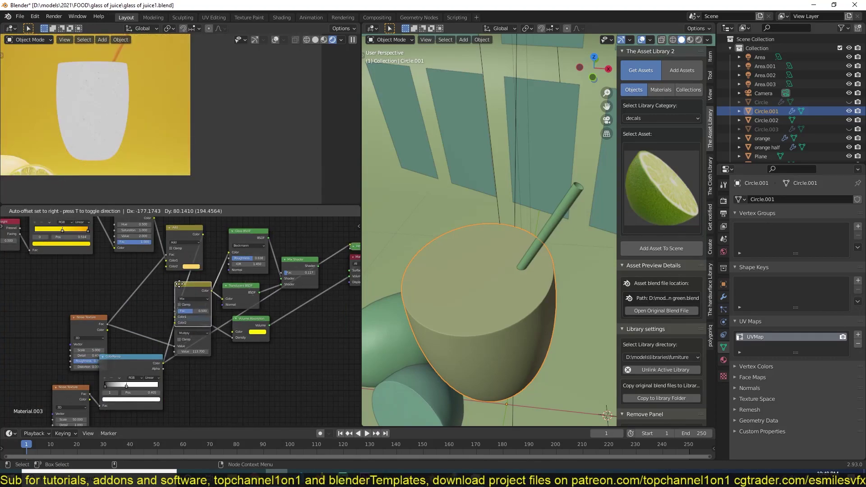
- Move the ColorRamp black stop to 0.045 and unhide the glasses with Alt+H
scroll(180, 304, "up", 3)
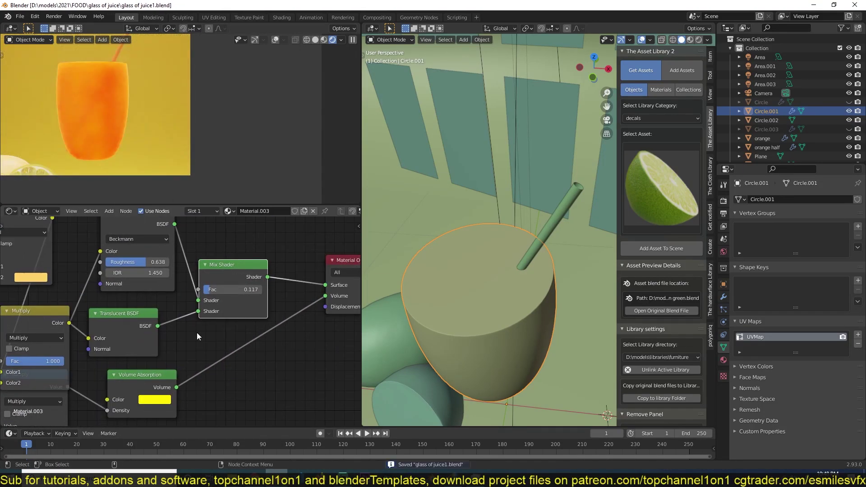
mouse_move(146, 344)
left_mouse_down()
mouse_move(164, 344)
mouse_move(148, 347)
left_mouse_up()
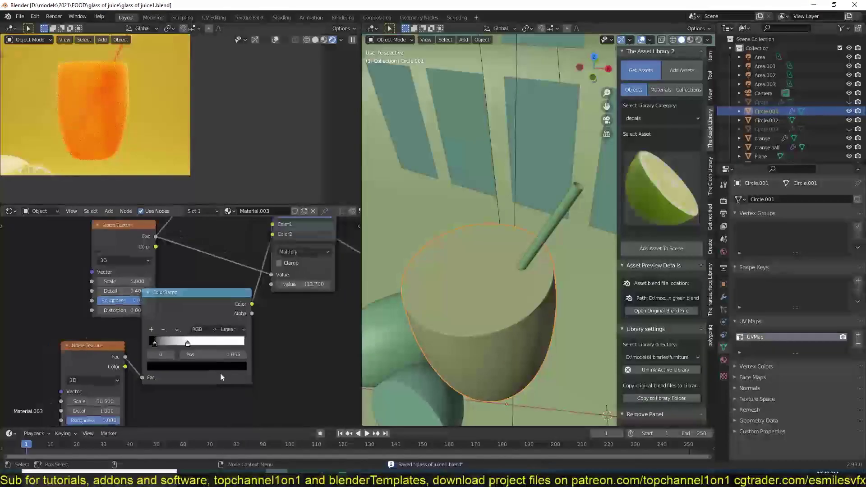
scroll(220, 373, "down", 4)
key("alt+h")
scroll(206, 335, "up", 3)
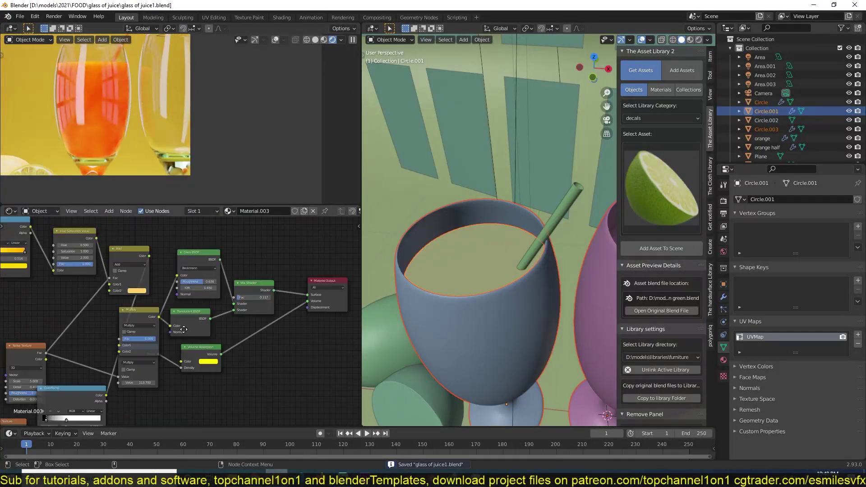
- Lower the Multiply density value from 113.7 to 50 and save
middle_click_drag(67, 316, 122, 361)
scroll(122, 362, "down", 2)
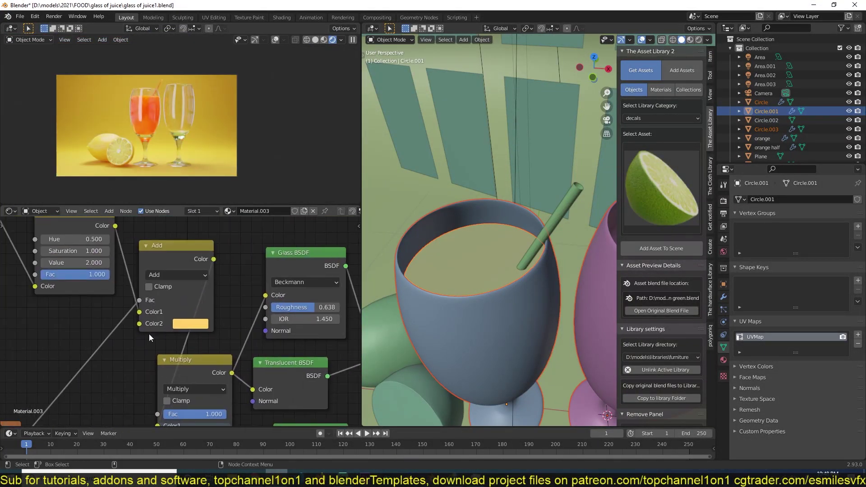
left_click_drag(126, 298, 127, 281)
scroll(176, 299, "down", 1, "shift")
double_click(151, 383)
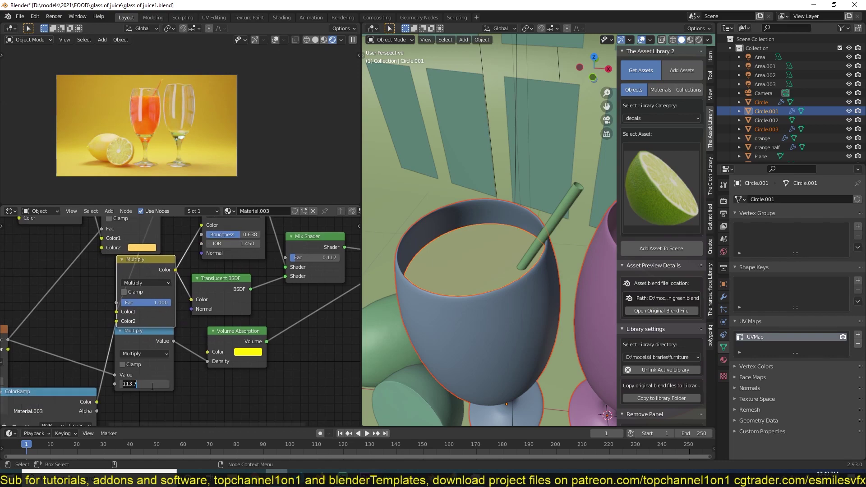
type("50")
key("Return")
key("ctrl+s")
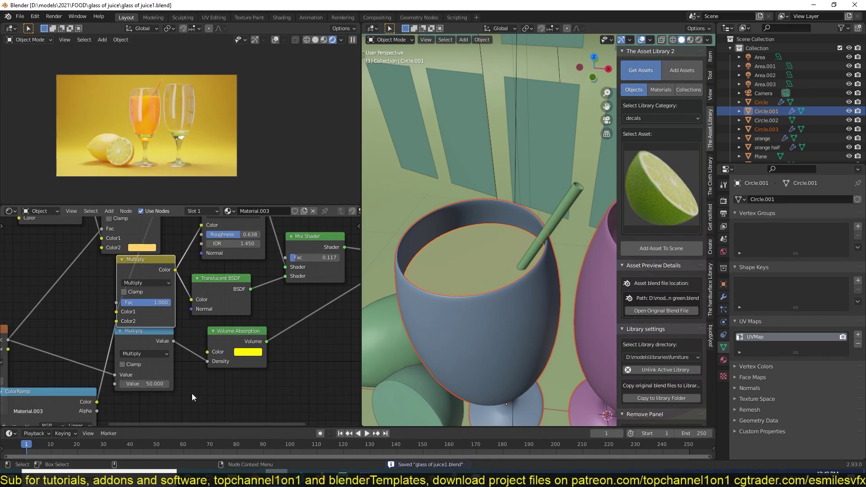